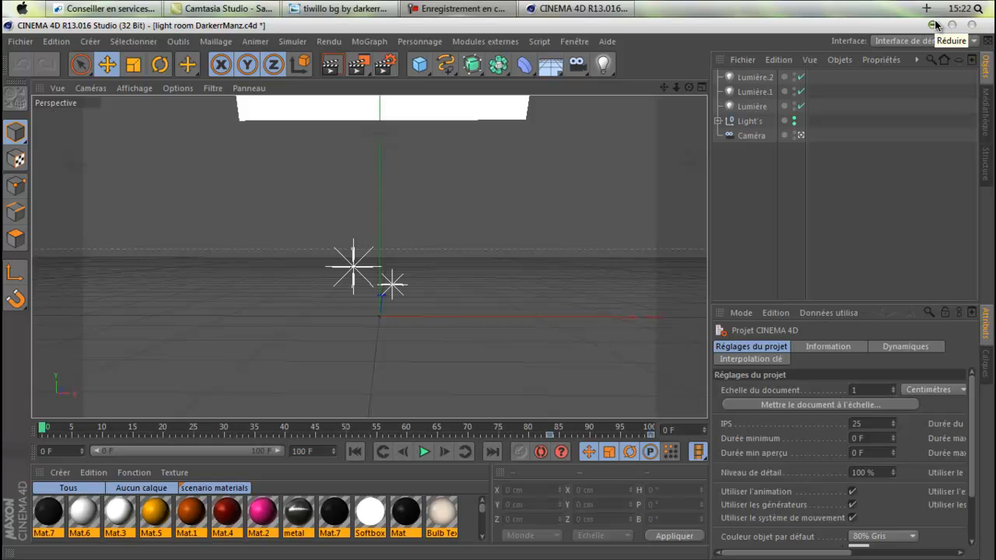
Step: Switch to the photo viewer, examine the reference background image's side lettering and lightning up close, and close it
{"action": "left_click", "coordinate": [378, 4]}
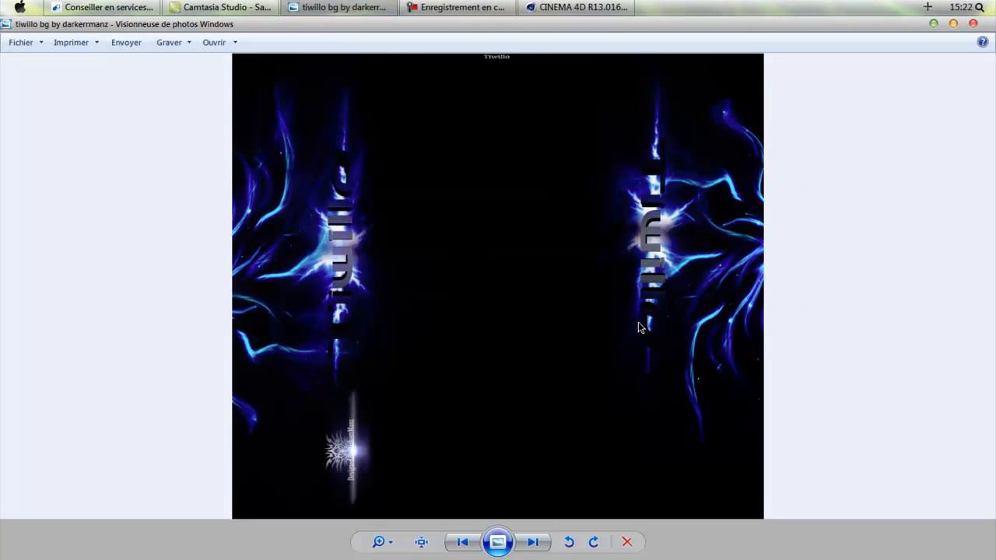
{"action": "scroll", "coordinate": [529, 322], "scroll_direction": "up", "scroll_amount": 1}
{"action": "left_click_drag", "start_coordinate": [529, 322], "coordinate": [426, 454]}
{"action": "scroll", "coordinate": [438, 353], "scroll_direction": "up", "scroll_amount": 1}
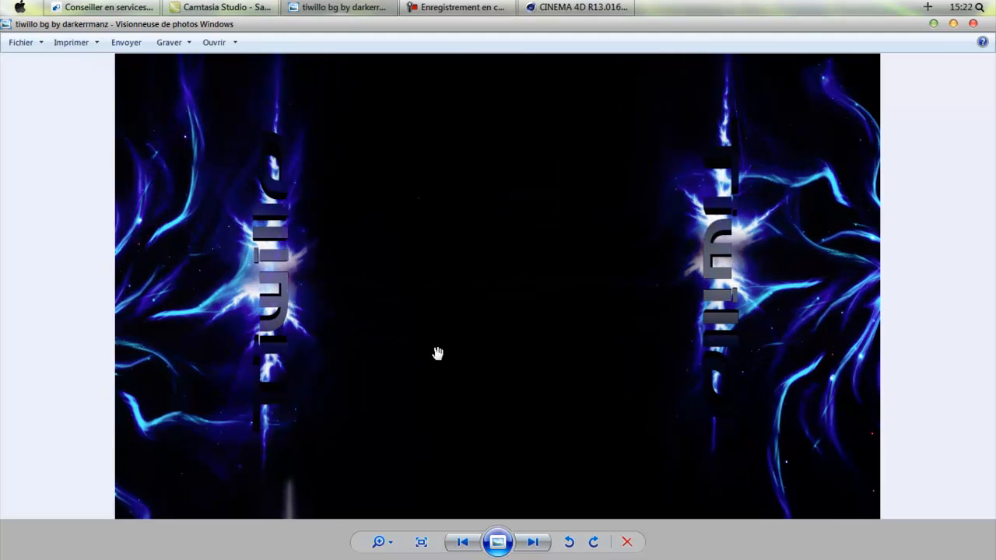
{"action": "left_click_drag", "start_coordinate": [368, 319], "coordinate": [424, 282]}
{"action": "scroll", "coordinate": [425, 282], "scroll_direction": "up", "scroll_amount": 1}
{"action": "left_click_drag", "start_coordinate": [423, 342], "coordinate": [400, 460]}
{"action": "left_click_drag", "start_coordinate": [395, 406], "coordinate": [347, 376]}
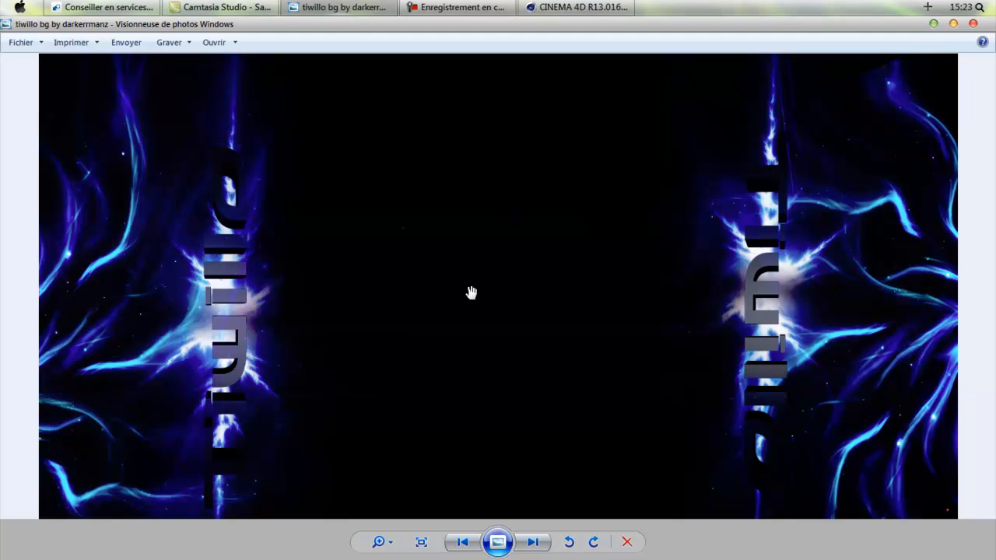
{"action": "scroll", "coordinate": [492, 296], "scroll_direction": "down", "scroll_amount": 3}
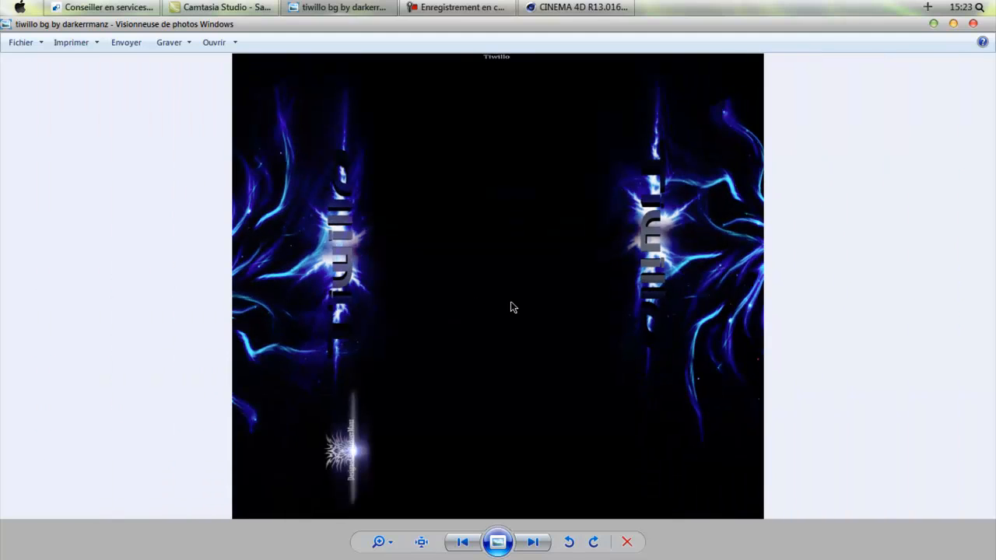
{"action": "left_click", "coordinate": [973, 24]}
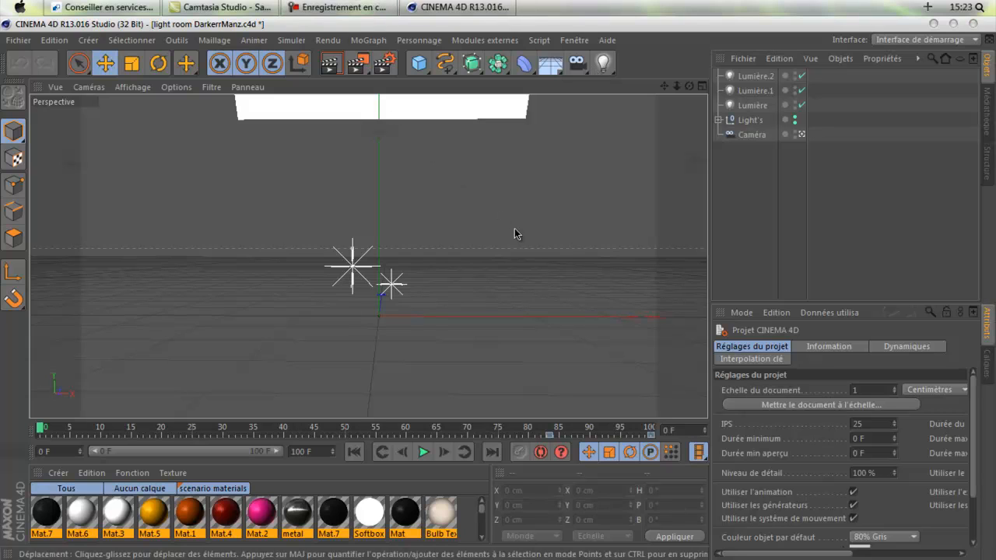
Step: Select the Chrome material and add a MoGraph text object to the scene
{"action": "left_click_drag", "start_coordinate": [533, 225], "coordinate": [610, 149]}
{"action": "left_click_drag", "start_coordinate": [497, 293], "coordinate": [500, 291]}
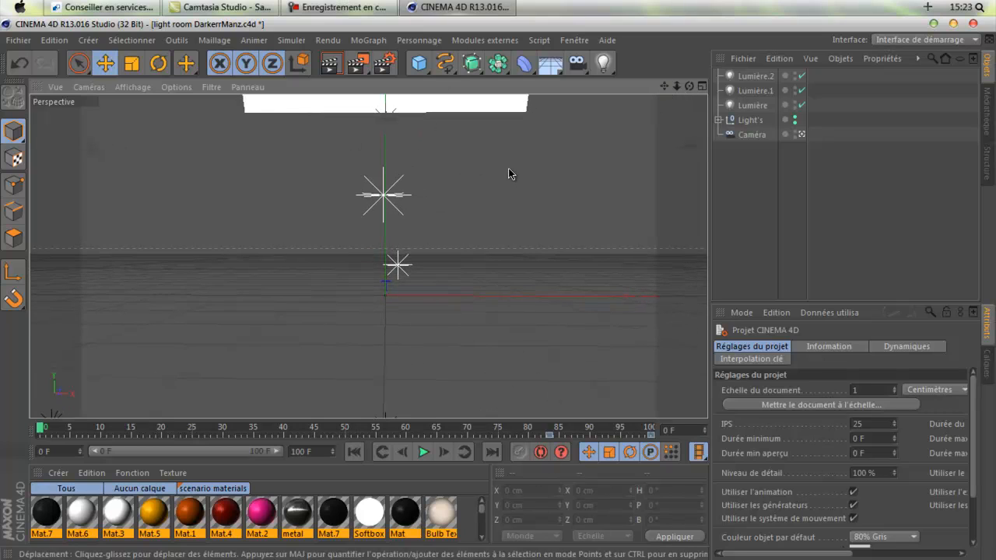
{"action": "scroll", "coordinate": [420, 521], "scroll_direction": "down", "scroll_amount": 3}
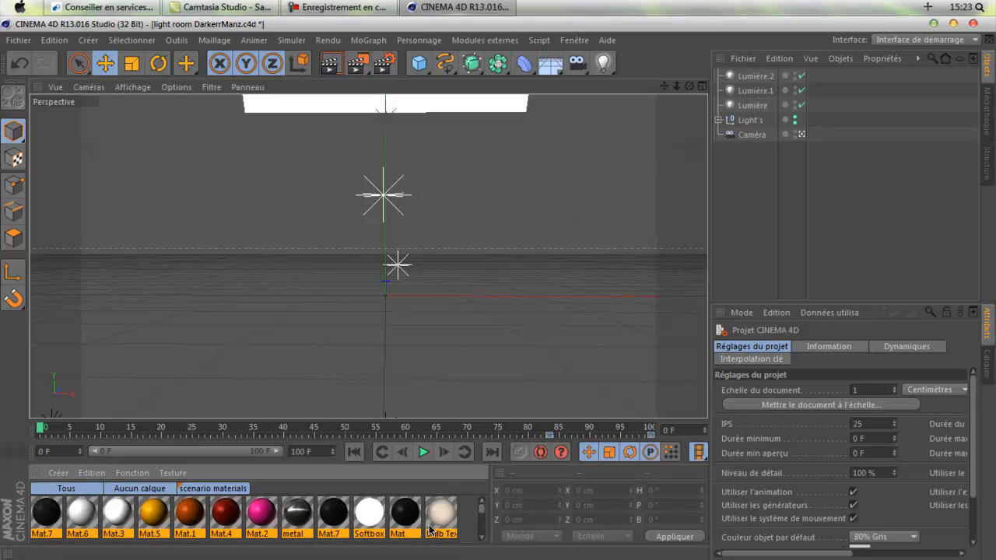
{"action": "left_click", "coordinate": [343, 529]}
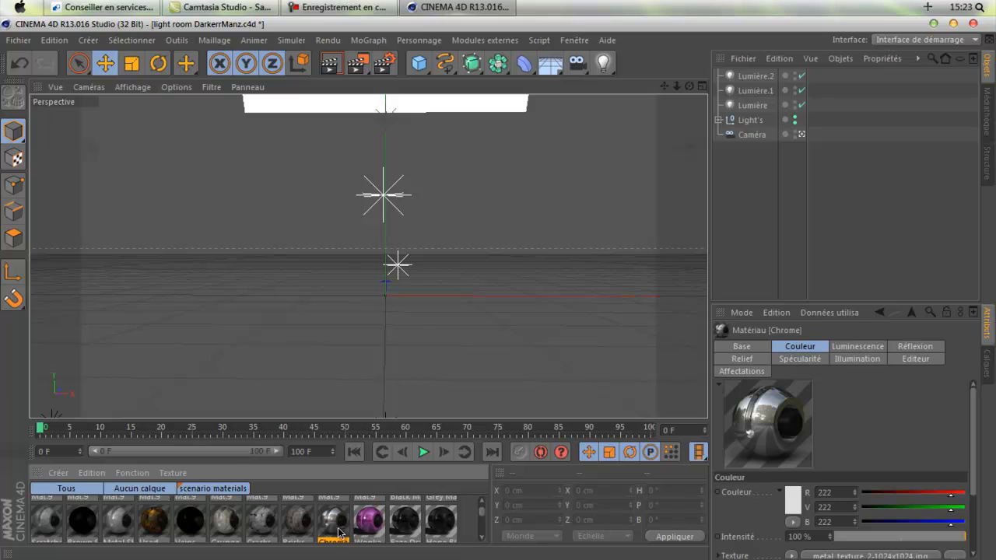
{"action": "left_click", "coordinate": [362, 59]}
{"action": "left_click", "coordinate": [365, 43]}
{"action": "left_click", "coordinate": [368, 39]}
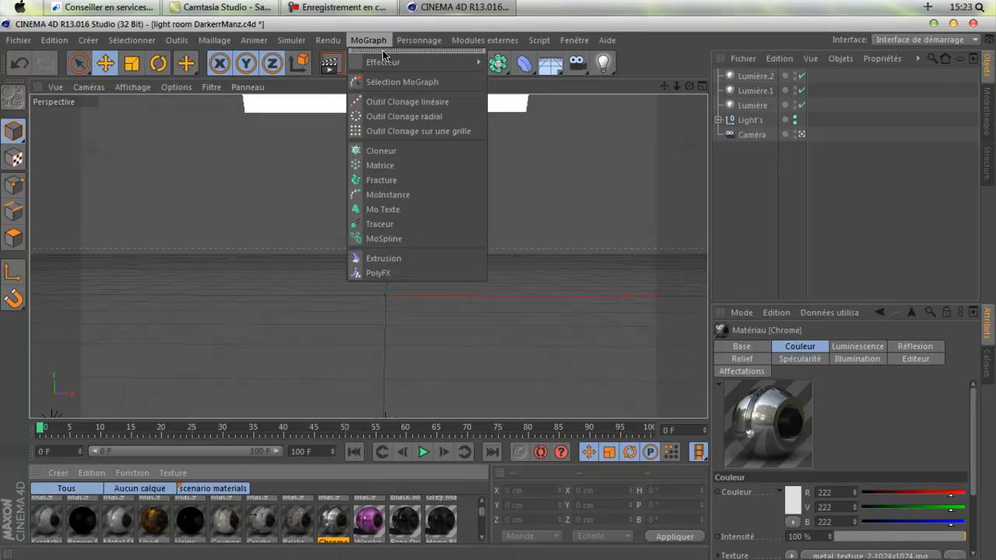
{"action": "left_click", "coordinate": [382, 209]}
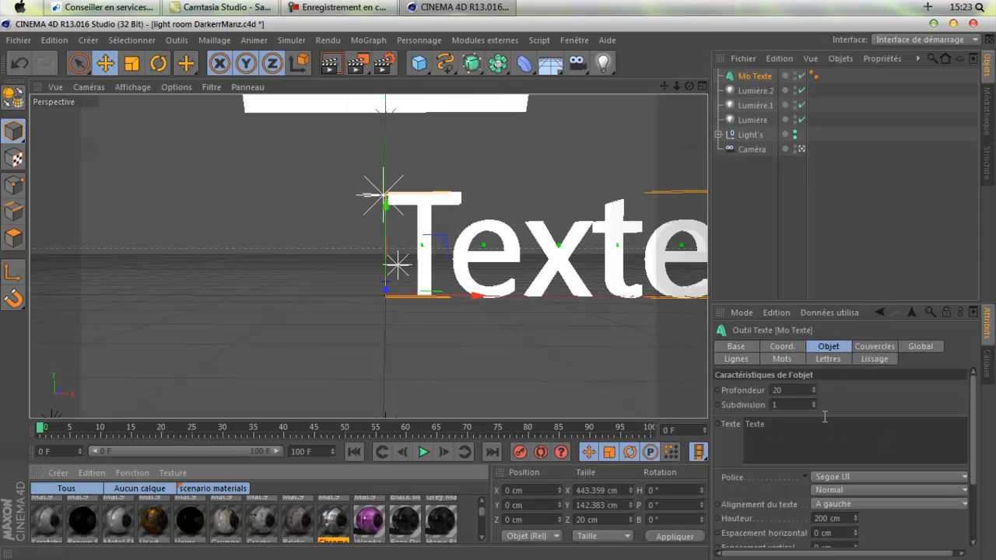
Step: Set the text object's content to "DarkerrManz" with a depth of 100 and the OpTic font
{"action": "left_click_drag", "start_coordinate": [825, 421], "coordinate": [717, 416]}
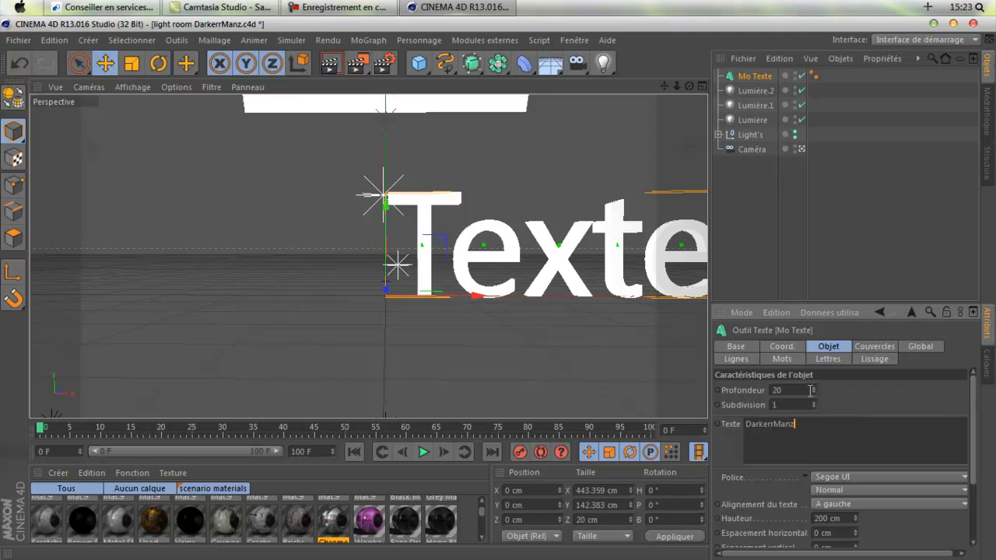
{"action": "key", "text": "BackSpace"}
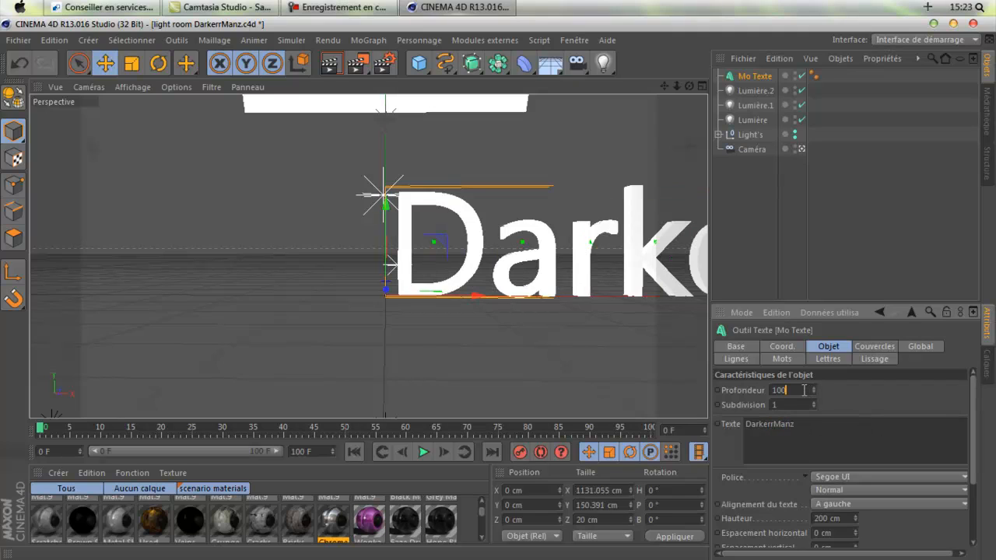
{"action": "key", "text": "Return"}
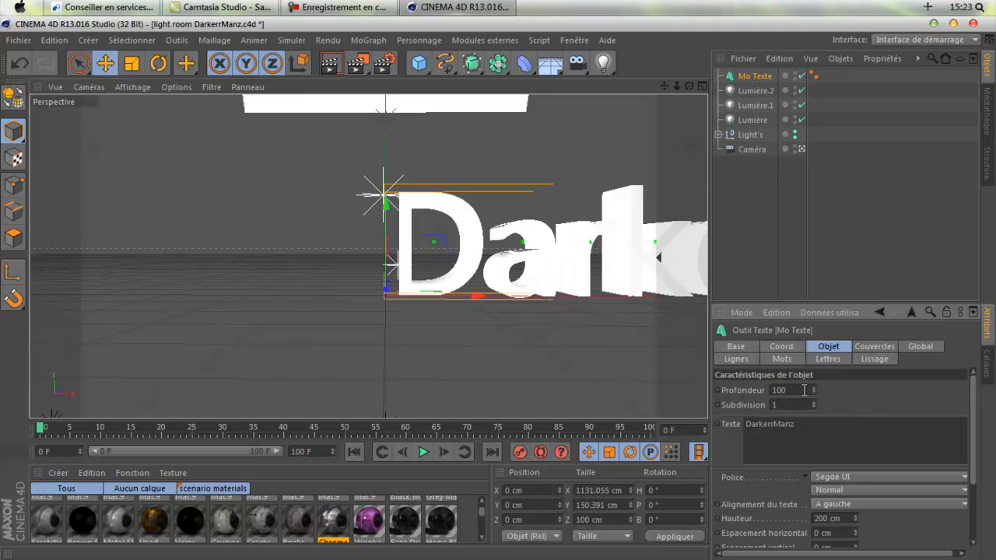
{"action": "left_click", "coordinate": [862, 476]}
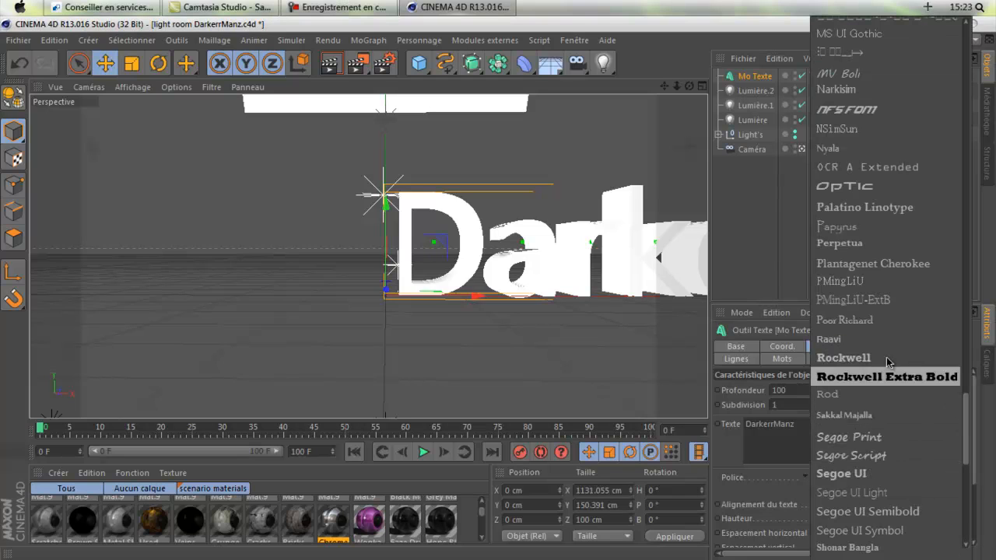
{"action": "left_click", "coordinate": [876, 187]}
Step: Shift the text along negative X to about -1210 cm and set its X size to 750 cm
{"action": "left_click_drag", "start_coordinate": [384, 296], "coordinate": [107, 298]}
{"action": "scroll", "coordinate": [306, 325], "scroll_direction": "down", "scroll_amount": 6}
{"action": "left_click_drag", "start_coordinate": [307, 322], "coordinate": [136, 319]}
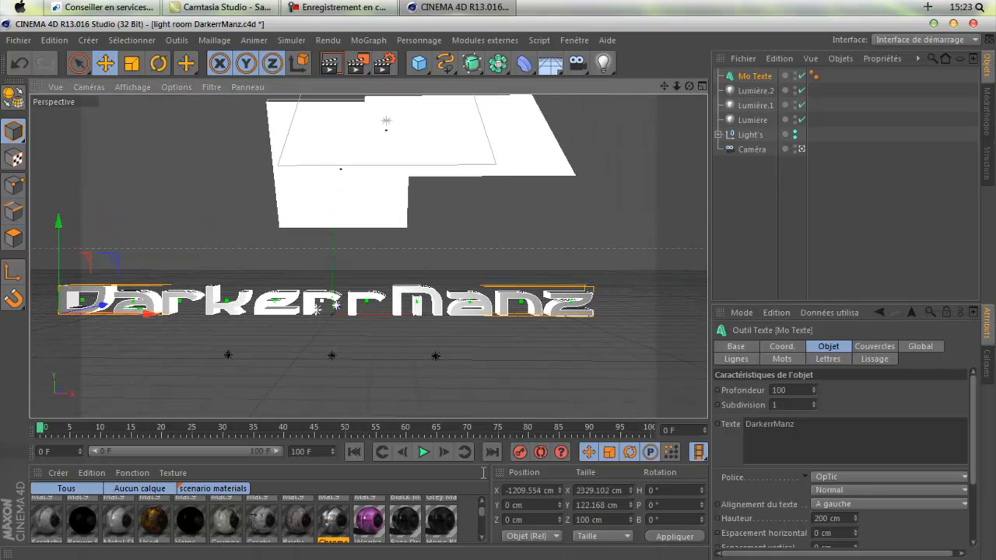
{"action": "double_click", "coordinate": [611, 490]}
{"action": "key", "text": "BackSpace"}
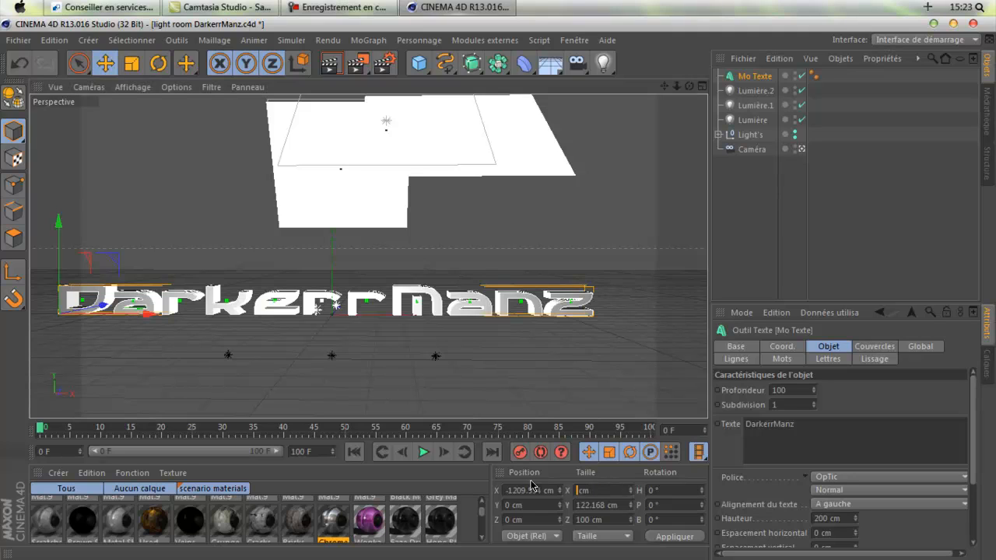
{"action": "type", "text": "750"}
{"action": "key", "text": "Return"}
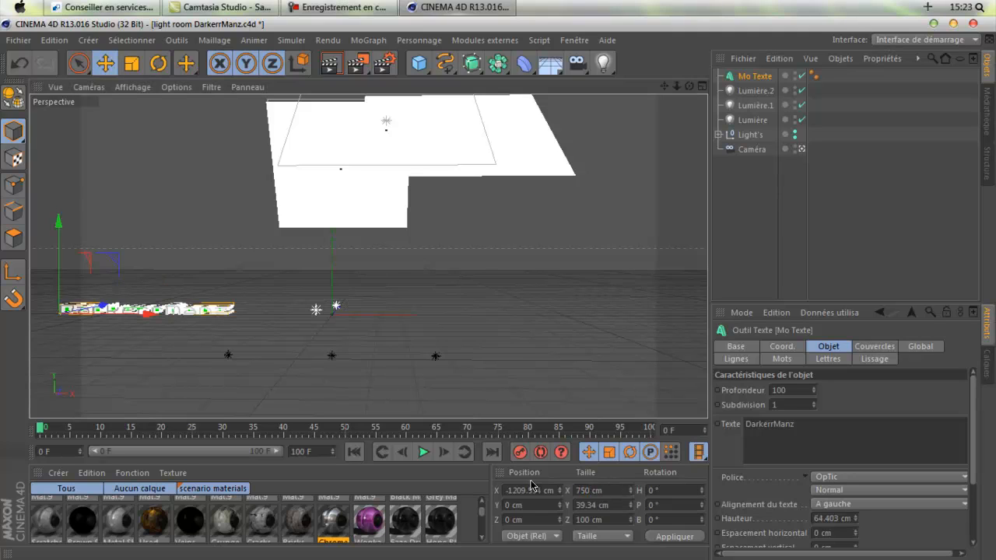
Step: Move the resized text along X to about -380 cm so it sits centred on the scene origin
{"action": "left_click_drag", "start_coordinate": [137, 316], "coordinate": [321, 323]}
{"action": "scroll", "coordinate": [321, 321], "scroll_direction": "up", "scroll_amount": 8}
{"action": "scroll", "coordinate": [384, 316], "scroll_direction": "down", "scroll_amount": 1}
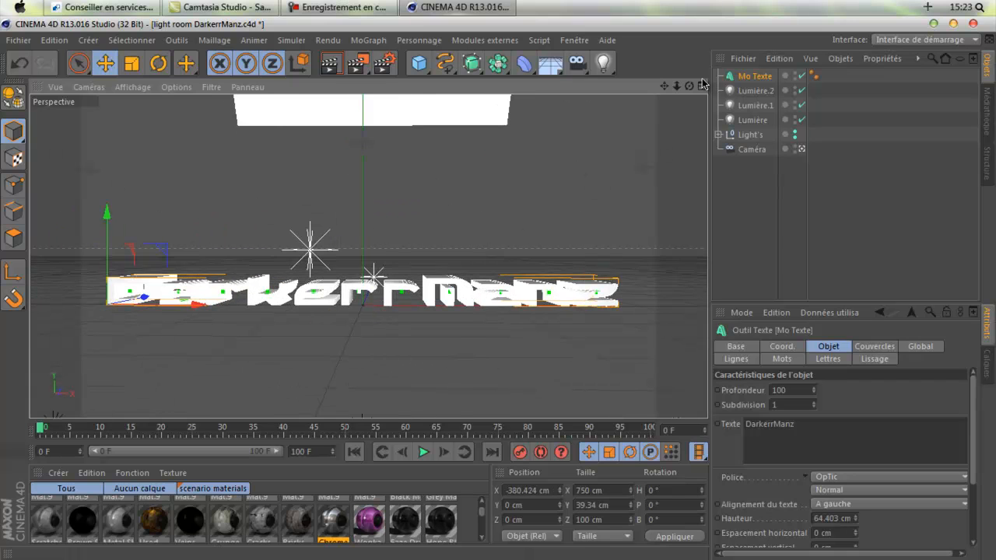
{"action": "left_click_drag", "start_coordinate": [689, 86], "coordinate": [501, 291]}
{"action": "left_click", "coordinate": [885, 347]}
{"action": "left_click", "coordinate": [861, 390]}
{"action": "left_click", "coordinate": [860, 370]}
{"action": "left_click", "coordinate": [851, 319]}
{"action": "left_click", "coordinate": [853, 329]}
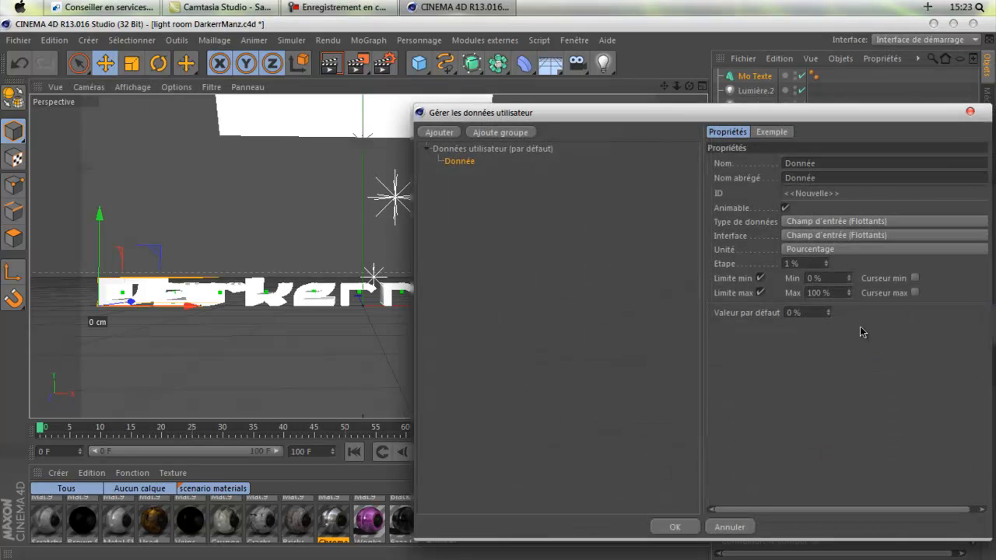
{"action": "left_click", "coordinate": [970, 113]}
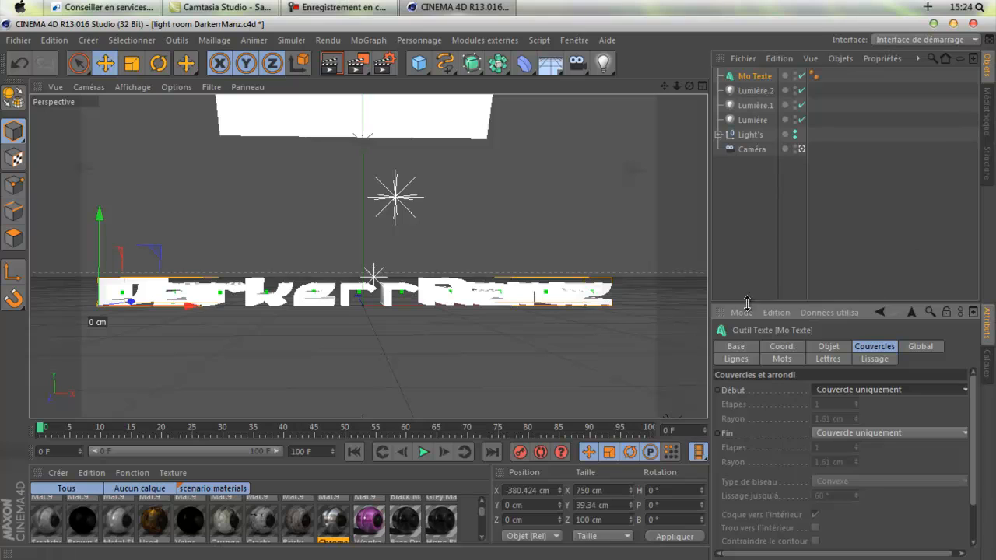
Step: Apply the Chrome material to the DarkerrManz text object
{"action": "left_click", "coordinate": [495, 221]}
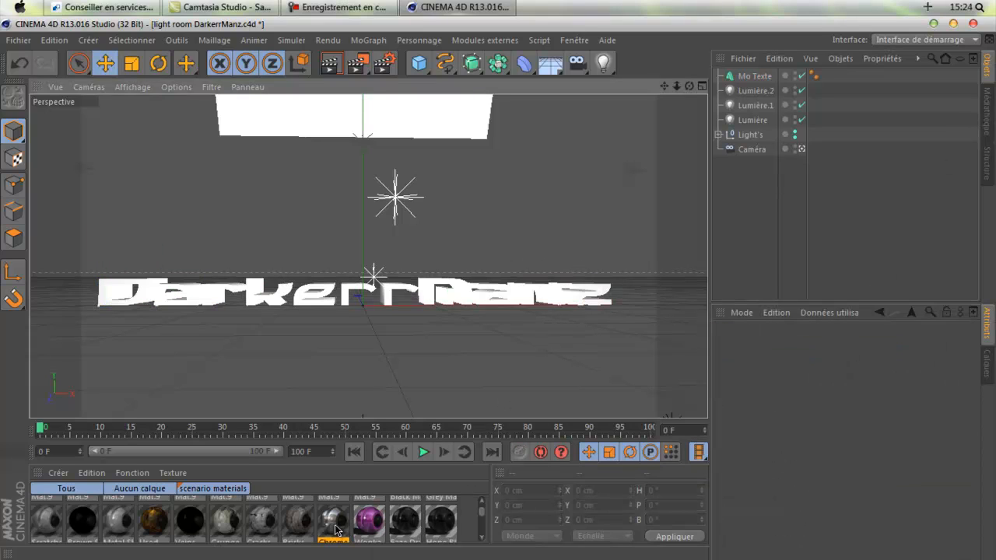
{"action": "left_click_drag", "start_coordinate": [336, 531], "coordinate": [473, 417]}
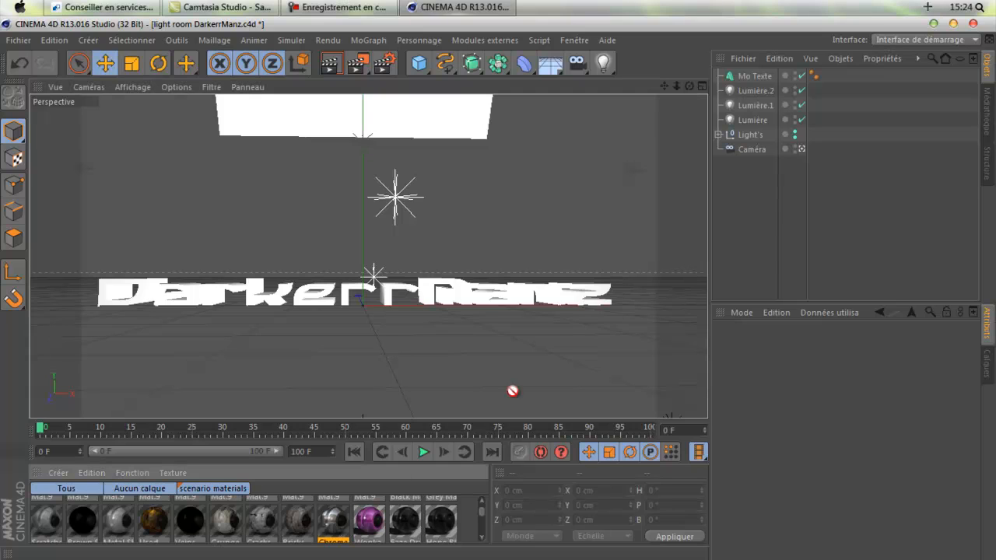
{"action": "left_click_drag", "start_coordinate": [527, 300], "coordinate": [525, 297]}
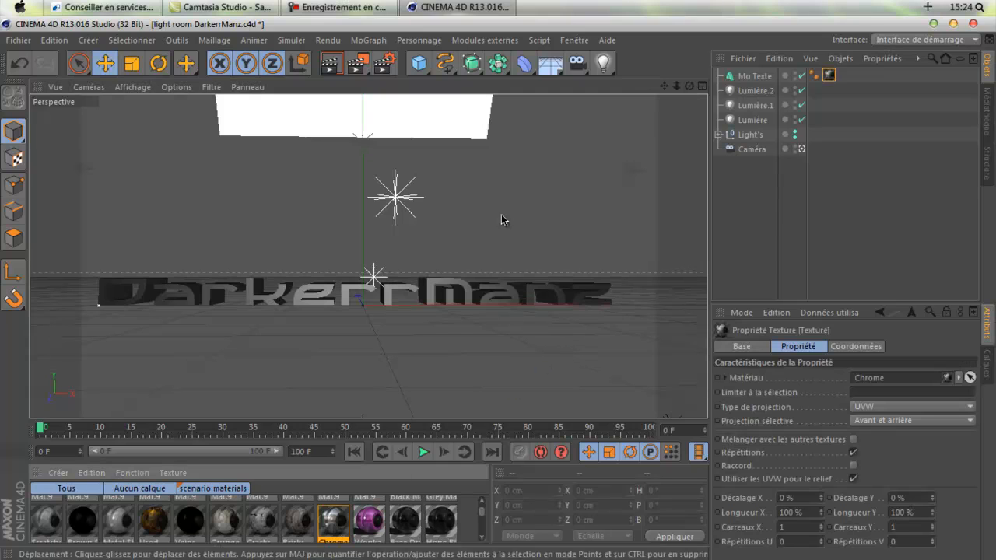
Step: Frame the chrome text from the front and render the scene to the Picture Viewer
{"action": "left_click_drag", "start_coordinate": [664, 86], "coordinate": [497, 293]}
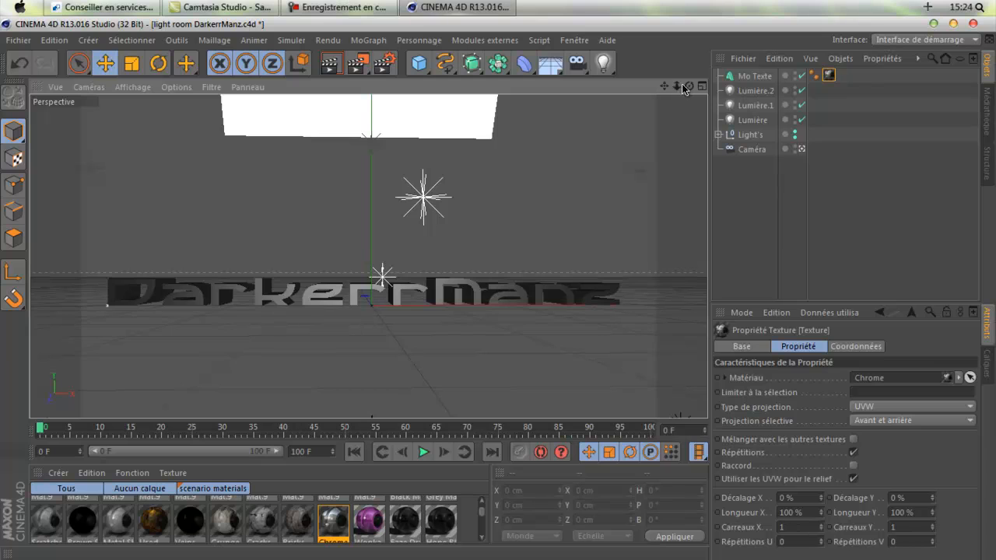
{"action": "left_click_drag", "start_coordinate": [689, 87], "coordinate": [499, 290]}
{"action": "left_click", "coordinate": [356, 64]}
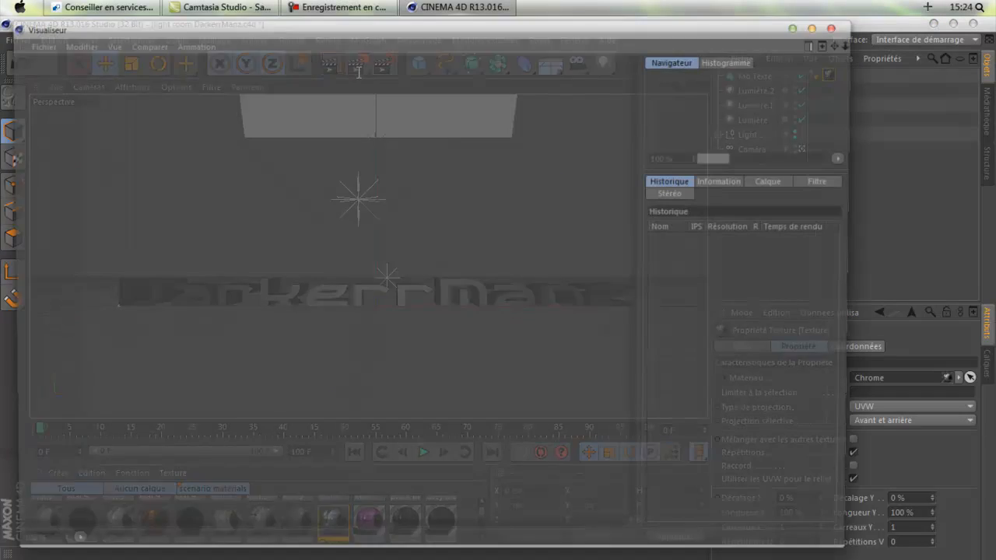
{"action": "left_click", "coordinate": [323, 238]}
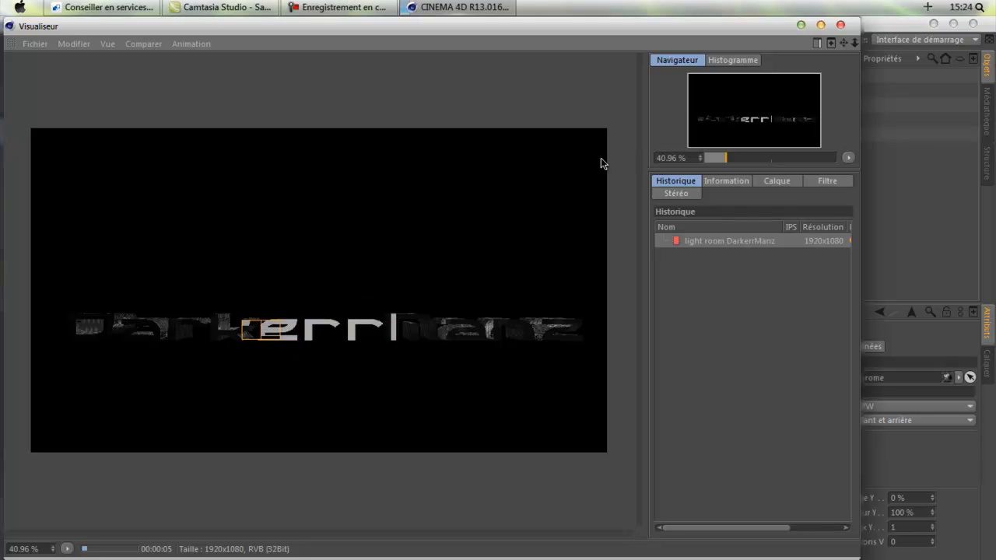
{"action": "left_click", "coordinate": [801, 25]}
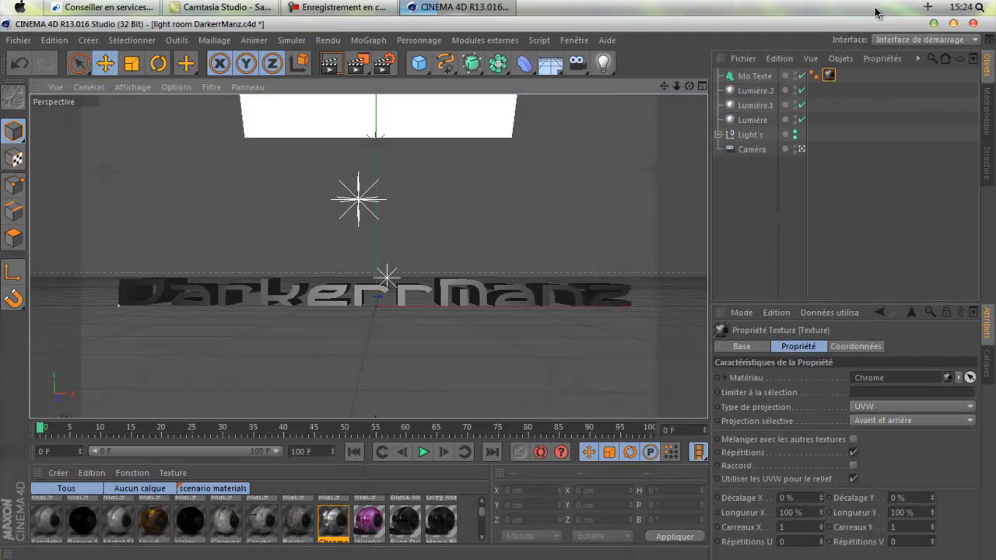
{"action": "left_click", "coordinate": [930, 24]}
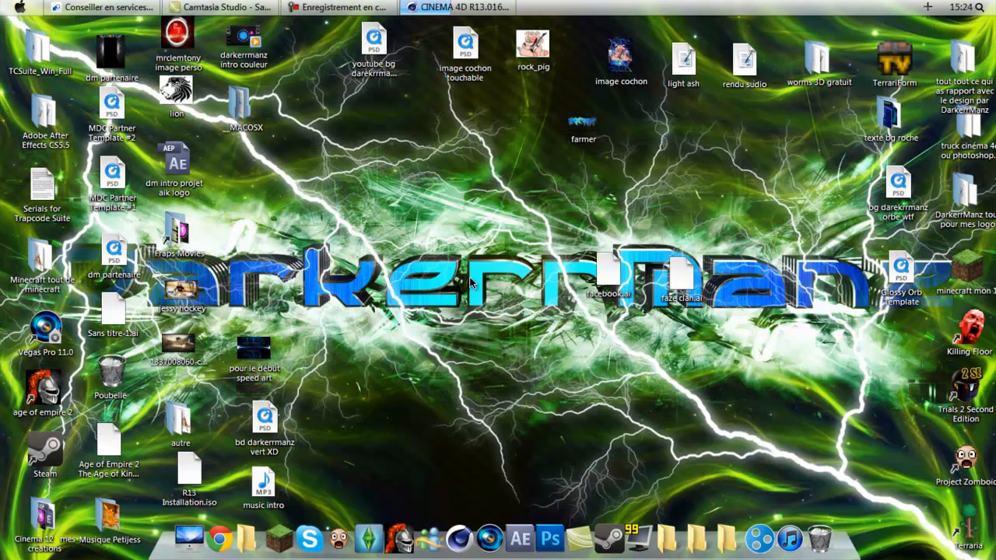
{"action": "left_click", "coordinate": [425, 7]}
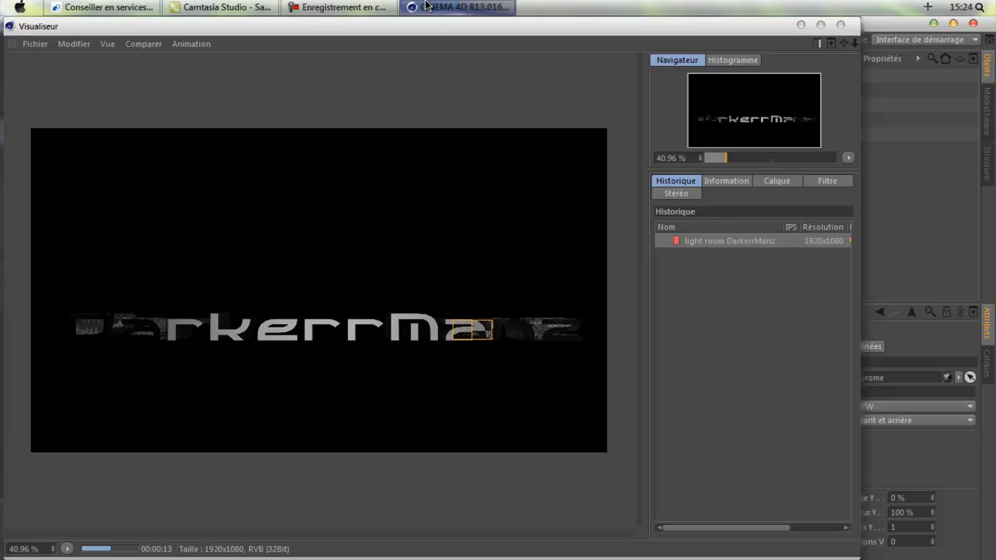
{"action": "left_click", "coordinate": [425, 7]}
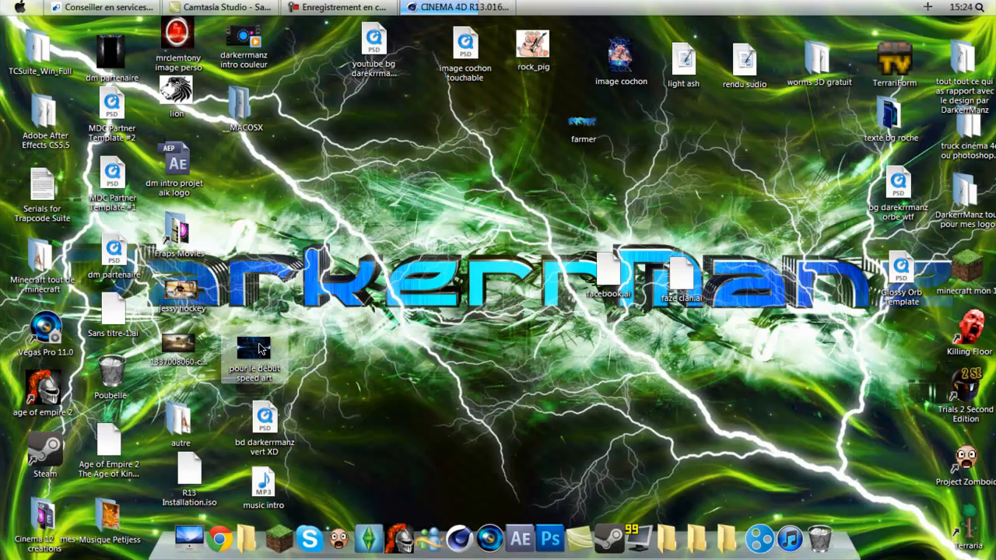
{"action": "left_click", "coordinate": [426, 7]}
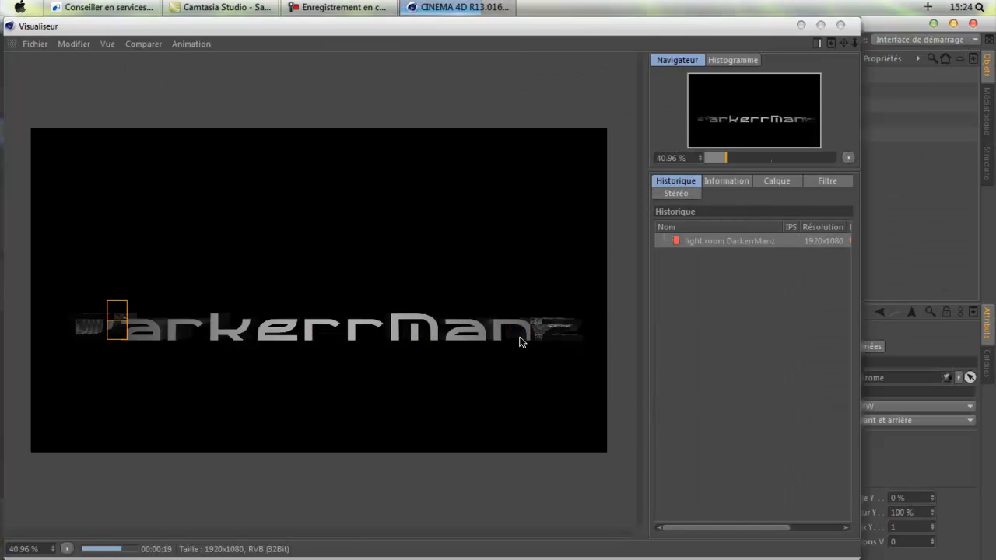
{"action": "mouse_move", "coordinate": [474, 5]}
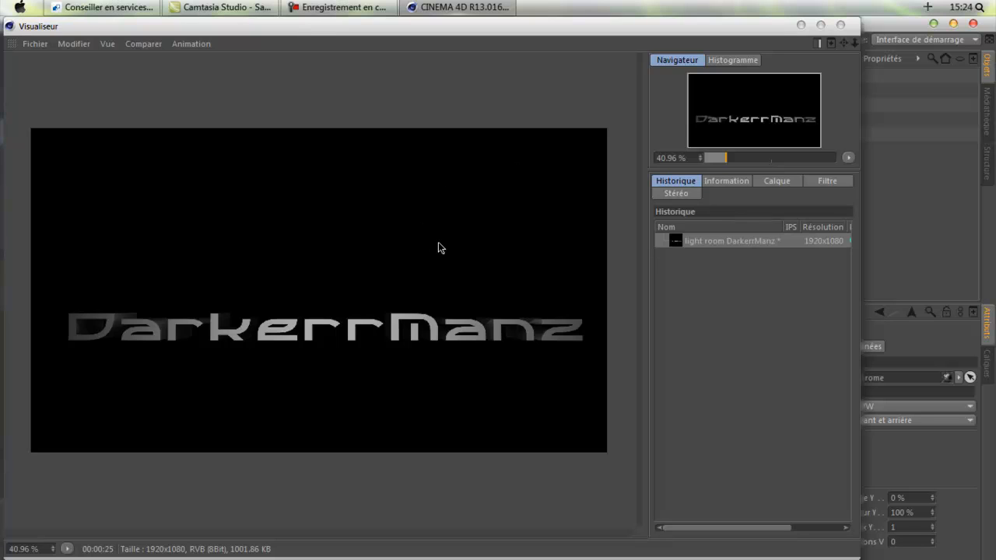
Step: Export the DarkerrManz render as a still PNG image with 8 bits per channel and the alpha channel enabled
{"action": "right_click", "coordinate": [730, 238]}
{"action": "left_click", "coordinate": [697, 256]}
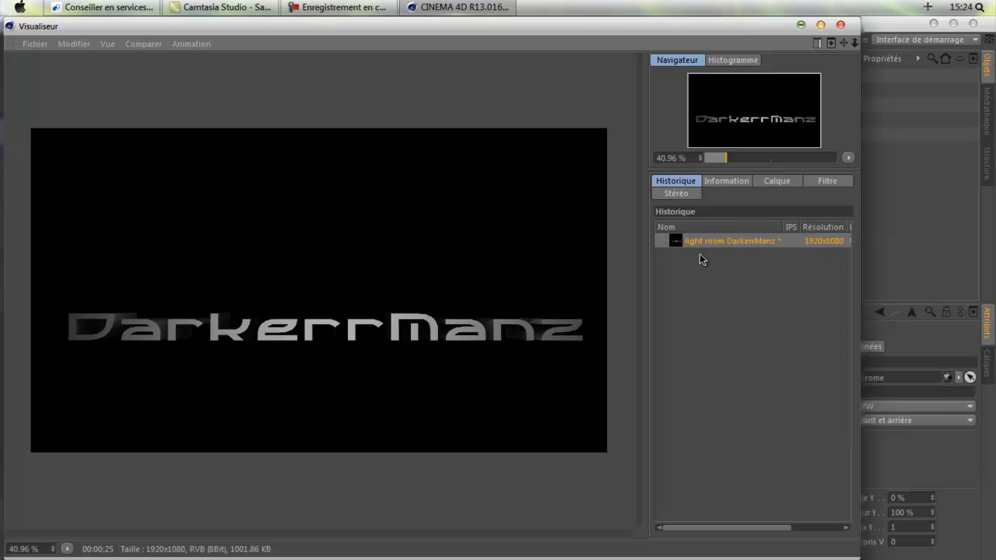
{"action": "right_click", "coordinate": [757, 240]}
{"action": "left_click", "coordinate": [779, 401]}
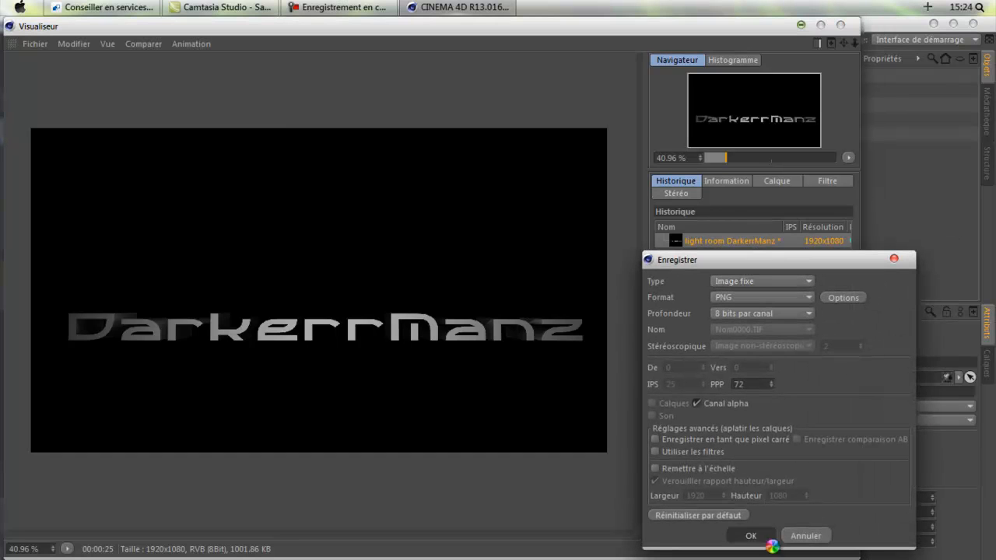
{"action": "left_click", "coordinate": [753, 536]}
Step: Save the exported image to the desktop (Bureau) under the name "dm texte"
{"action": "left_click", "coordinate": [66, 164]}
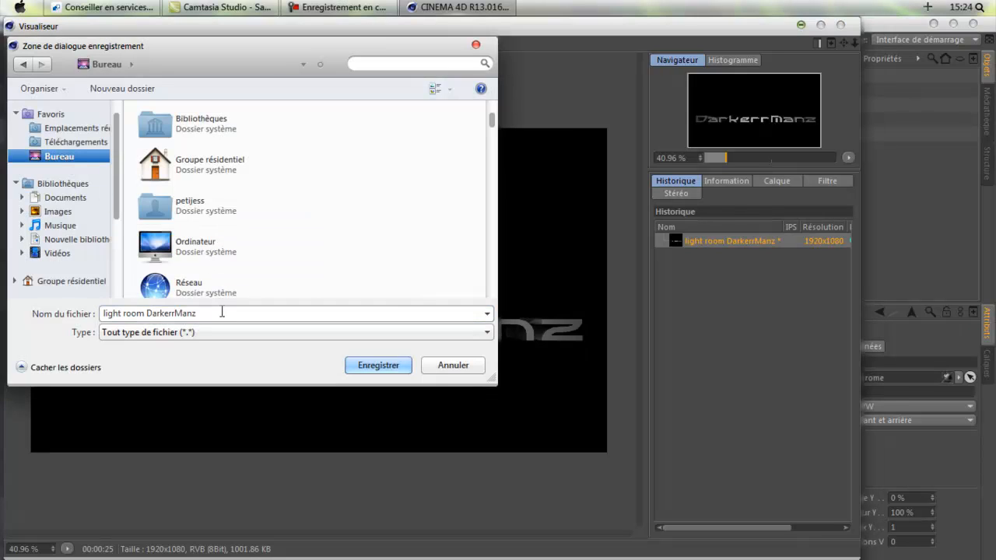
{"action": "key", "text": "BackSpace"}
{"action": "type", "text": "dm texte"}
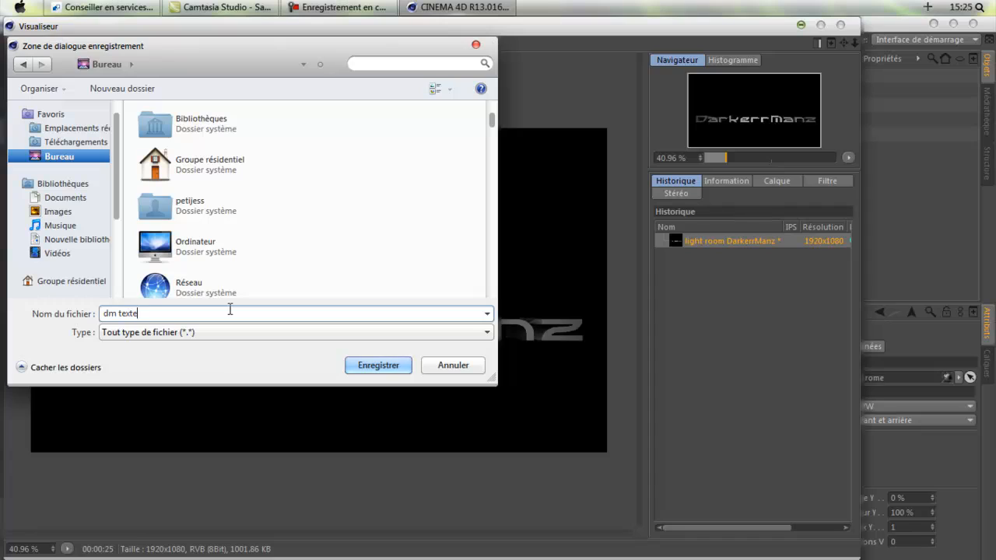
{"action": "key", "text": "Return"}
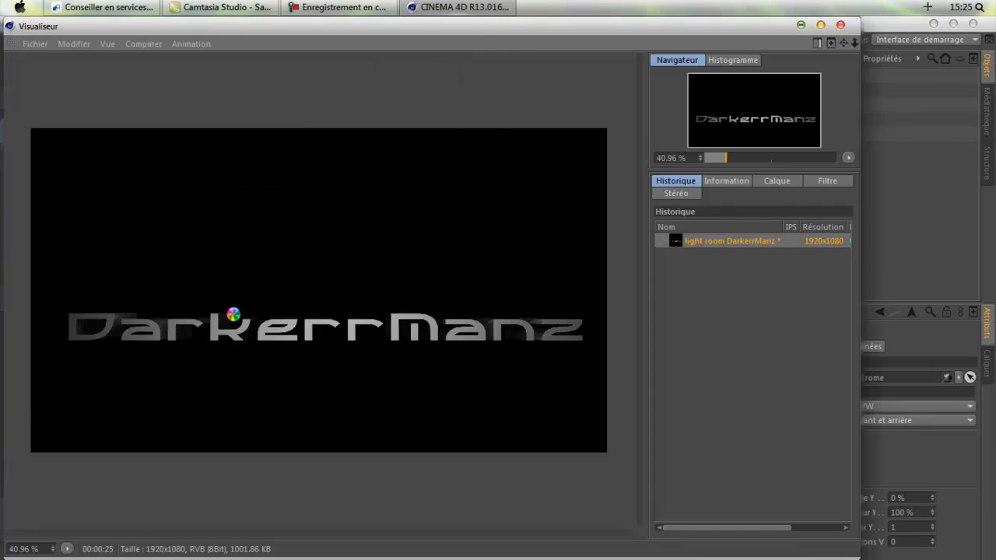
Step: Close the Picture Viewer and Cinema 4D, and move the dm texte file nearer the centre of the desktop
{"action": "left_click", "coordinate": [840, 24]}
{"action": "left_click", "coordinate": [971, 23]}
{"action": "left_click", "coordinate": [581, 339]}
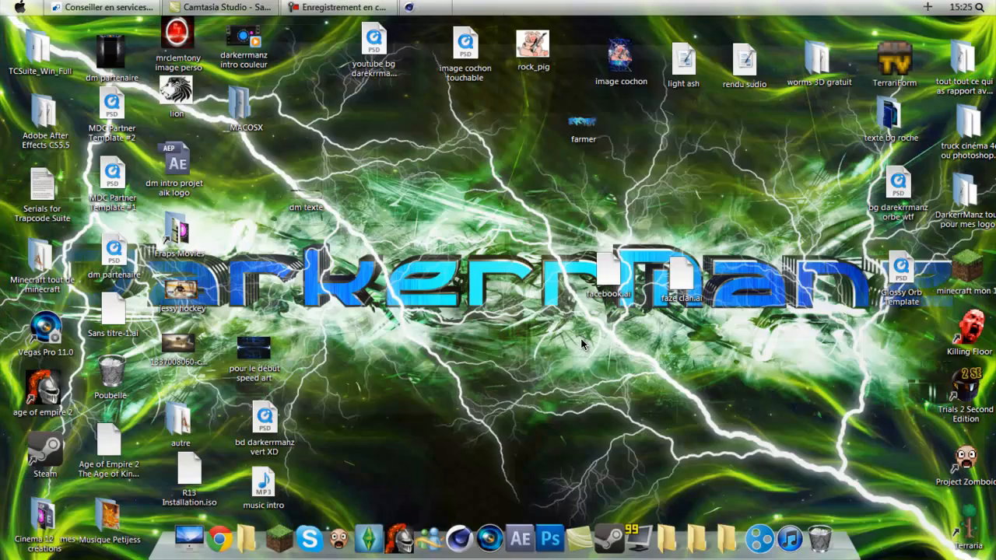
{"action": "left_click_drag", "start_coordinate": [306, 192], "coordinate": [458, 254]}
Step: Locate the youtube_bacground_template_1 image in the "truc pour cinéma 4d et photoshop" subfolder of the design resources folder
{"action": "double_click", "coordinate": [963, 61]}
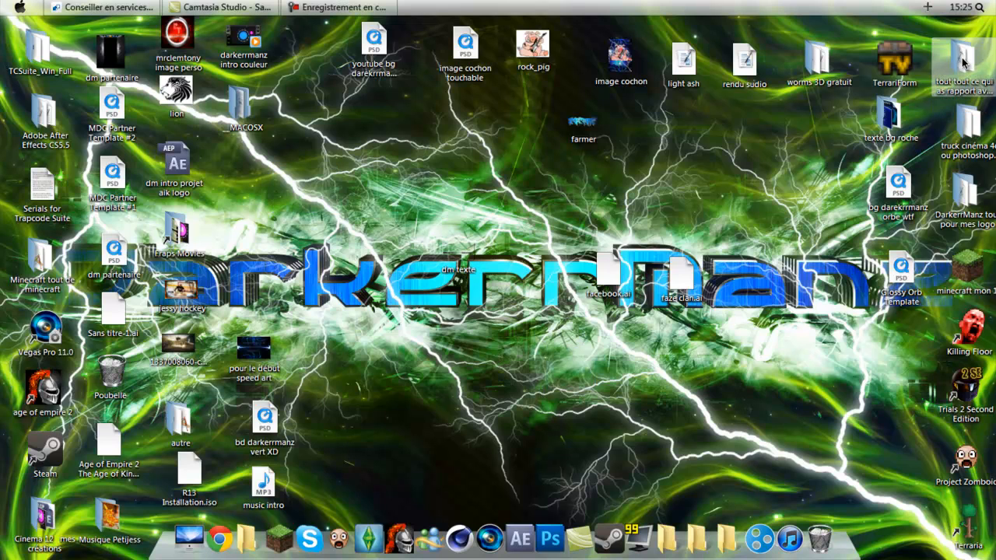
{"action": "scroll", "coordinate": [700, 203], "scroll_direction": "down", "scroll_amount": 3}
{"action": "scroll", "coordinate": [616, 245], "scroll_direction": "up", "scroll_amount": 1}
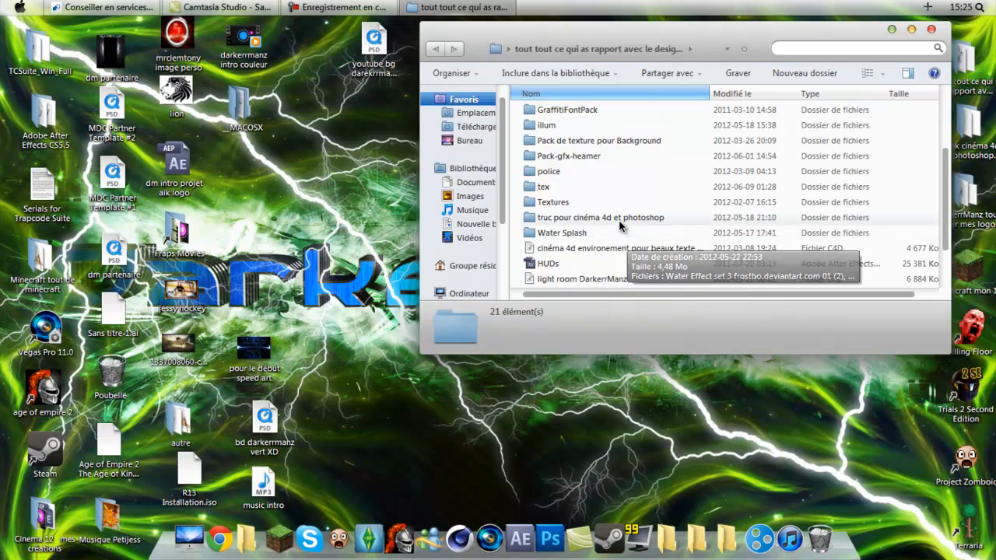
{"action": "double_click", "coordinate": [614, 219]}
{"action": "scroll", "coordinate": [739, 234], "scroll_direction": "down", "scroll_amount": 5}
{"action": "left_click", "coordinate": [889, 247]}
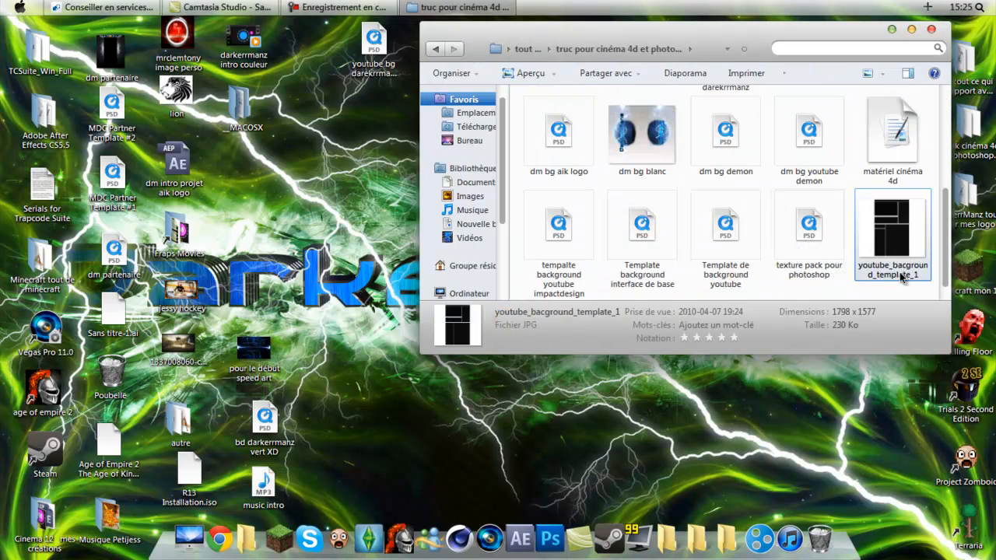
{"action": "left_click", "coordinate": [859, 294]}
{"action": "left_click", "coordinate": [856, 279]}
{"action": "left_click", "coordinate": [858, 283]}
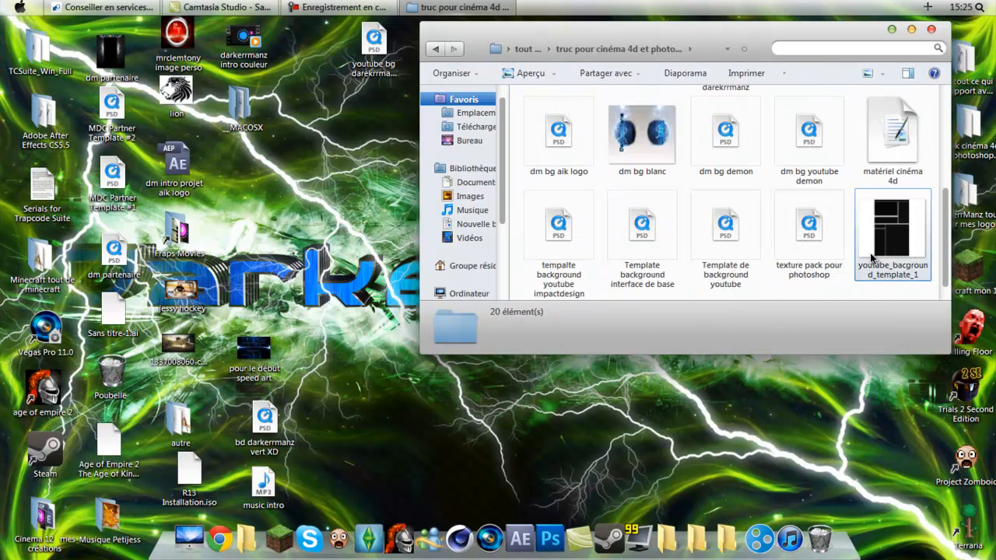
Step: Open youtube_bacground_template_1 in Adobe Photoshop CS5.1 and convert its locked background into the regular layer Calque 0
{"action": "right_click", "coordinate": [885, 250]}
{"action": "left_click", "coordinate": [618, 294]}
{"action": "left_click", "coordinate": [919, 250]}
{"action": "right_click", "coordinate": [917, 247]}
{"action": "mouse_move", "coordinate": [720, 322]}
{"action": "left_click", "coordinate": [595, 321]}
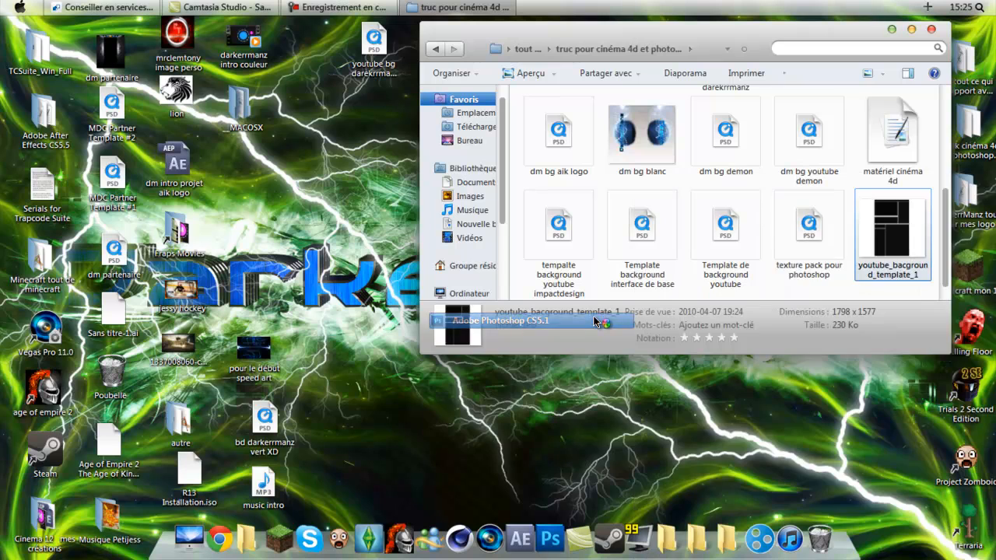
{"action": "left_click_drag", "start_coordinate": [788, 36], "coordinate": [740, 37]}
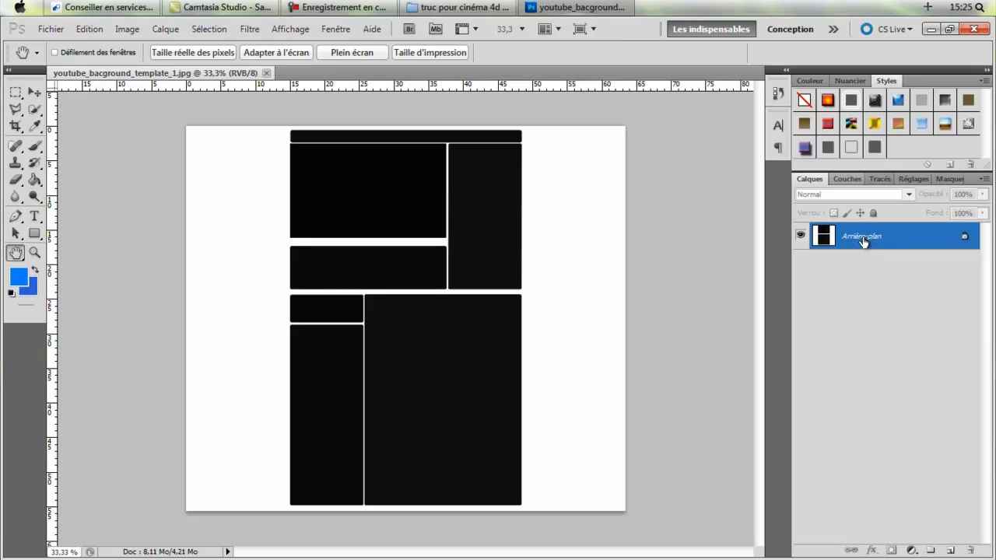
{"action": "double_click", "coordinate": [936, 246]}
{"action": "left_click", "coordinate": [647, 173]}
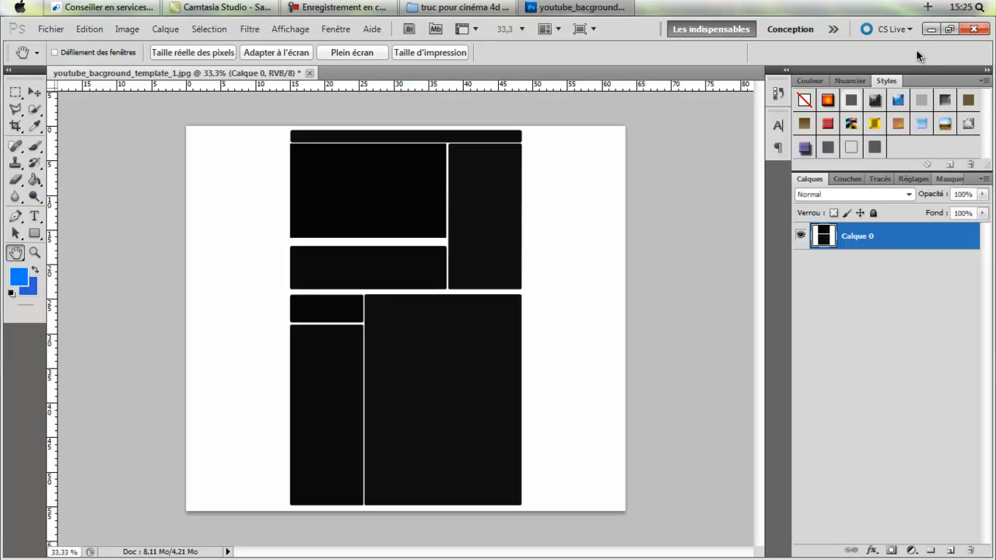
Step: Minimise Photoshop and the folder window to reach the dm texte file on the desktop
{"action": "left_click", "coordinate": [928, 29]}
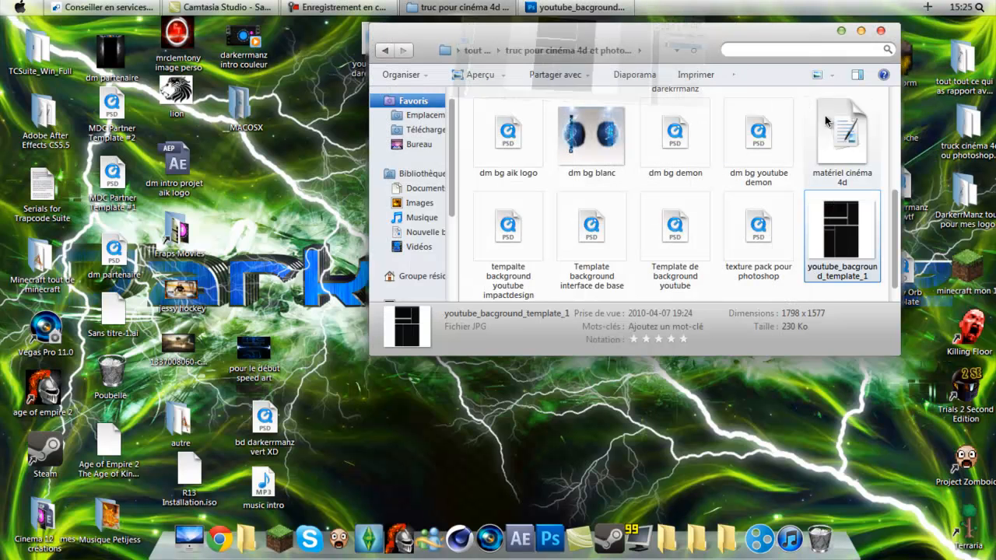
{"action": "left_click_drag", "start_coordinate": [821, 39], "coordinate": [714, 238]}
{"action": "left_click", "coordinate": [758, 245]}
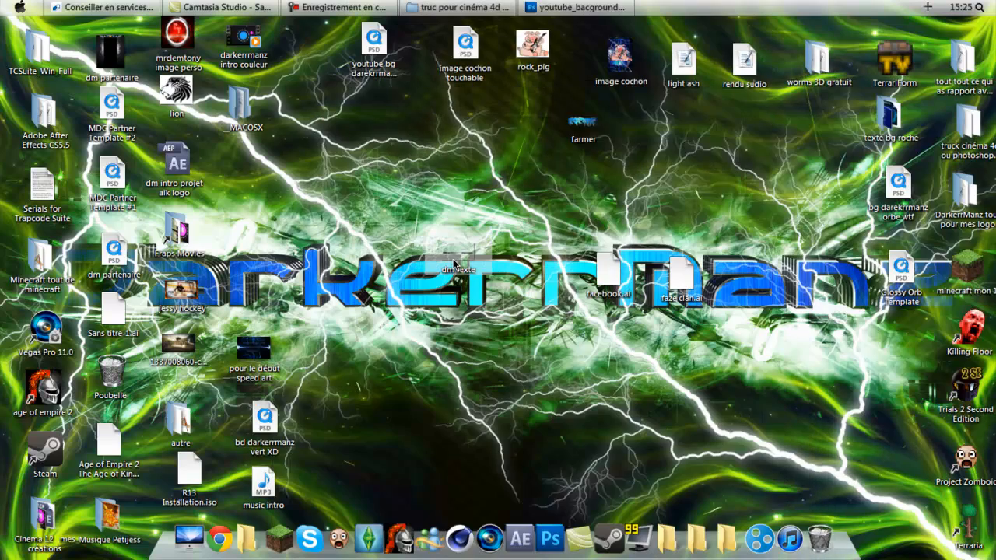
{"action": "left_click", "coordinate": [569, 5]}
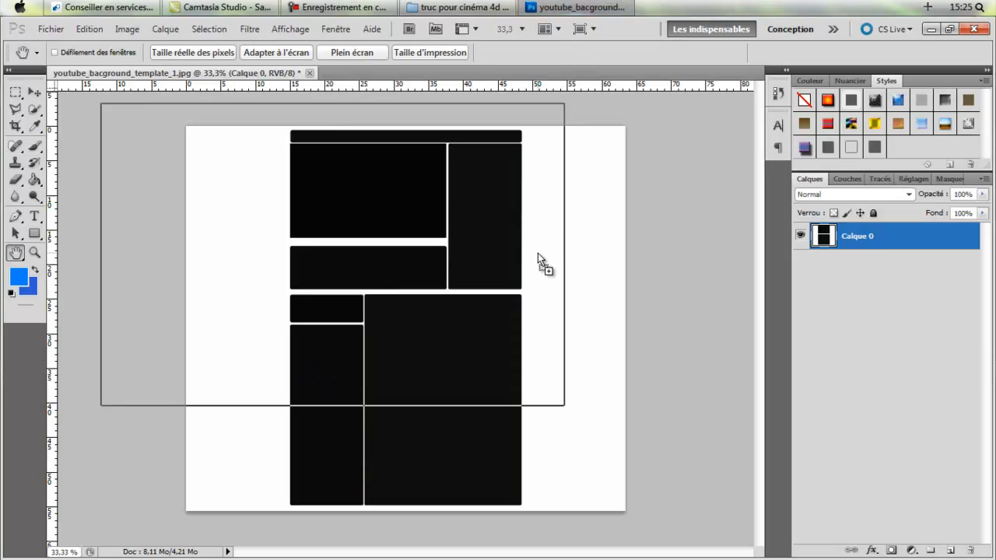
{"action": "key", "text": "ctrl+t"}
{"action": "right_click", "coordinate": [519, 304]}
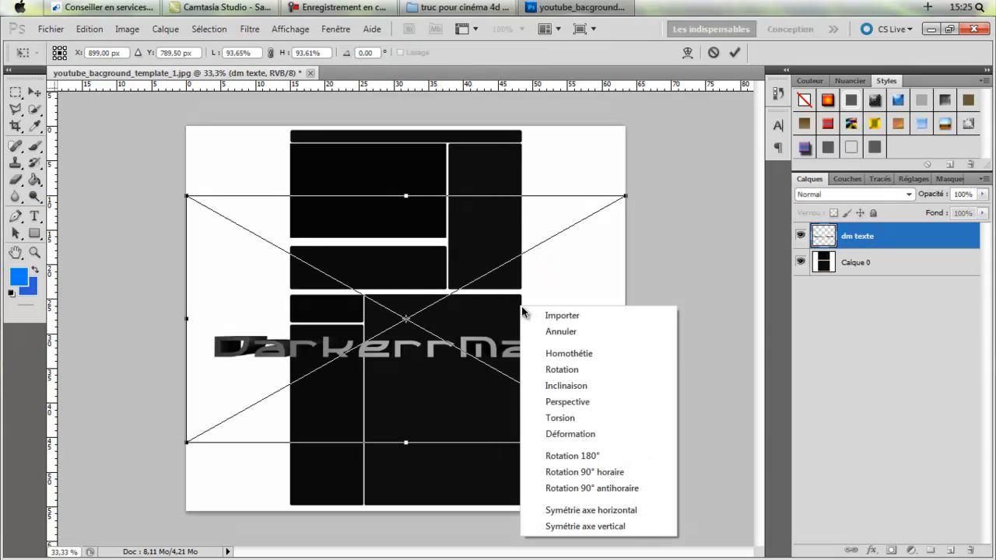
{"action": "left_click", "coordinate": [579, 489]}
{"action": "left_click_drag", "start_coordinate": [416, 539], "coordinate": [411, 344]}
{"action": "left_click_drag", "start_coordinate": [436, 284], "coordinate": [314, 422]}
{"action": "left_click_drag", "start_coordinate": [158, 350], "coordinate": [152, 350]}
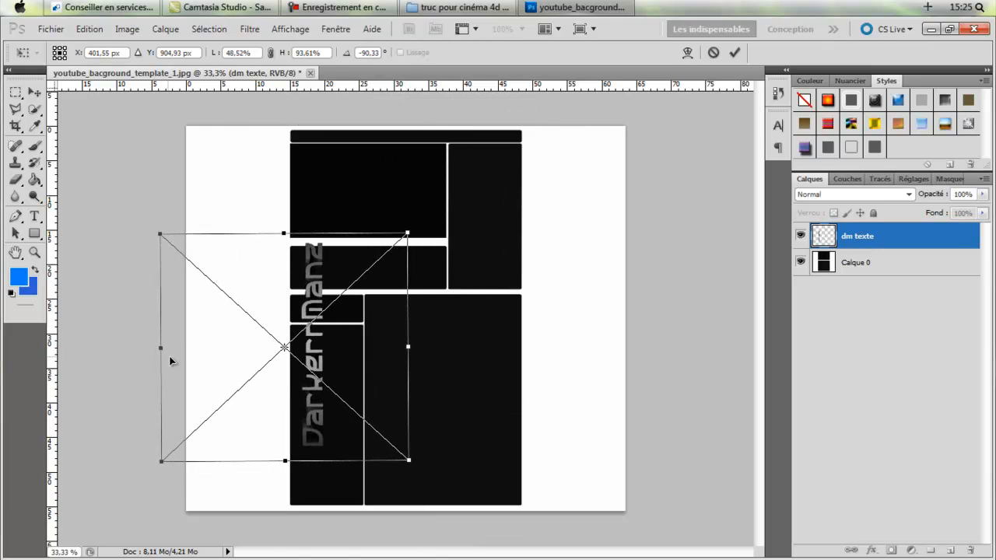
{"action": "key", "text": "Escape"}
Step: Place the dm texte image from the desktop into the template and rotate it 90° counterclockwise
{"action": "left_click", "coordinate": [529, 6]}
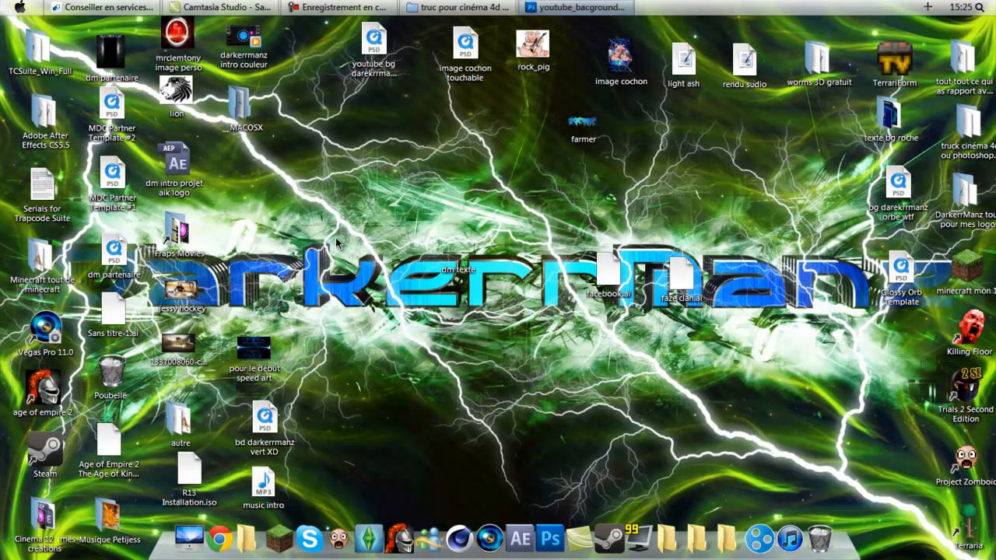
{"action": "left_click_drag", "start_coordinate": [451, 264], "coordinate": [404, 289]}
{"action": "right_click", "coordinate": [403, 290]}
{"action": "left_click", "coordinate": [489, 469]}
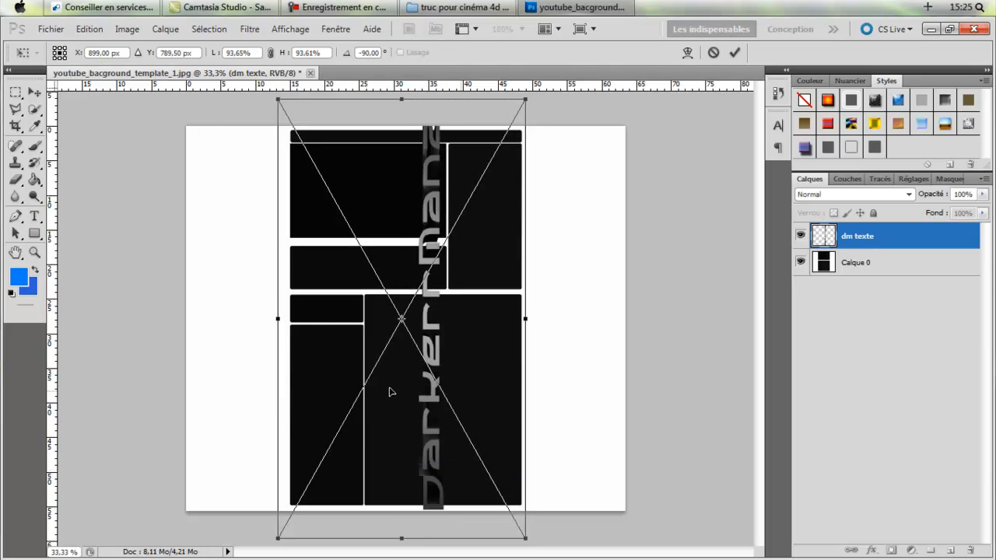
Step: Scale dm texte to about 48% width and 83% height, position it beside the panels' left edge, and commit the placement
{"action": "left_click_drag", "start_coordinate": [407, 389], "coordinate": [327, 392]}
{"action": "left_click_drag", "start_coordinate": [344, 528], "coordinate": [344, 318]}
{"action": "left_click_drag", "start_coordinate": [364, 268], "coordinate": [323, 379]}
{"action": "left_click_drag", "start_coordinate": [157, 317], "coordinate": [187, 316]}
{"action": "left_click_drag", "start_coordinate": [305, 376], "coordinate": [264, 366]}
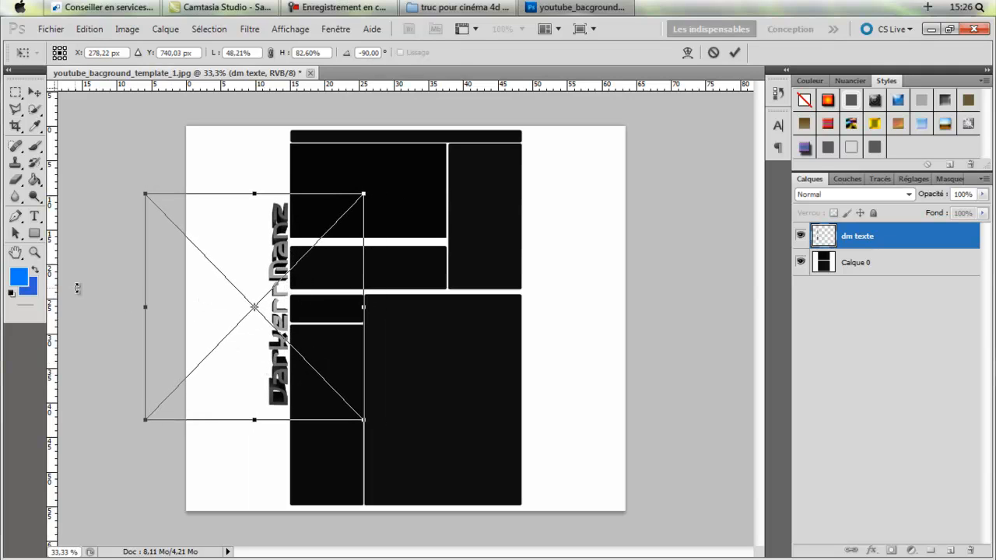
{"action": "left_click", "coordinate": [15, 252]}
{"action": "left_click", "coordinate": [403, 240]}
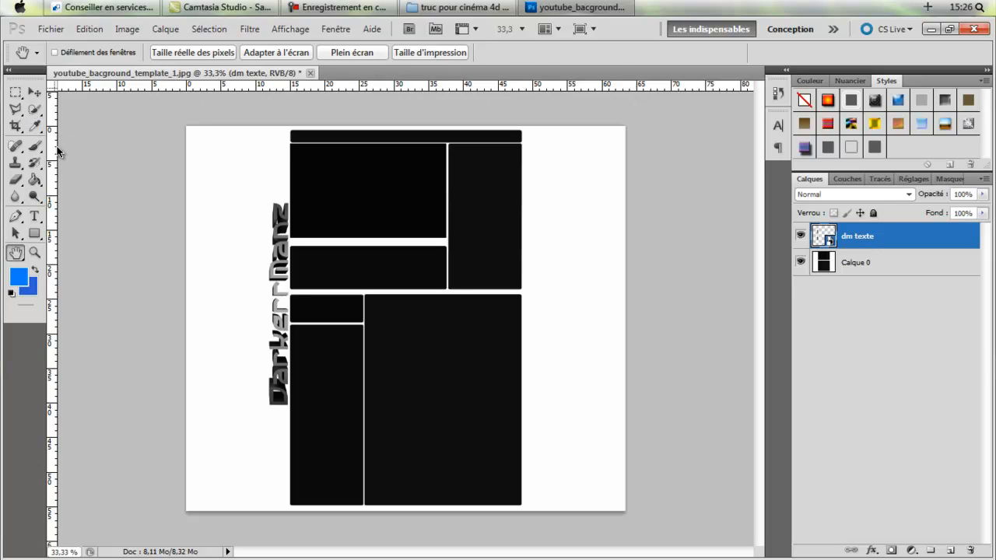
Step: Add a vertical guide and align it between the vertical DarkerrManz text and the left edge of the black panels
{"action": "left_click_drag", "start_coordinate": [53, 178], "coordinate": [279, 179]}
{"action": "right_click", "coordinate": [280, 180]}
{"action": "left_click", "coordinate": [312, 189]}
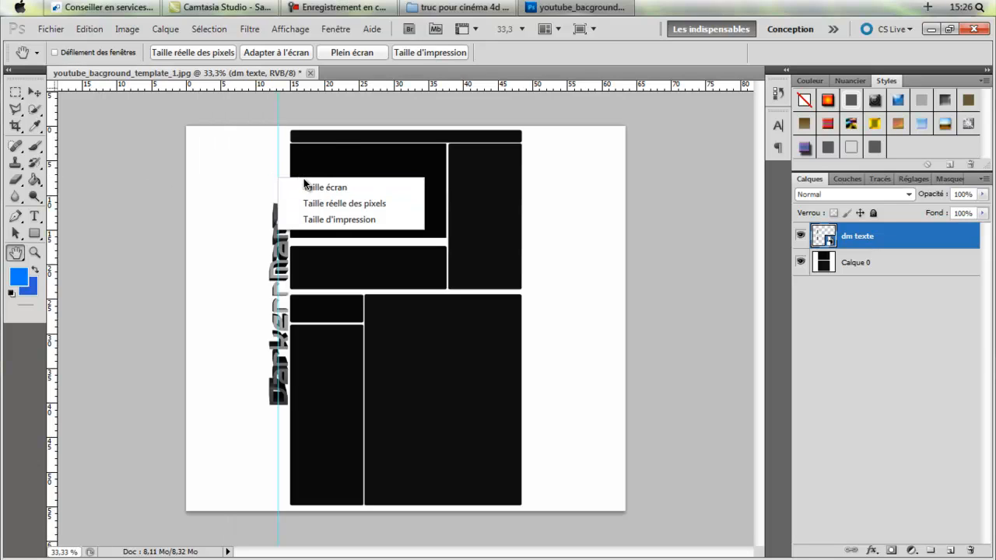
{"action": "left_click", "coordinate": [21, 251]}
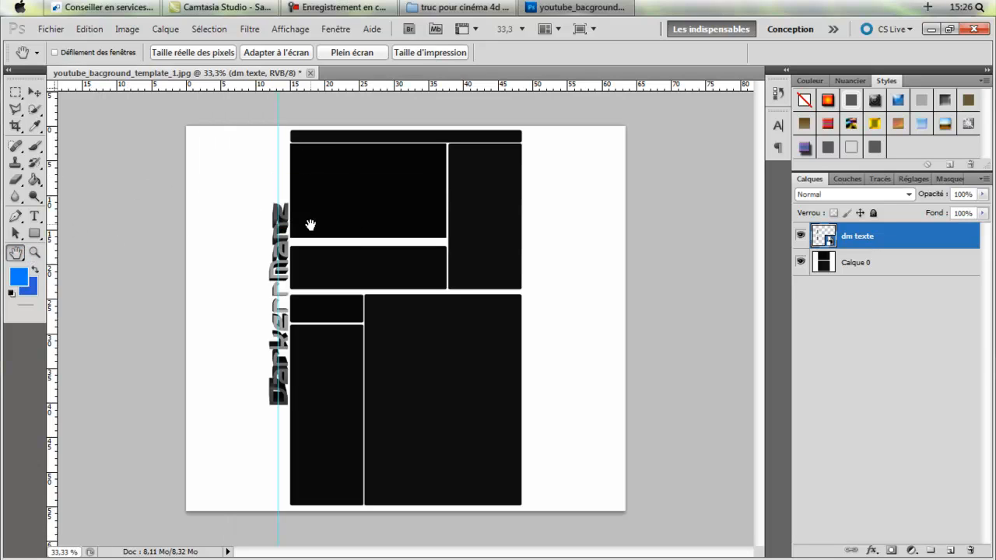
{"action": "left_click", "coordinate": [32, 92]}
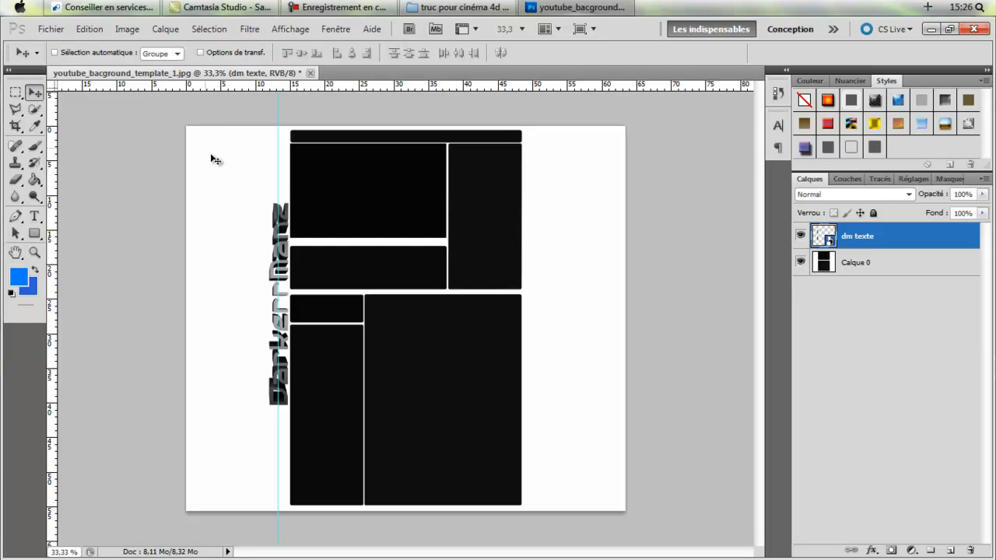
{"action": "left_click_drag", "start_coordinate": [279, 170], "coordinate": [287, 170]}
{"action": "right_click", "coordinate": [290, 170]}
{"action": "left_click", "coordinate": [290, 153]}
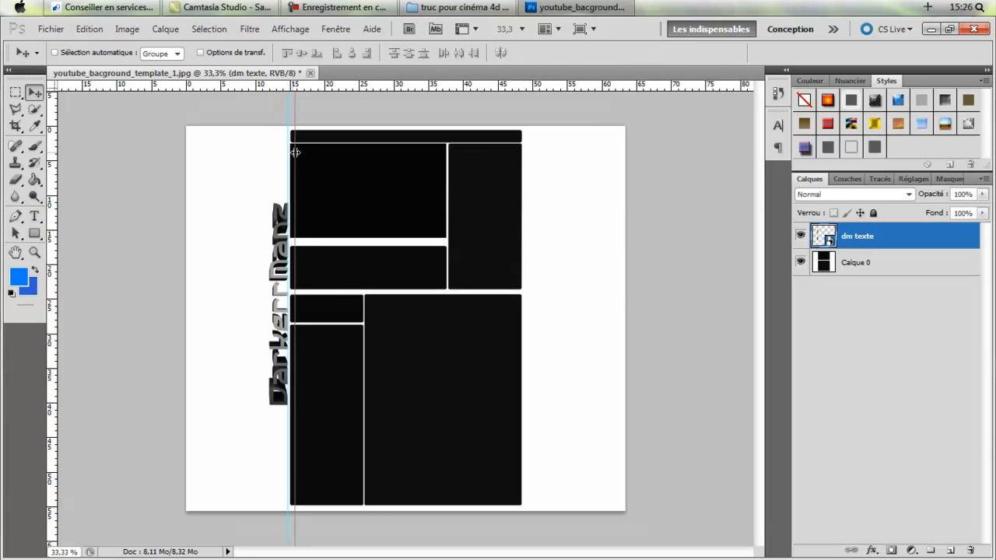
{"action": "left_click_drag", "start_coordinate": [294, 153], "coordinate": [294, 153]}
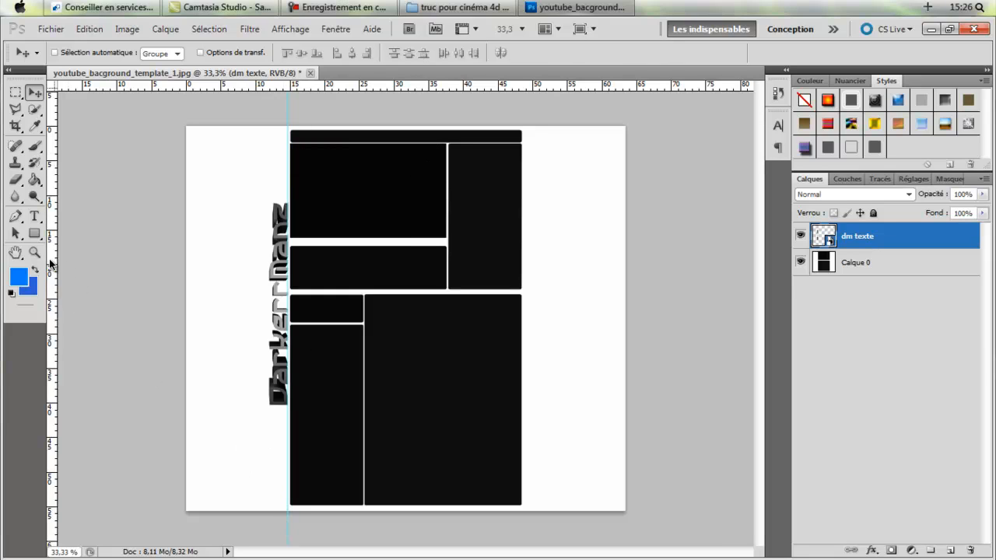
Step: Examine up close how the vertical text lines up with the guide and the neighbouring black panels
{"action": "key", "text": "z"}
{"action": "left_click", "coordinate": [207, 166]}
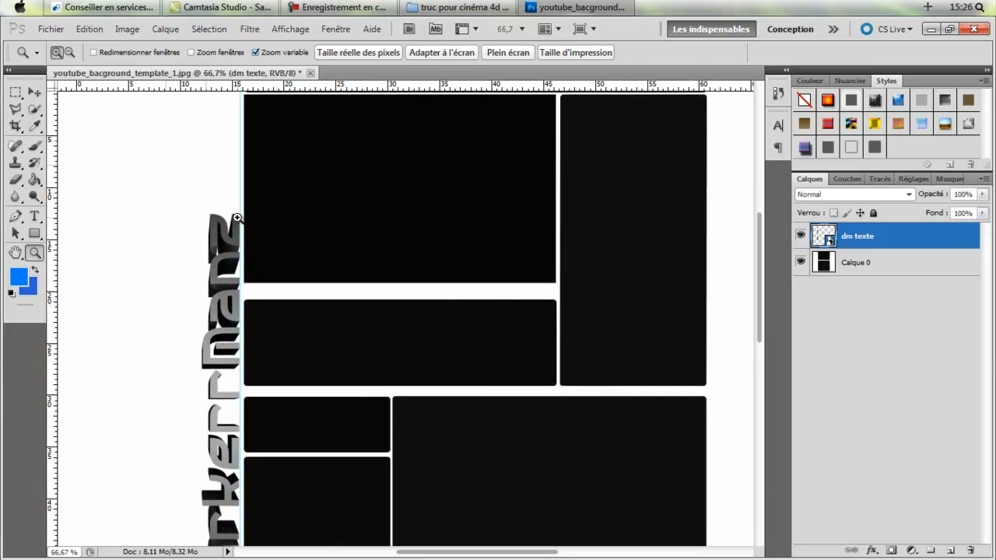
{"action": "key", "text": "v"}
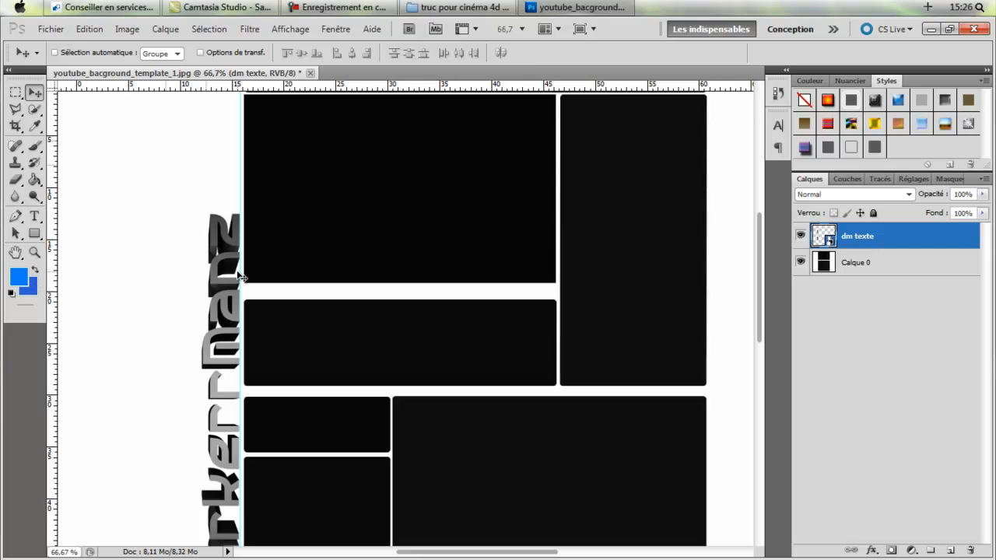
{"action": "left_click", "coordinate": [34, 251]}
{"action": "left_click", "coordinate": [212, 170], "text": "alt"}
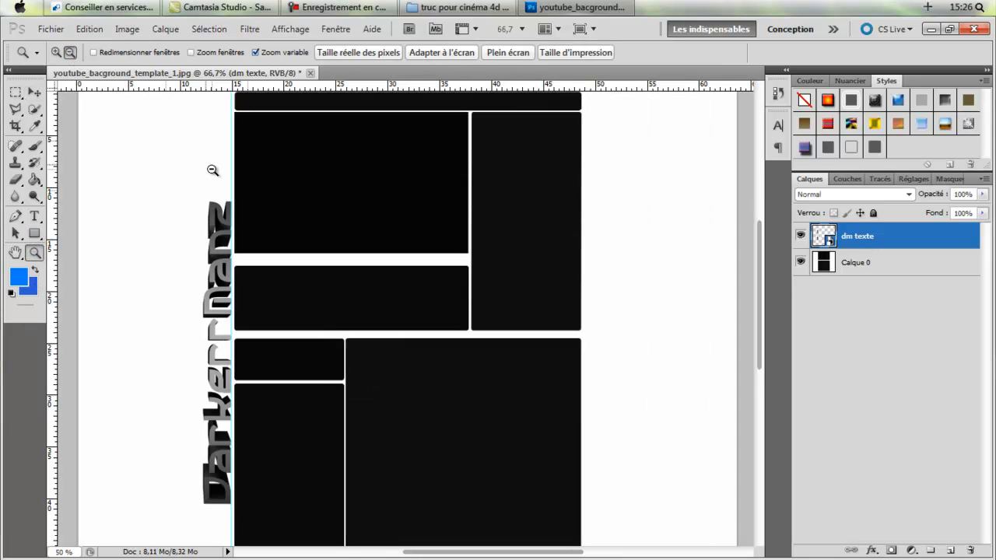
{"action": "left_click", "coordinate": [212, 170], "text": "alt"}
{"action": "left_click", "coordinate": [212, 170], "text": "alt"}
{"action": "left_click", "coordinate": [300, 228]}
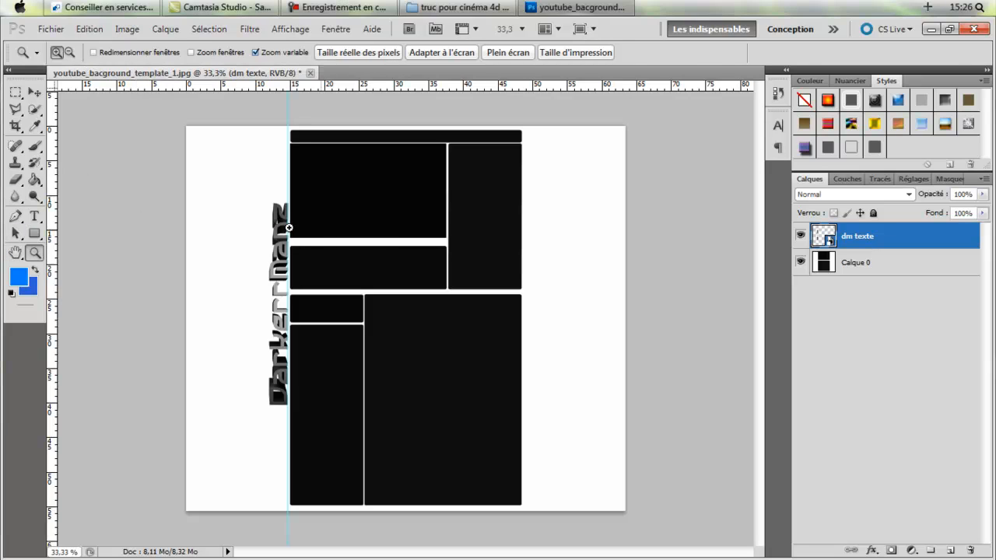
Step: Add a vertical guide along the black panels' right edge and a horizontal guide near their top edge
{"action": "left_click_drag", "start_coordinate": [54, 246], "coordinate": [520, 285]}
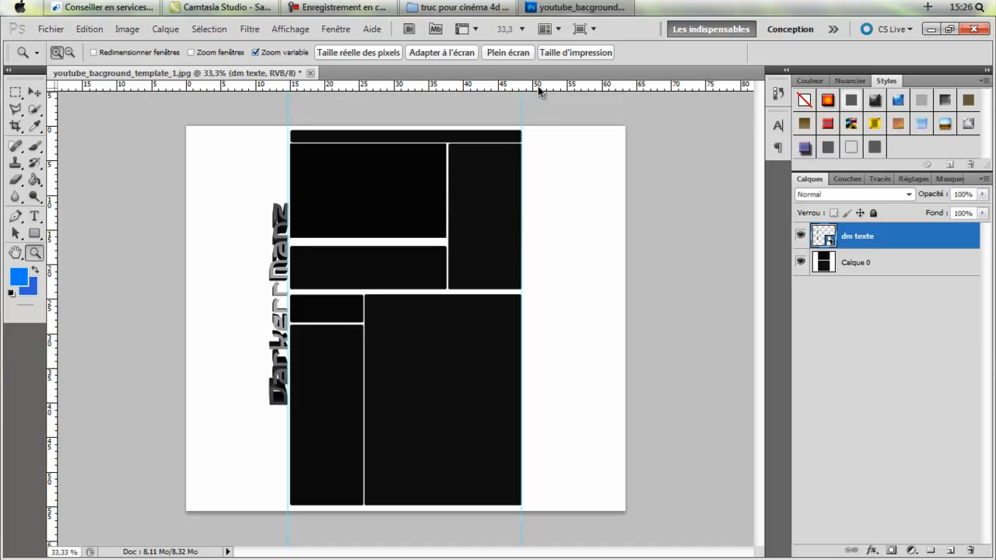
{"action": "left_click_drag", "start_coordinate": [537, 88], "coordinate": [552, 133]}
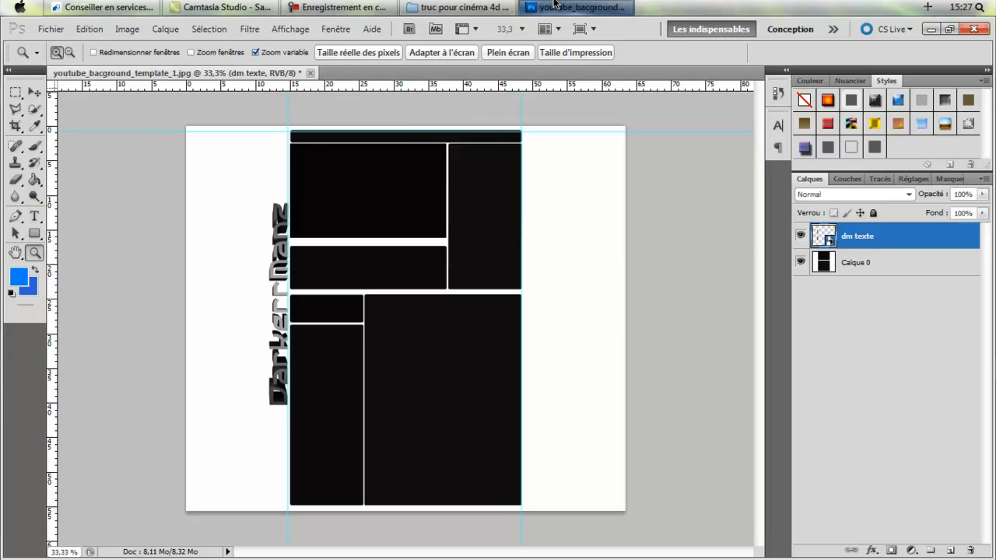
{"action": "left_click", "coordinate": [554, 4]}
{"action": "left_click", "coordinate": [555, 5]}
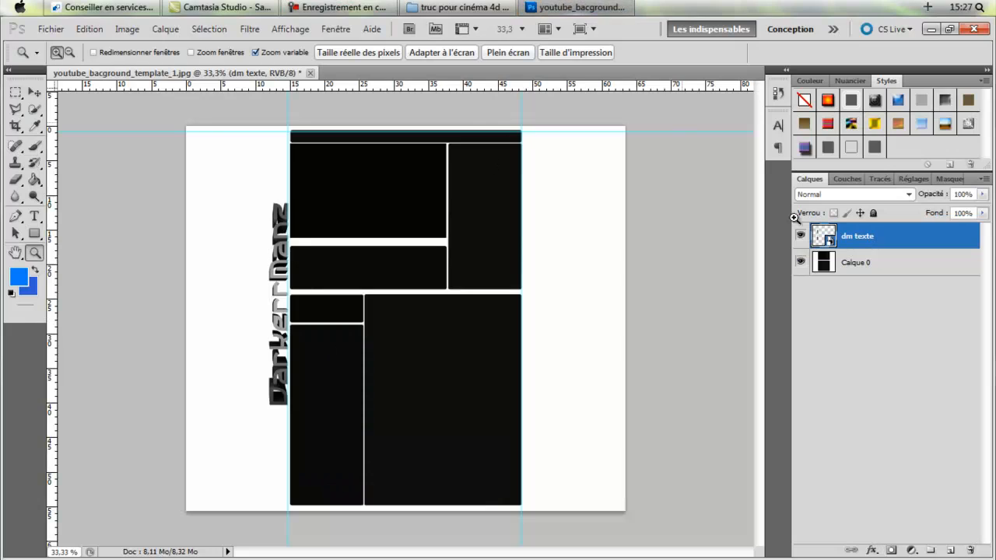
{"action": "left_click", "coordinate": [580, 5]}
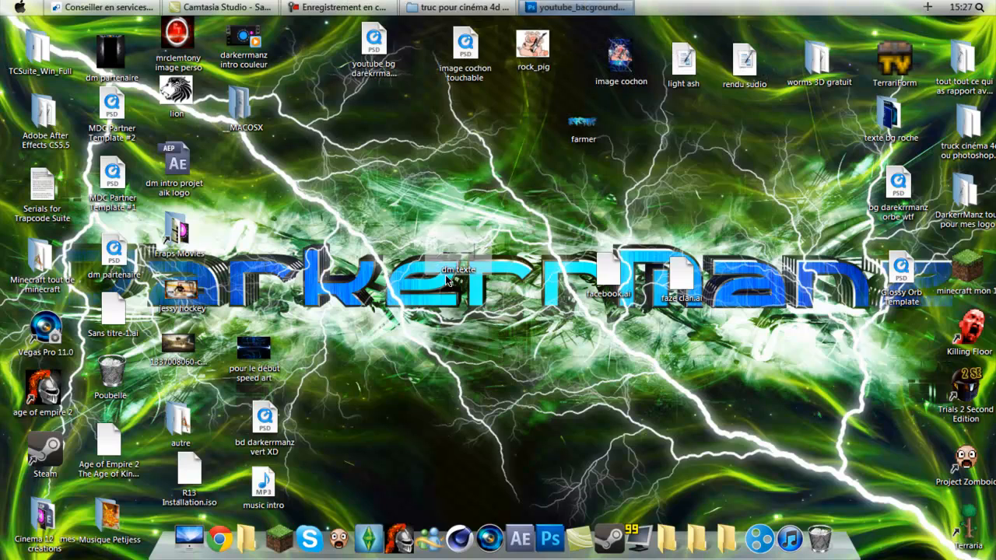
{"action": "left_click_drag", "start_coordinate": [483, 263], "coordinate": [487, 344]}
{"action": "right_click", "coordinate": [487, 111]}
{"action": "left_click", "coordinate": [612, 276]}
{"action": "left_click_drag", "start_coordinate": [403, 540], "coordinate": [342, 396]}
{"action": "left_click_drag", "start_coordinate": [373, 354], "coordinate": [350, 347]}
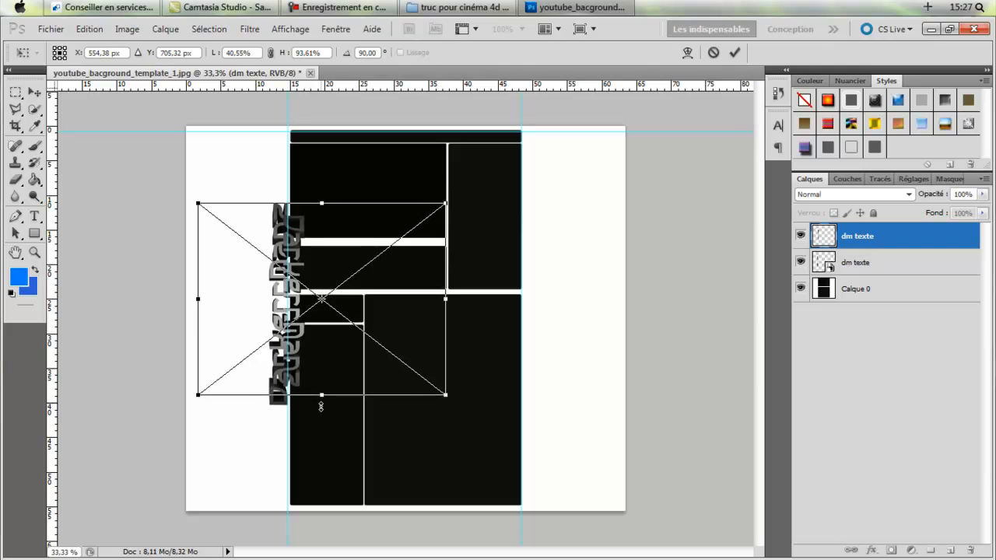
{"action": "key", "text": "Return"}
Step: Duplicate the dm texte layer
{"action": "right_click", "coordinate": [863, 240]}
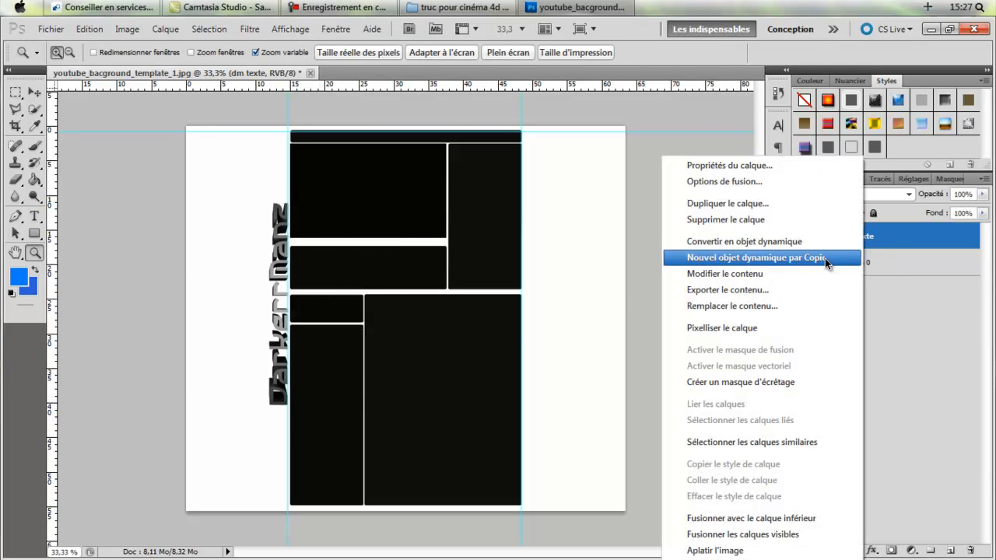
{"action": "left_click", "coordinate": [700, 203]}
{"action": "left_click", "coordinate": [617, 165]}
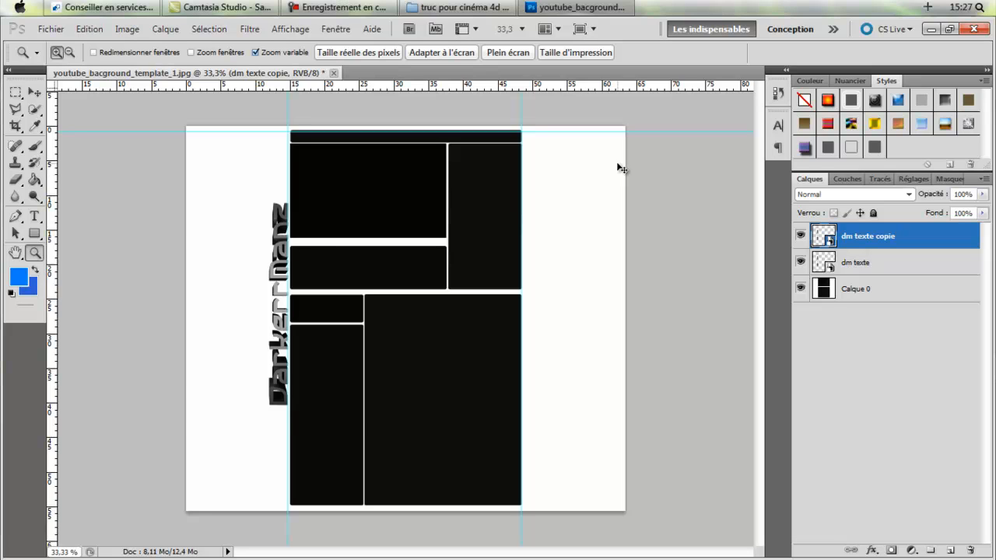
Step: Rotate the duplicated text 180°, position it vertically beside the black panels' right edge, and commit the transform
{"action": "key", "text": "ctrl+t"}
{"action": "left_click_drag", "start_coordinate": [256, 368], "coordinate": [449, 348]}
{"action": "right_click", "coordinate": [424, 341]}
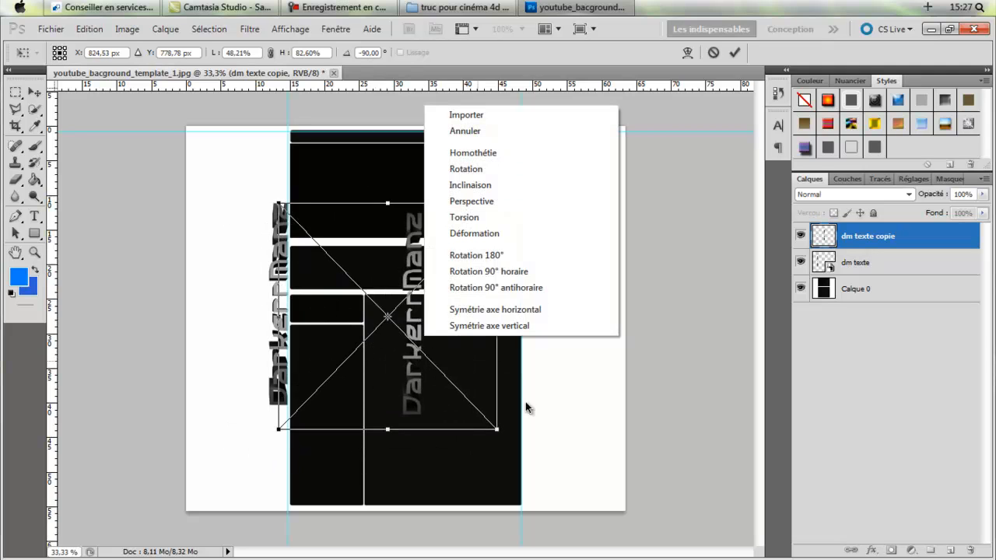
{"action": "left_click", "coordinate": [523, 261]}
{"action": "left_click_drag", "start_coordinate": [455, 350], "coordinate": [618, 334]}
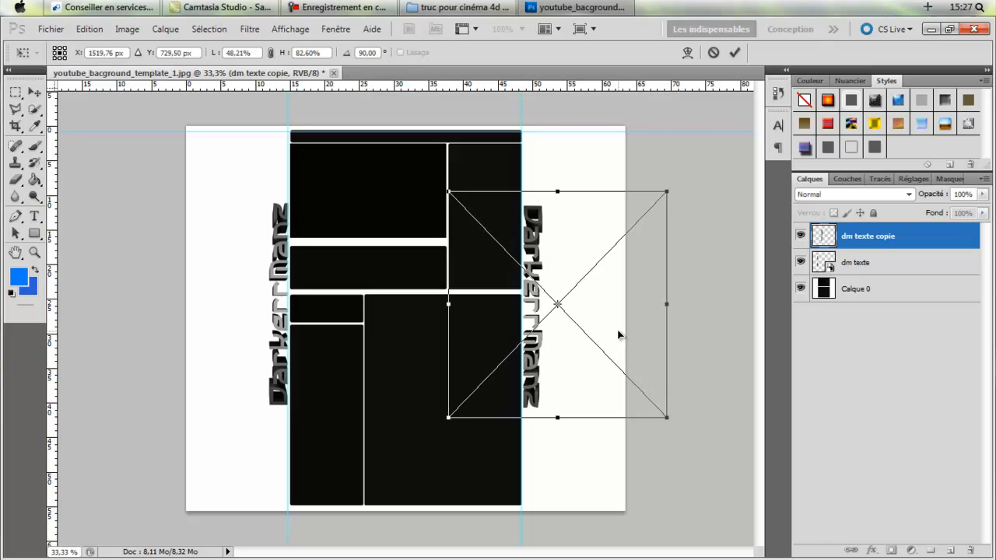
{"action": "left_click", "coordinate": [15, 252]}
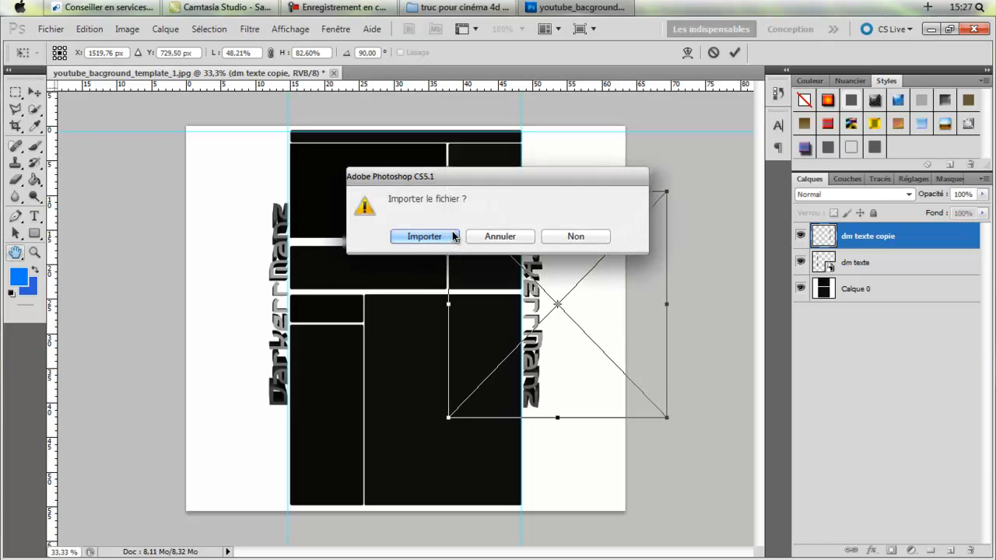
{"action": "left_click", "coordinate": [451, 233]}
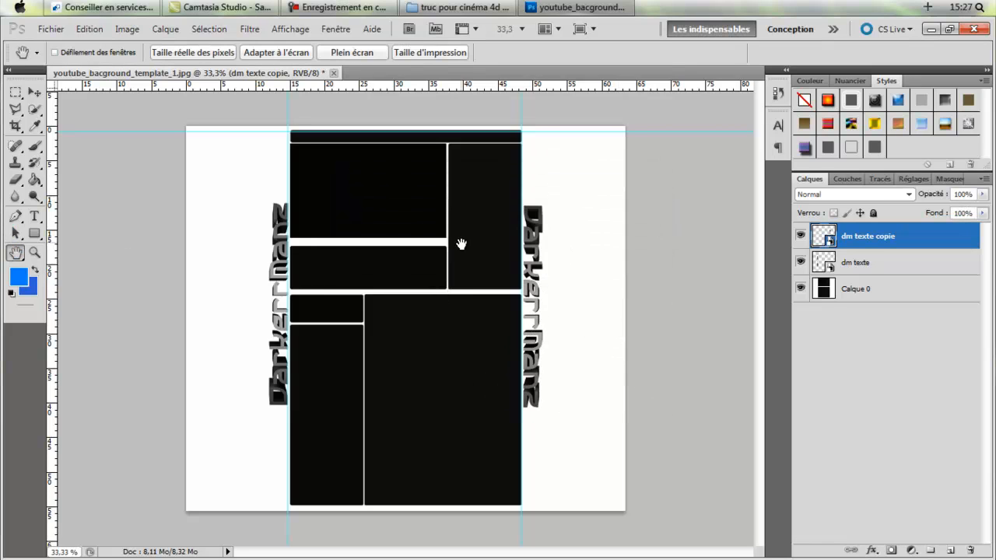
{"action": "double_click", "coordinate": [901, 287]}
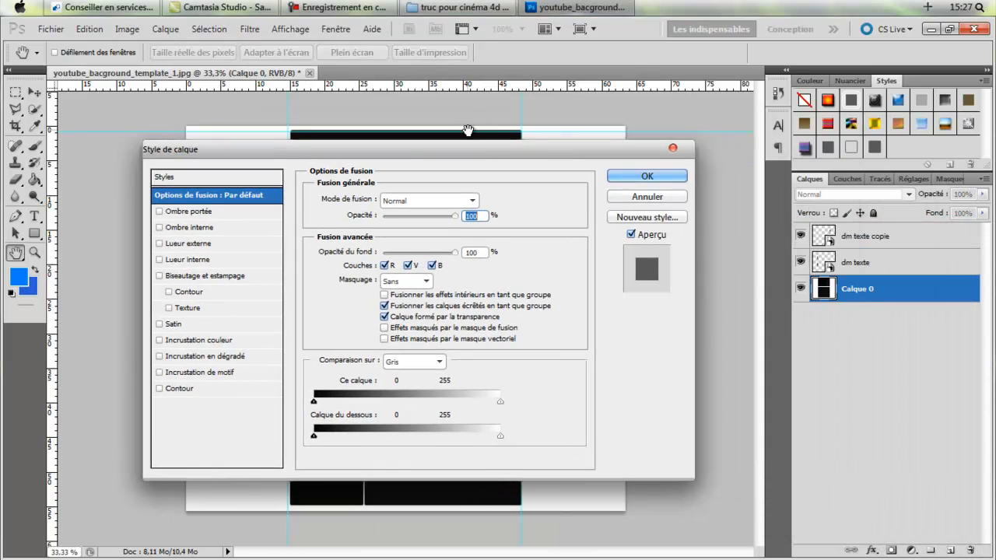
{"action": "left_click", "coordinate": [645, 183]}
{"action": "double_click", "coordinate": [845, 289]}
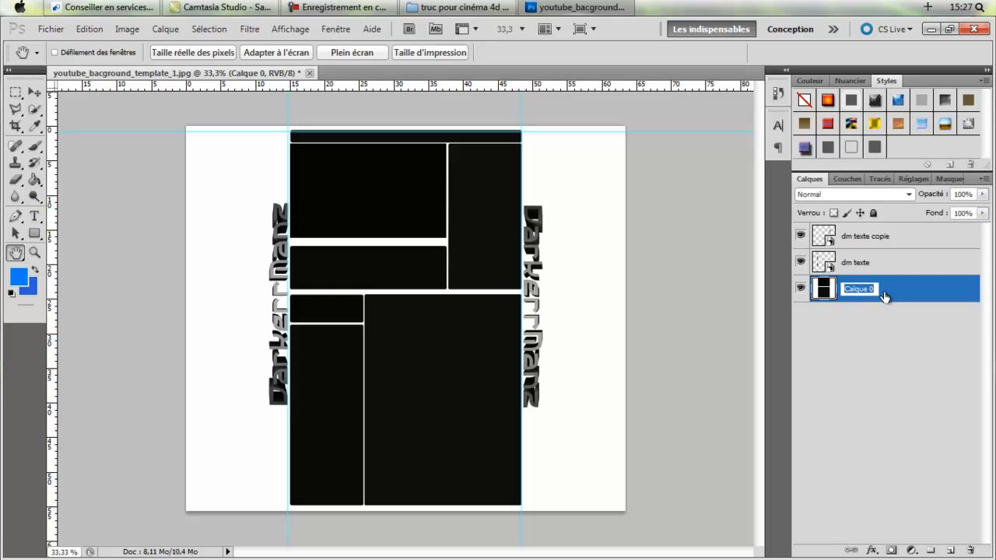
{"action": "left_click", "coordinate": [861, 327]}
Step: Add a linear gradient overlay at 90° to Calque 0, changing the gradient's white stop to black
{"action": "double_click", "coordinate": [907, 290]}
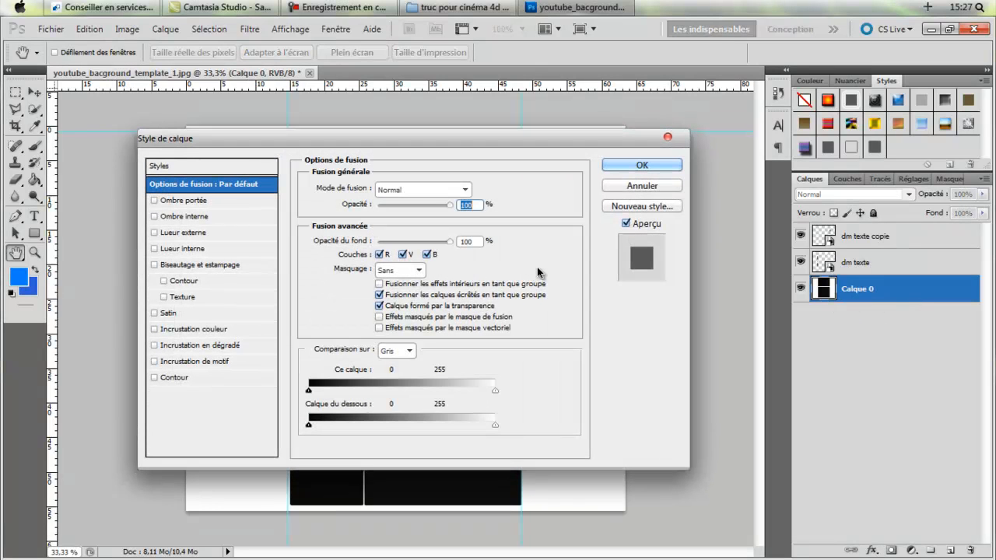
{"action": "left_click", "coordinate": [208, 345]}
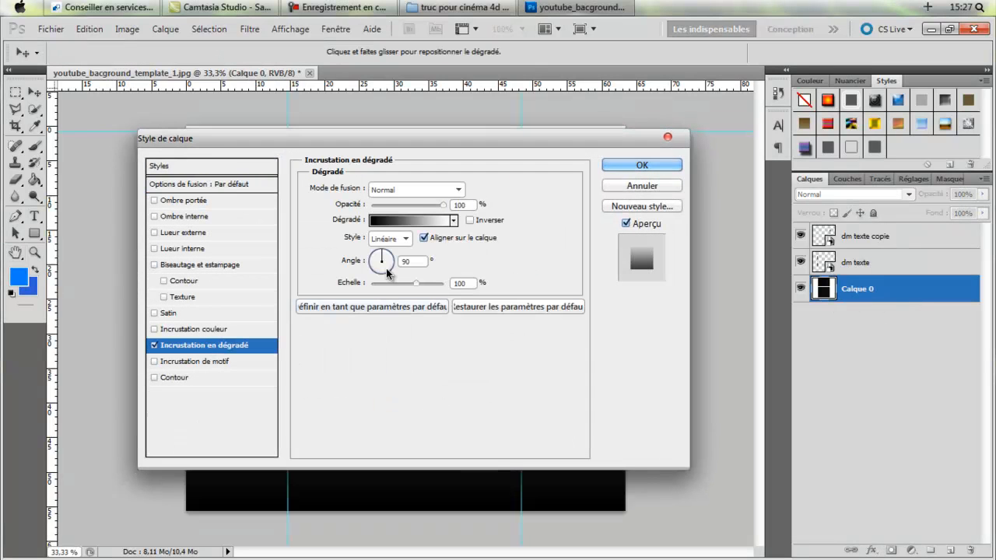
{"action": "left_click", "coordinate": [405, 220]}
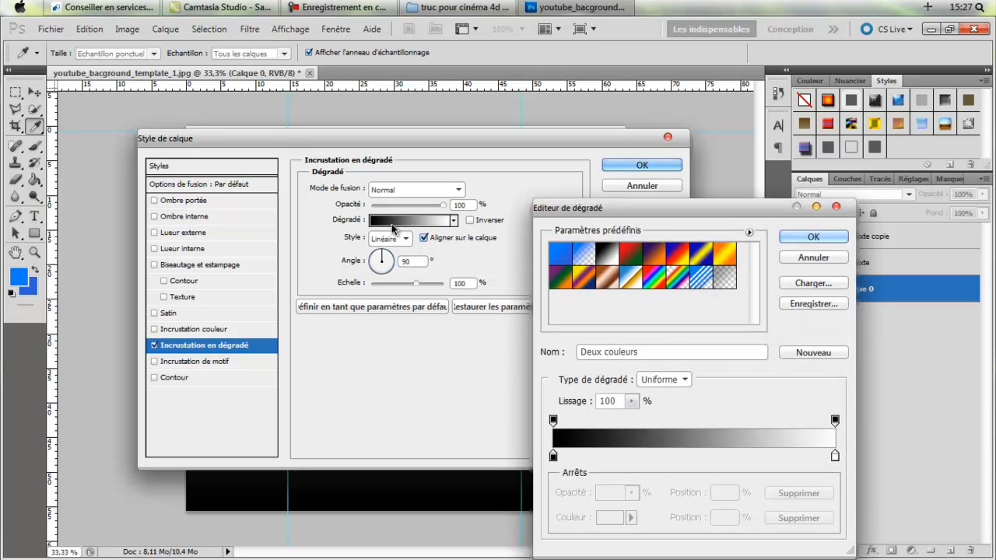
{"action": "double_click", "coordinate": [835, 455]}
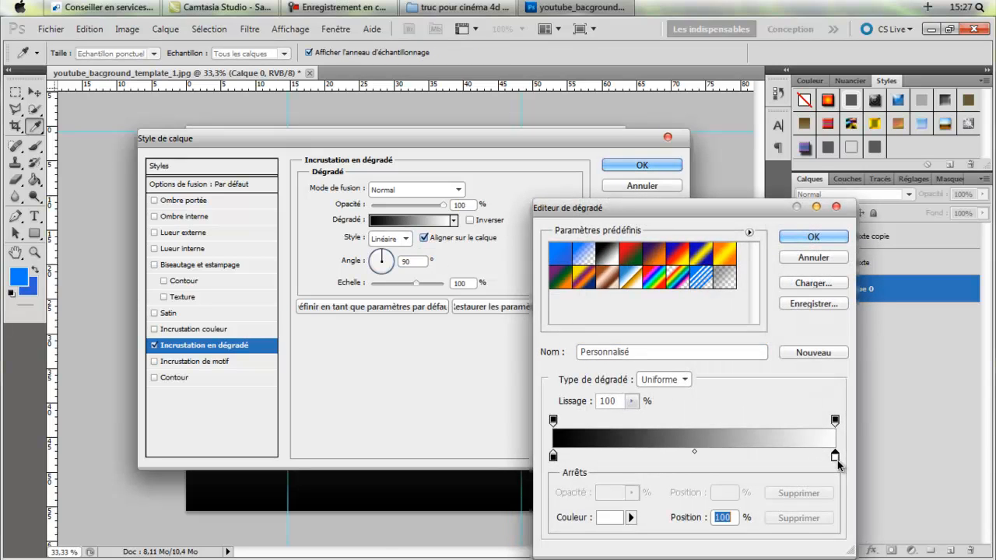
{"action": "left_click_drag", "start_coordinate": [665, 338], "coordinate": [665, 300]}
{"action": "left_click", "coordinate": [379, 520]}
{"action": "left_click_drag", "start_coordinate": [334, 557], "coordinate": [373, 545]}
{"action": "left_click", "coordinate": [697, 331]}
{"action": "left_click", "coordinate": [813, 237]}
{"action": "left_click", "coordinate": [642, 164]}
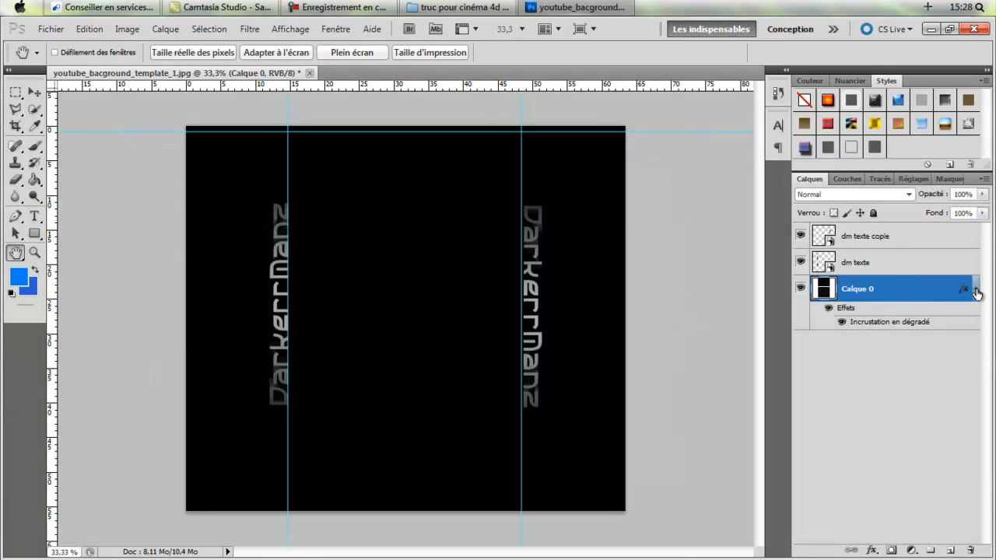
Step: Switch to the file explorer and open the Textures folder inside the design resources folder
{"action": "left_click", "coordinate": [931, 28]}
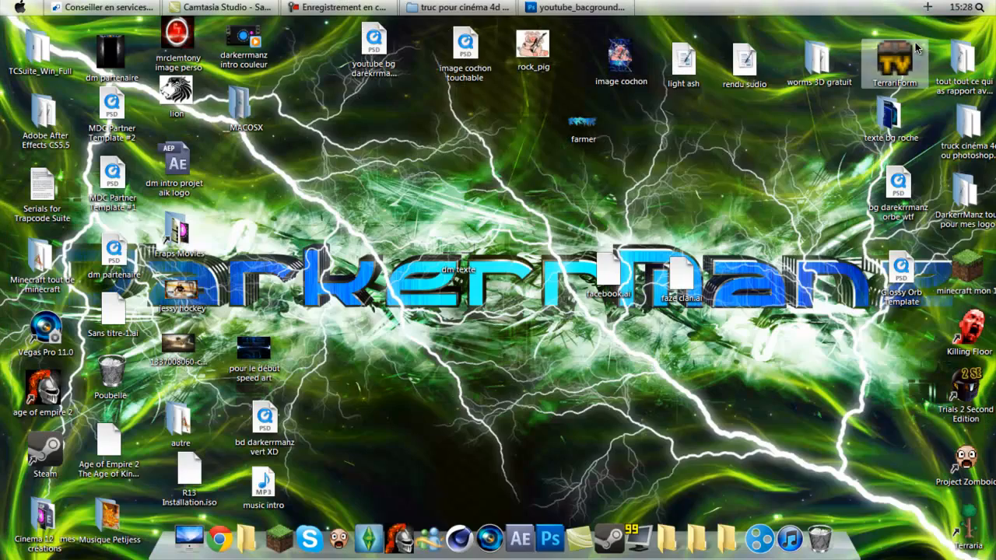
{"action": "double_click", "coordinate": [964, 58]}
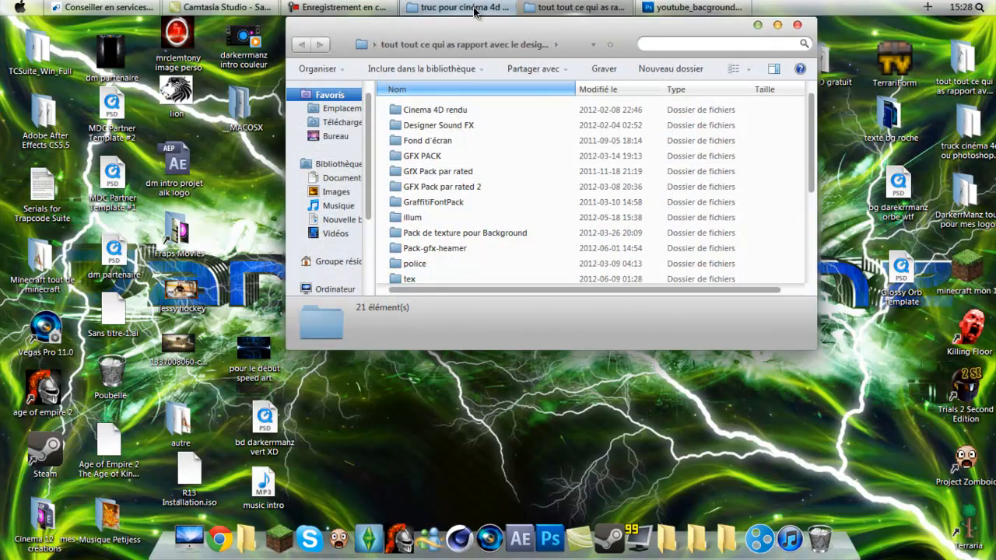
{"action": "left_click", "coordinate": [795, 25]}
{"action": "left_click", "coordinate": [447, 7]}
{"action": "left_click_drag", "start_coordinate": [610, 249], "coordinate": [623, 116]}
{"action": "left_click", "coordinate": [296, 132]}
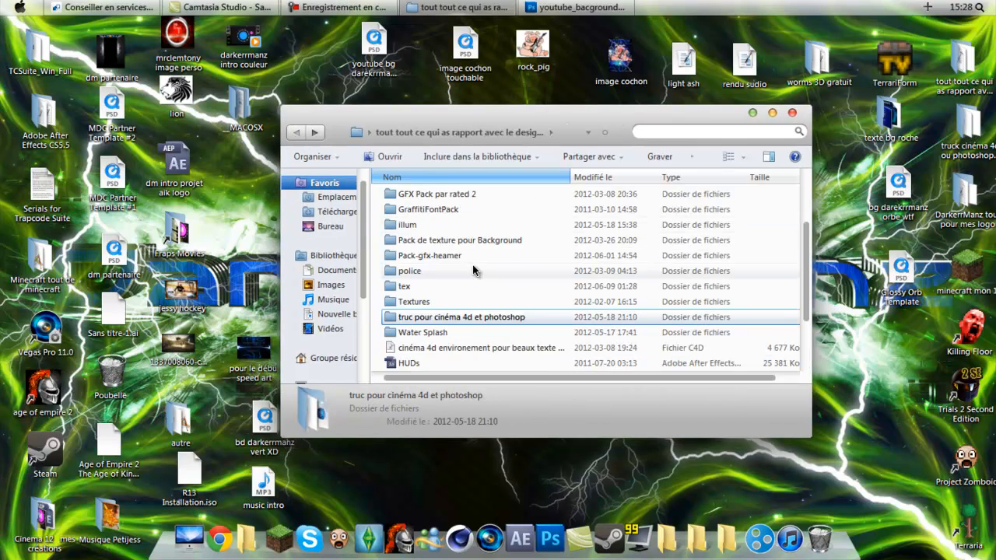
{"action": "scroll", "coordinate": [473, 270], "scroll_direction": "down", "scroll_amount": 1}
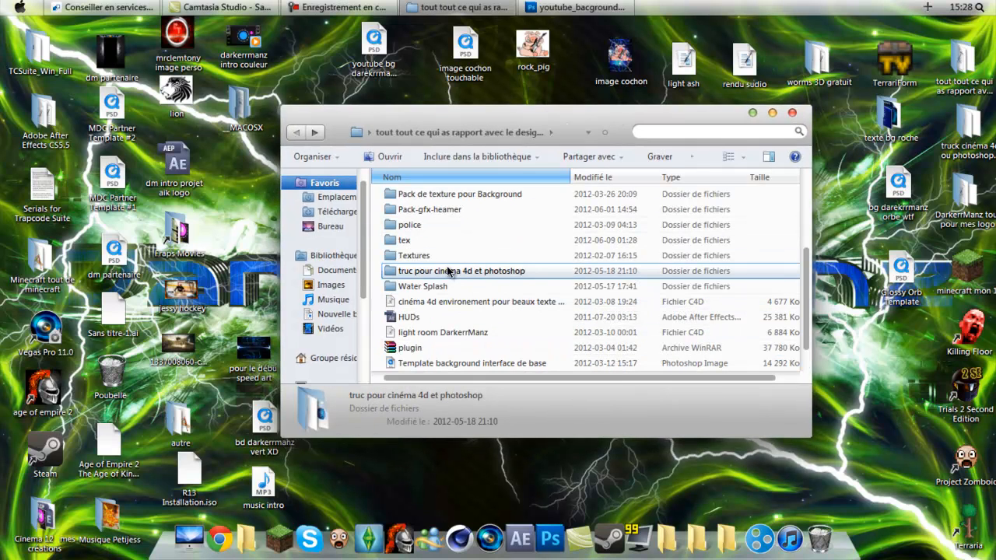
{"action": "double_click", "coordinate": [444, 256]}
Step: Place the Carbon. texture image from the Textures folder into the Photoshop document
{"action": "scroll", "coordinate": [504, 268], "scroll_direction": "down", "scroll_amount": 10}
{"action": "scroll", "coordinate": [502, 268], "scroll_direction": "up", "scroll_amount": 3}
{"action": "left_click_drag", "start_coordinate": [669, 214], "coordinate": [574, 285]}
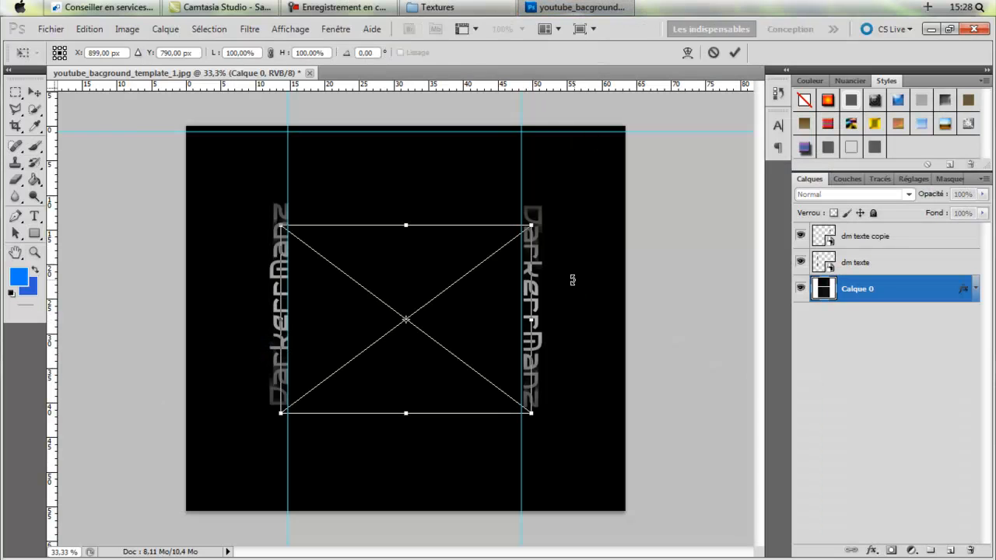
Step: Scale the Carbon. texture to about 176% width and 205% height so it covers the whole canvas, and commit the placement
{"action": "left_click_drag", "start_coordinate": [531, 225], "coordinate": [629, 127]}
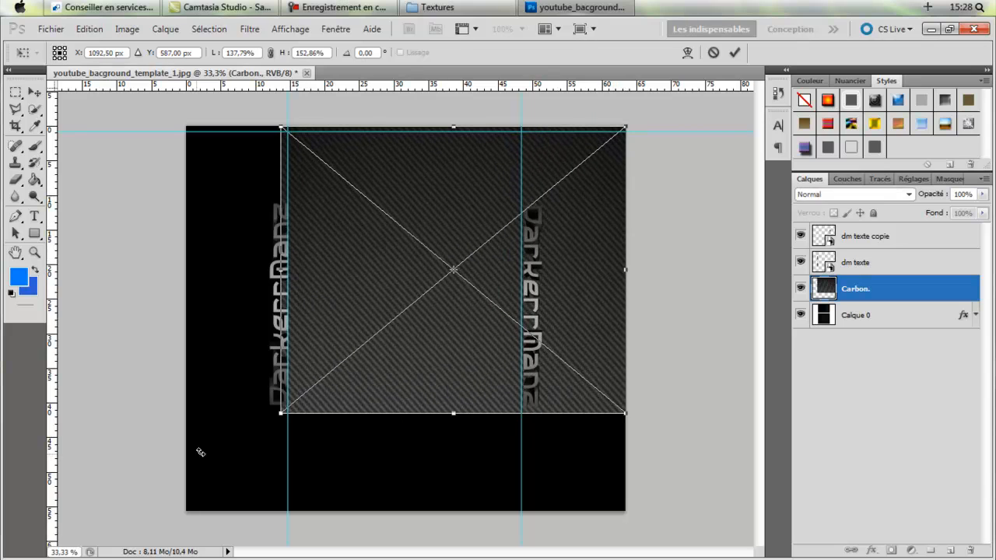
{"action": "left_click_drag", "start_coordinate": [273, 417], "coordinate": [189, 510]}
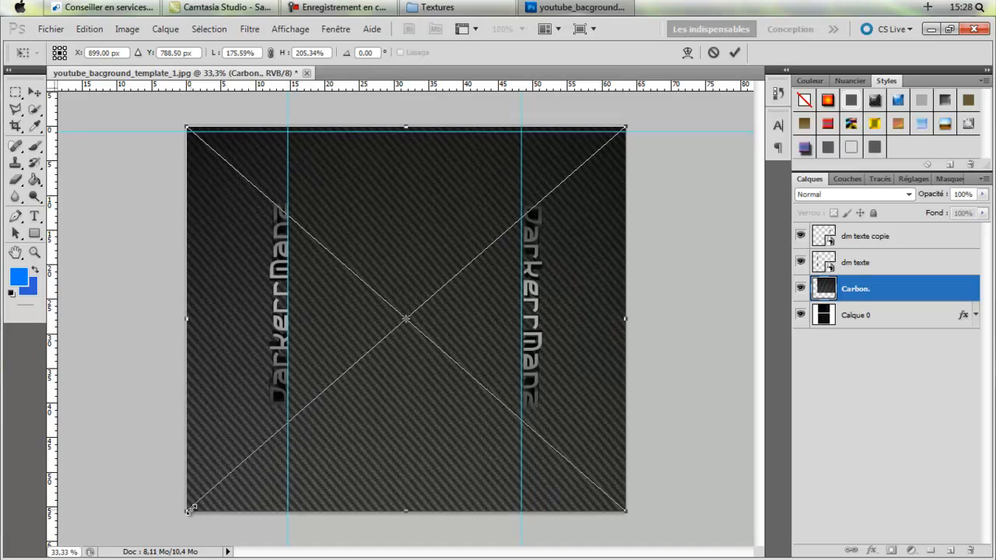
{"action": "left_click", "coordinate": [16, 252]}
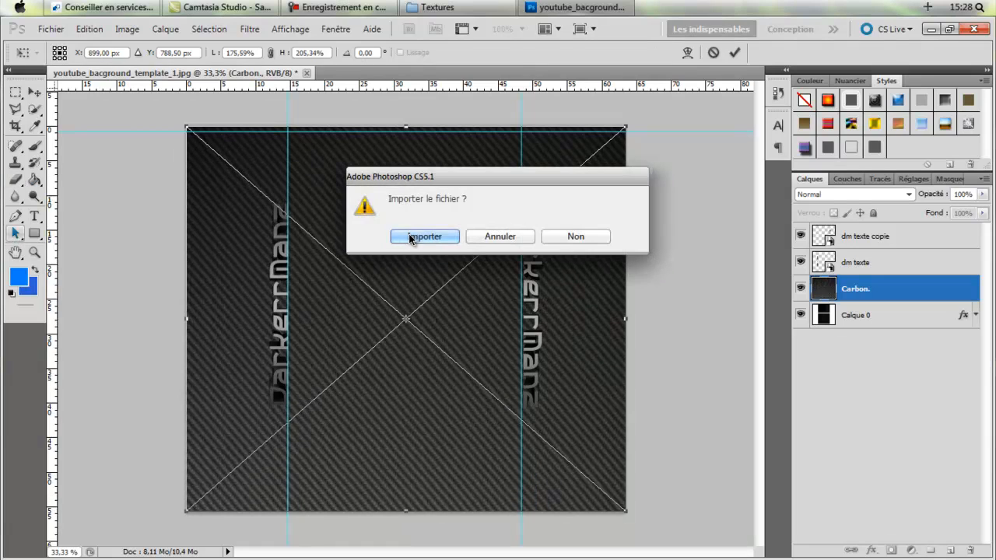
{"action": "left_click", "coordinate": [423, 237]}
{"action": "left_click", "coordinate": [16, 253]}
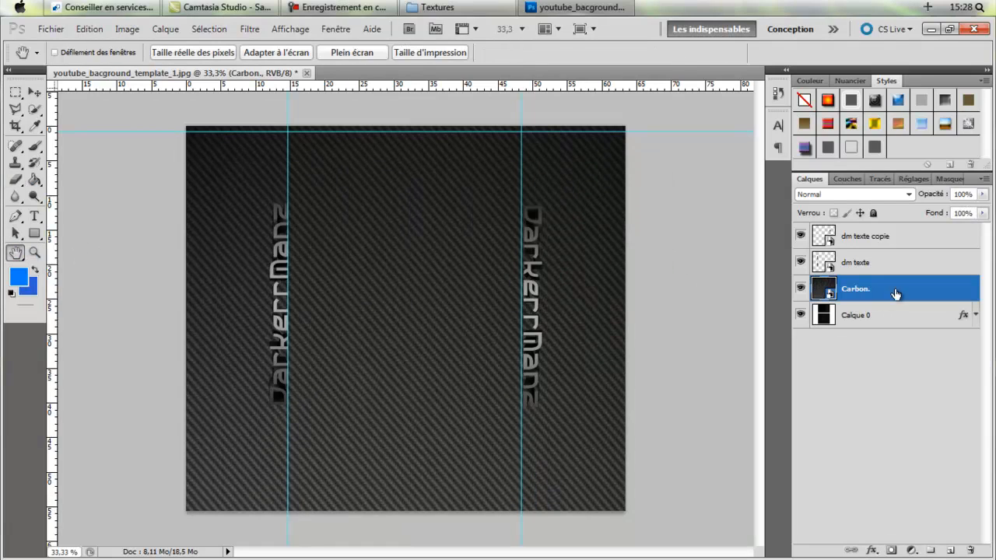
Step: Set the Carbon. layer's blending mode to Incrustation
{"action": "left_click", "coordinate": [865, 194]}
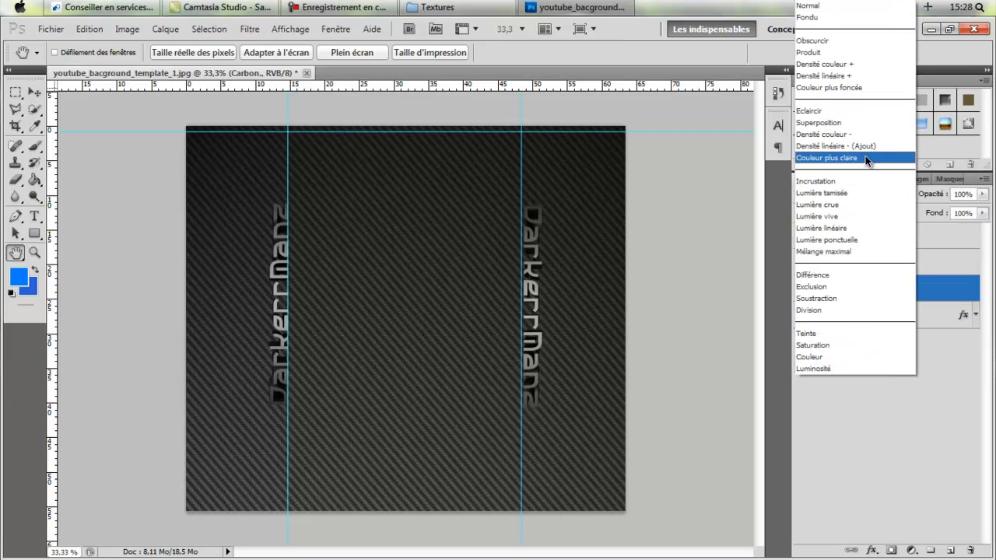
{"action": "left_click", "coordinate": [932, 203]}
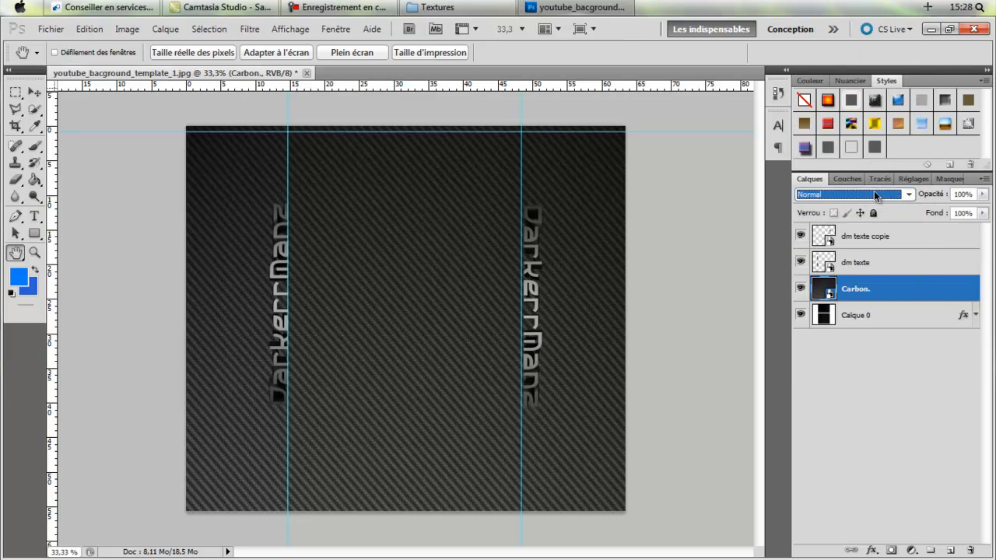
{"action": "left_click", "coordinate": [870, 191]}
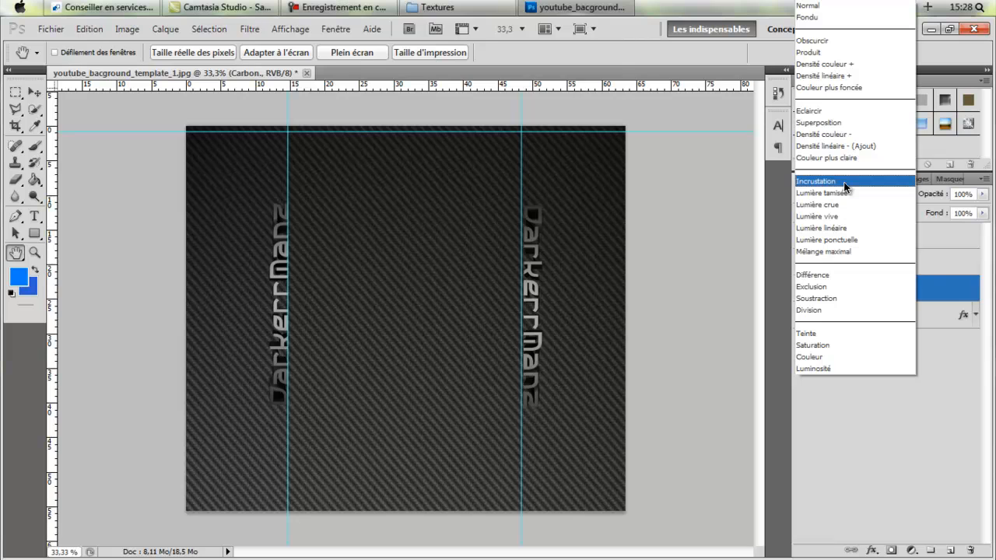
{"action": "left_click", "coordinate": [845, 185]}
Step: Reduce the opacity of Calque 0's gradient overlay to about 66%
{"action": "left_click", "coordinate": [913, 322]}
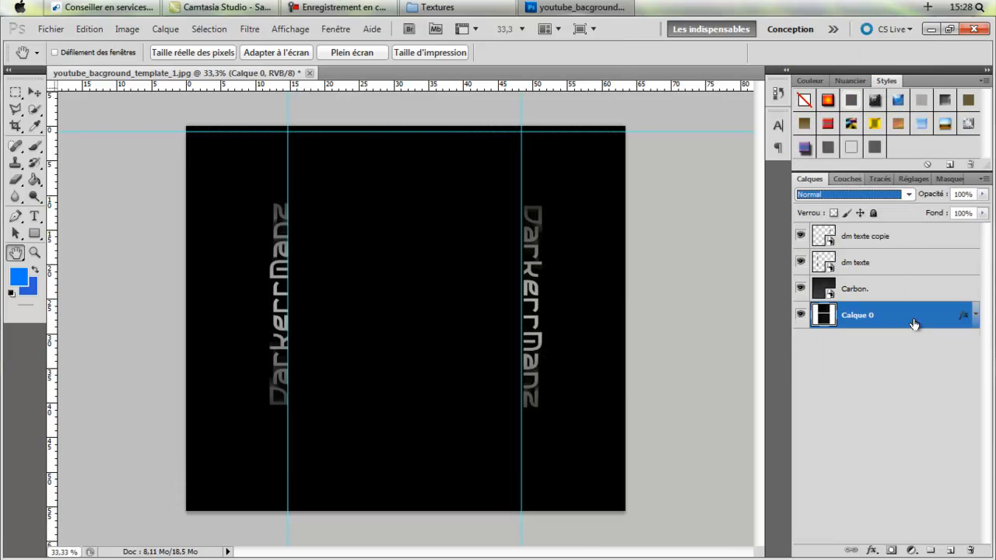
{"action": "double_click", "coordinate": [913, 323]}
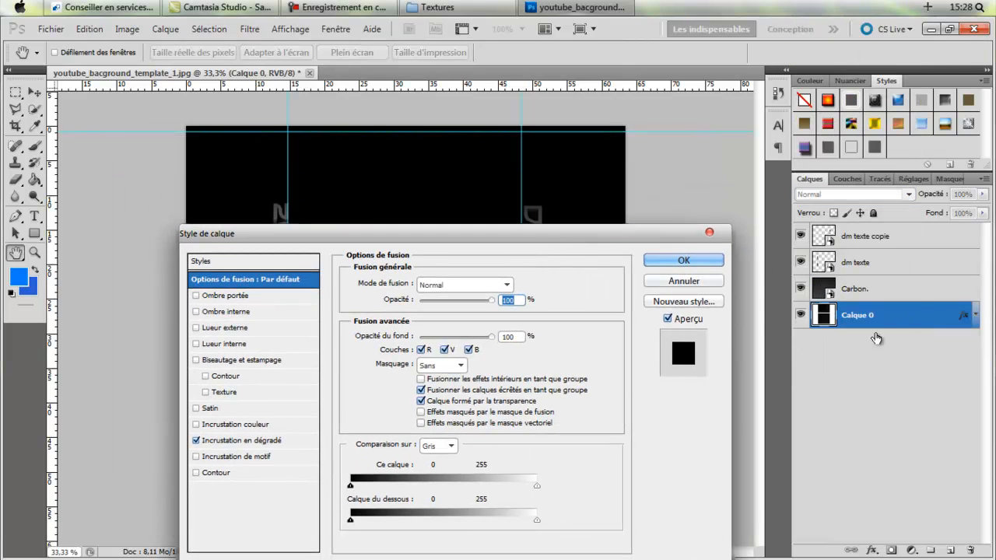
{"action": "left_click_drag", "start_coordinate": [543, 240], "coordinate": [732, 229]}
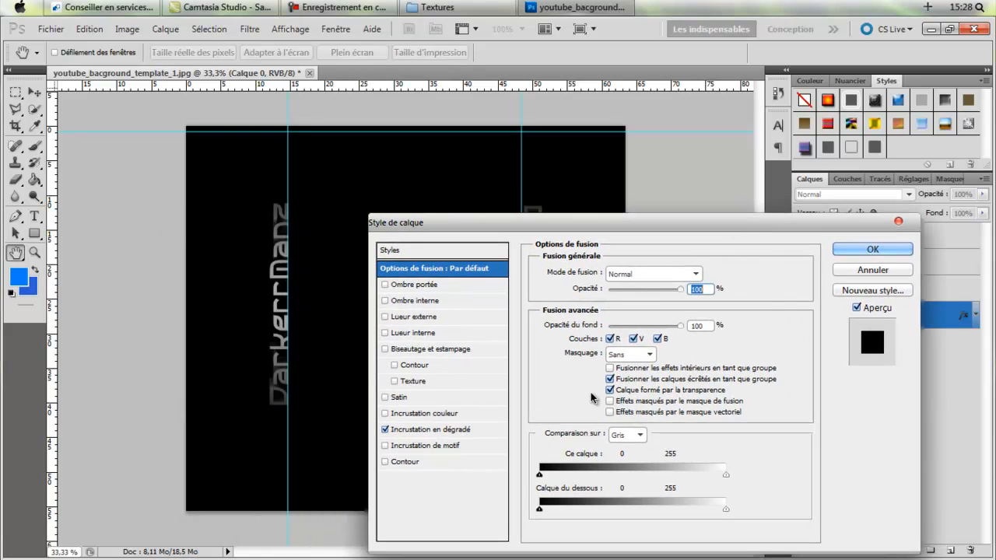
{"action": "left_click", "coordinate": [453, 428]}
{"action": "left_click_drag", "start_coordinate": [679, 288], "coordinate": [652, 296]}
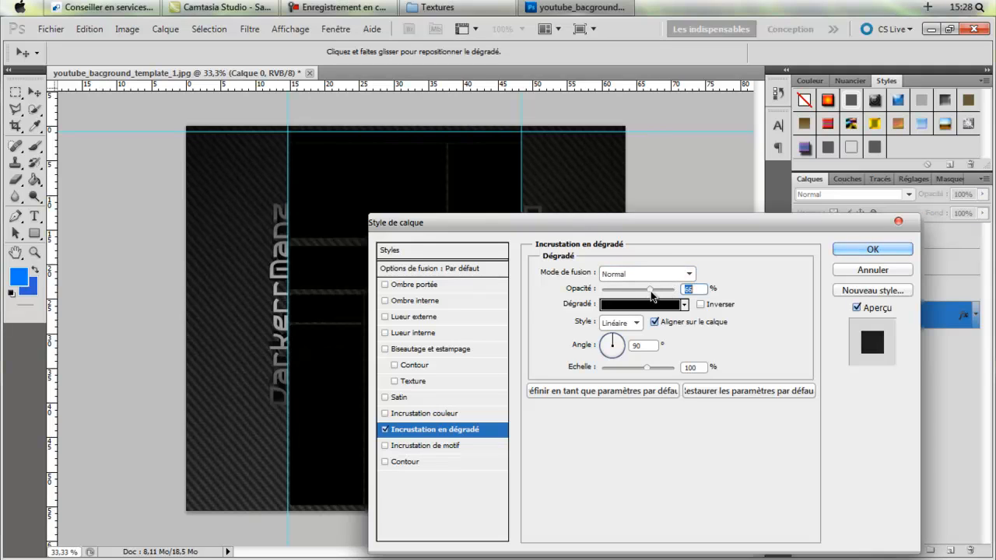
{"action": "left_click", "coordinate": [852, 248]}
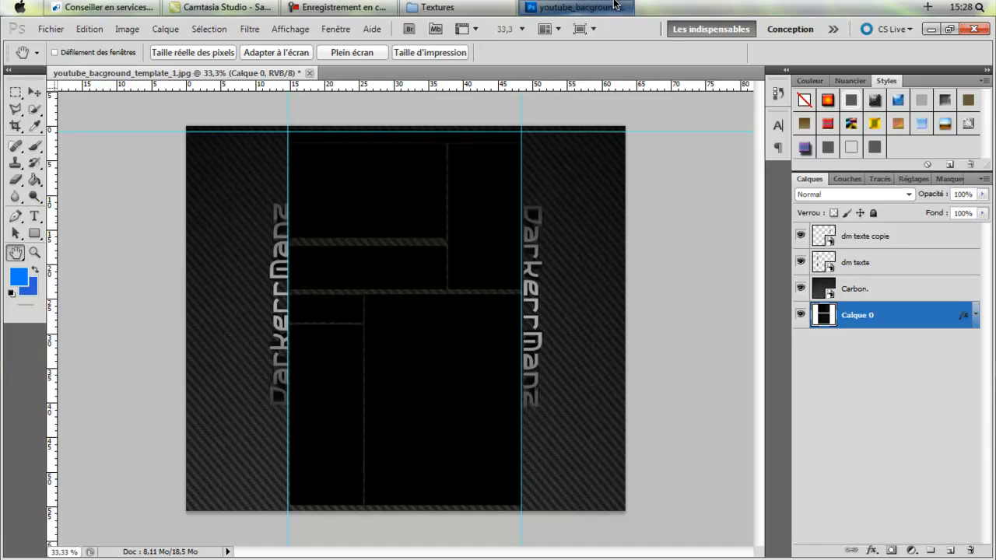
Step: Look through the Divers, Brush and Abstract Renders folders of Pack-gfx-heamer for a suitable effect image
{"action": "mouse_move", "coordinate": [612, 6]}
{"action": "left_click", "coordinate": [481, 5]}
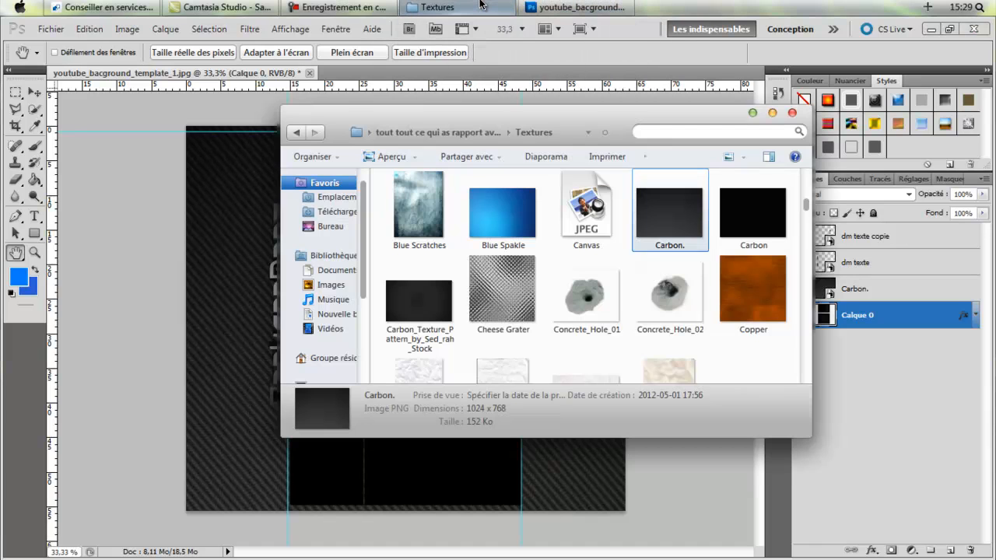
{"action": "left_click", "coordinate": [294, 132]}
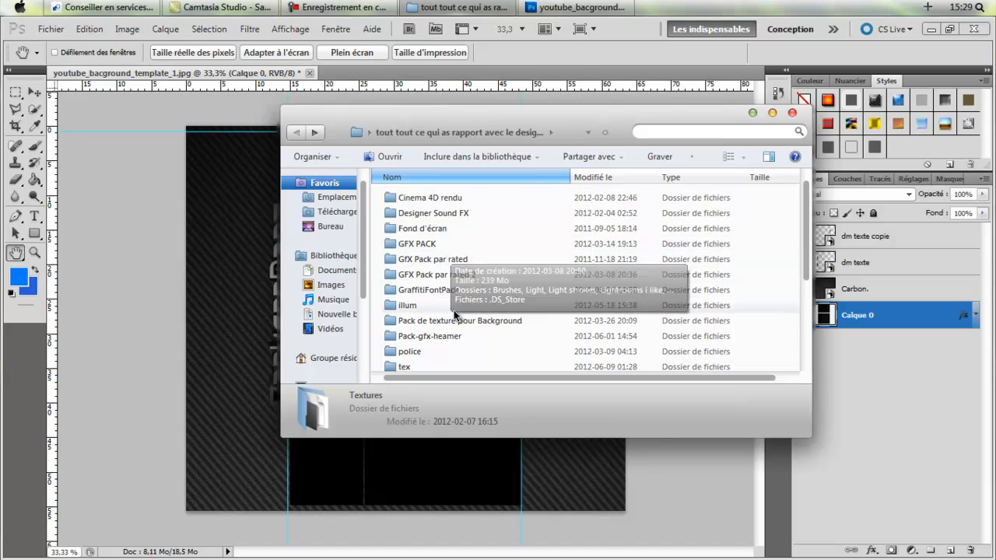
{"action": "double_click", "coordinate": [459, 336]}
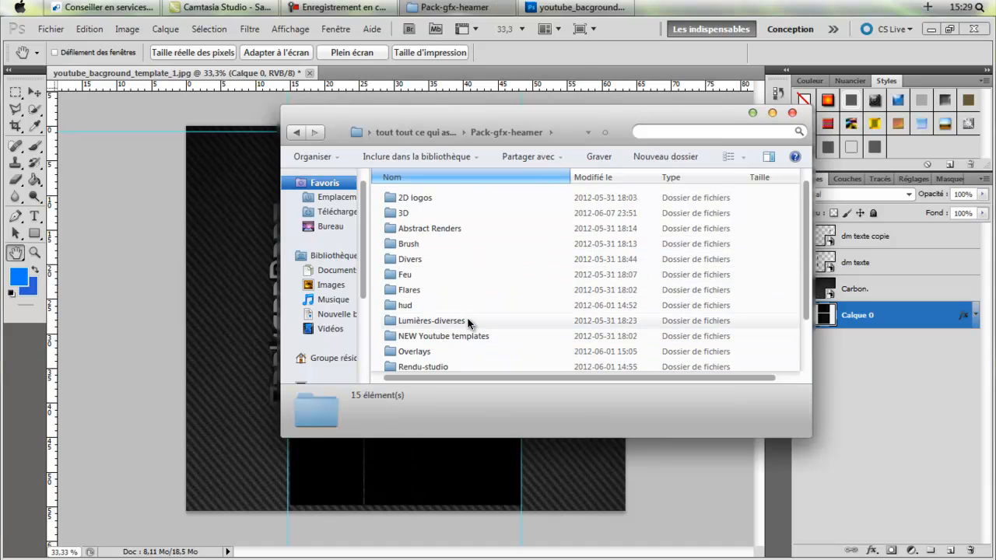
{"action": "double_click", "coordinate": [415, 260]}
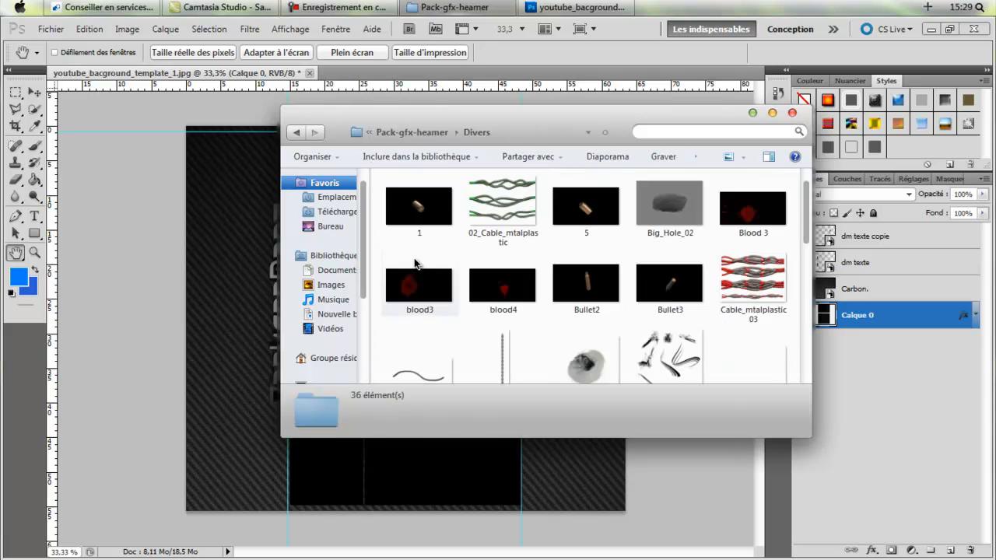
{"action": "key", "text": "BackSpace"}
{"action": "double_click", "coordinate": [412, 245]}
{"action": "key", "text": "BackSpace"}
{"action": "double_click", "coordinate": [451, 228]}
{"action": "scroll", "coordinate": [506, 233], "scroll_direction": "down", "scroll_amount": 5}
{"action": "key", "text": "BackSpace"}
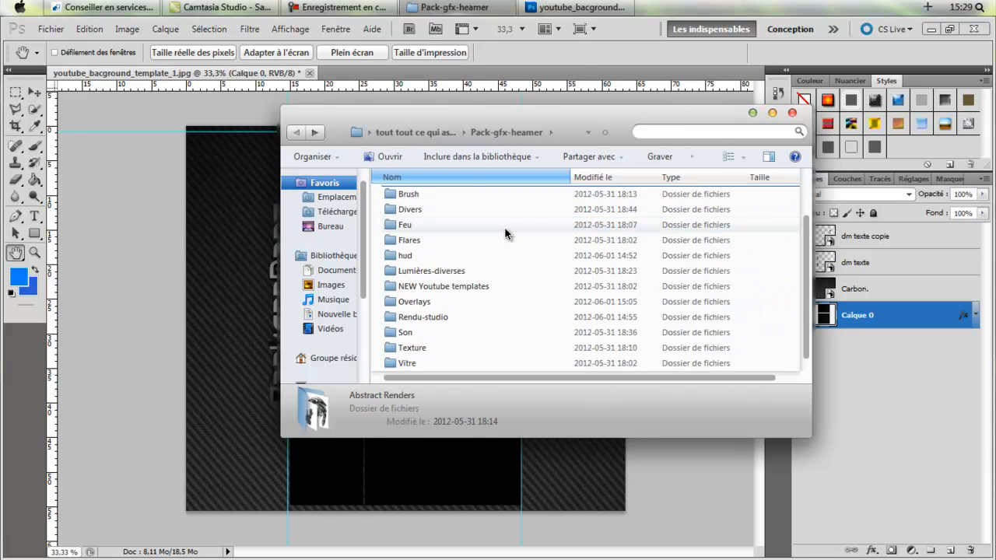
Step: Place the I_see_the_light_by_Jaaku_Monkey image from the GFX PACK Effects folder into the Photoshop document and commit the import
{"action": "key", "text": "BackSpace"}
{"action": "double_click", "coordinate": [444, 247]}
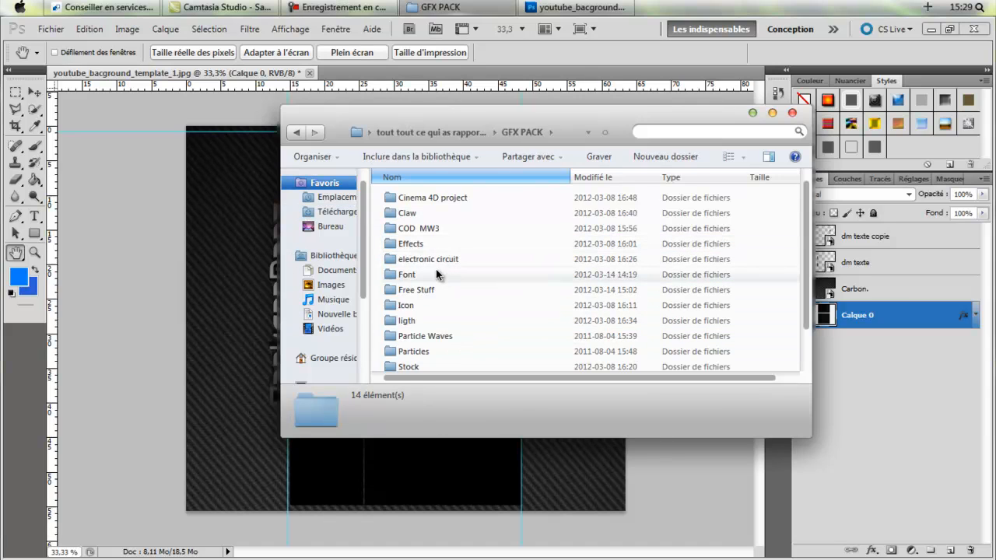
{"action": "double_click", "coordinate": [401, 245]}
{"action": "scroll", "coordinate": [599, 259], "scroll_direction": "down", "scroll_amount": 10}
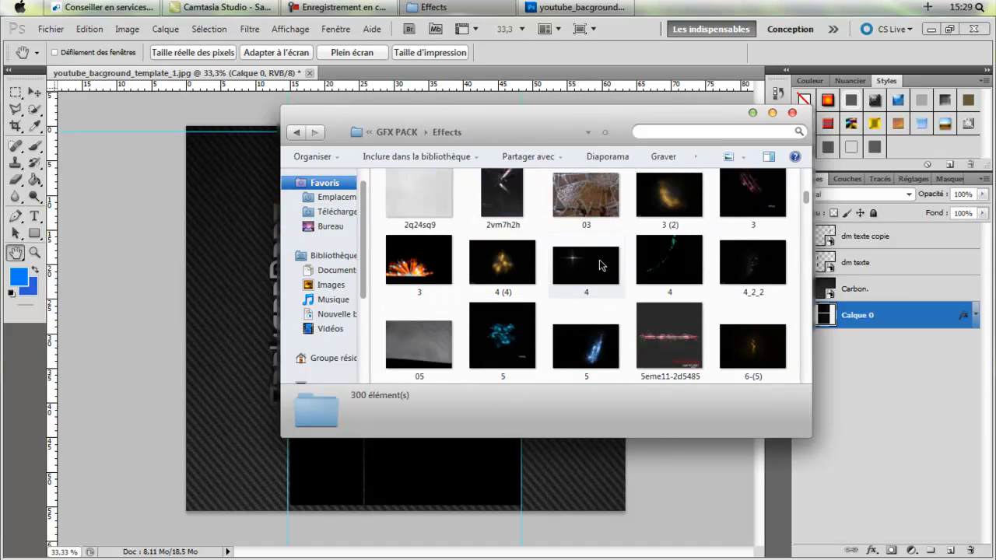
{"action": "scroll", "coordinate": [599, 265], "scroll_direction": "down", "scroll_amount": 15}
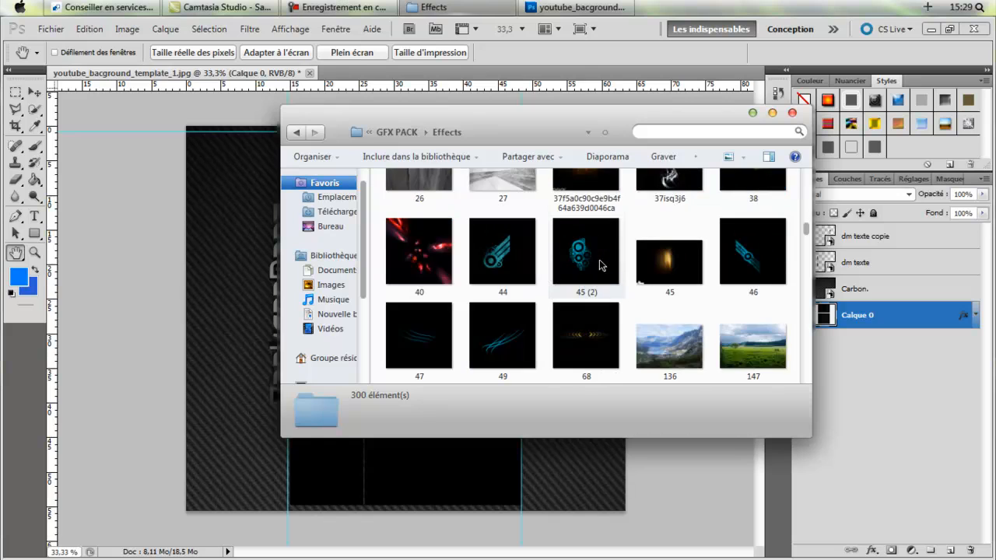
{"action": "scroll", "coordinate": [599, 259], "scroll_direction": "down", "scroll_amount": 6}
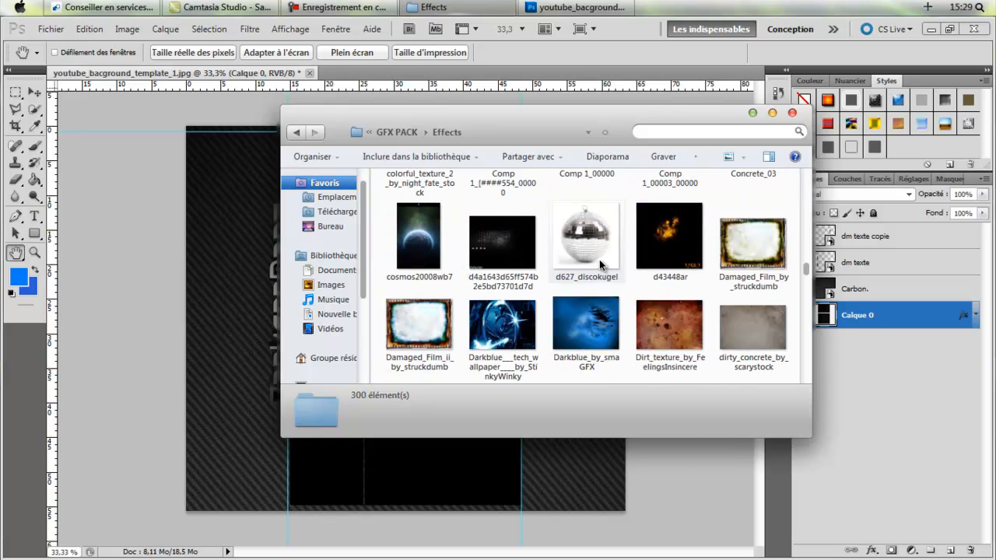
{"action": "scroll", "coordinate": [599, 259], "scroll_direction": "down", "scroll_amount": 5}
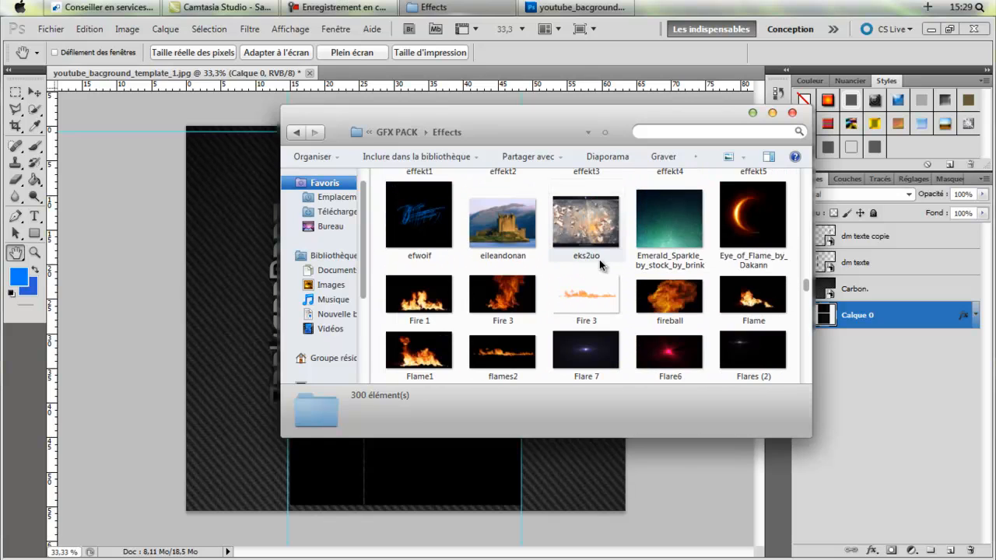
{"action": "scroll", "coordinate": [599, 259], "scroll_direction": "down", "scroll_amount": 6}
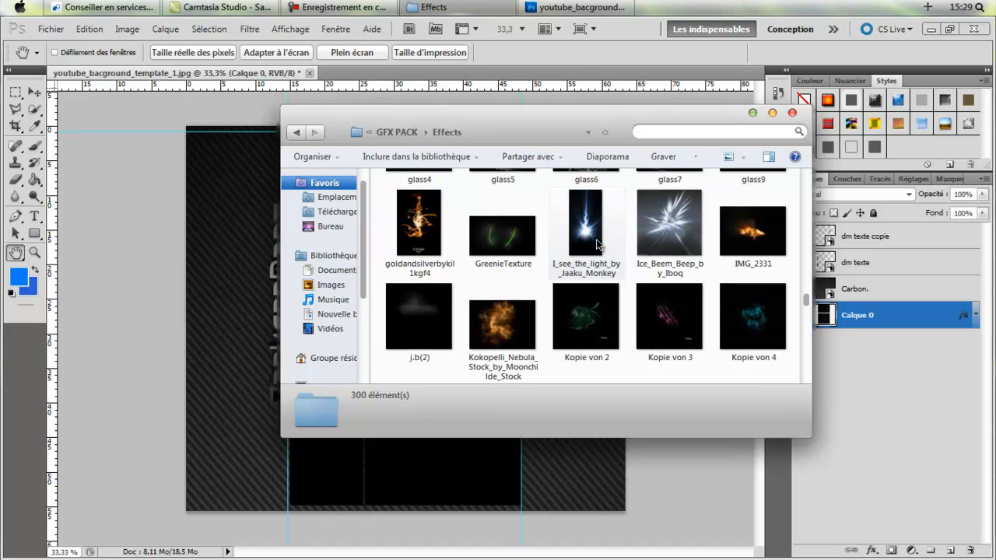
{"action": "left_click_drag", "start_coordinate": [598, 244], "coordinate": [193, 305]}
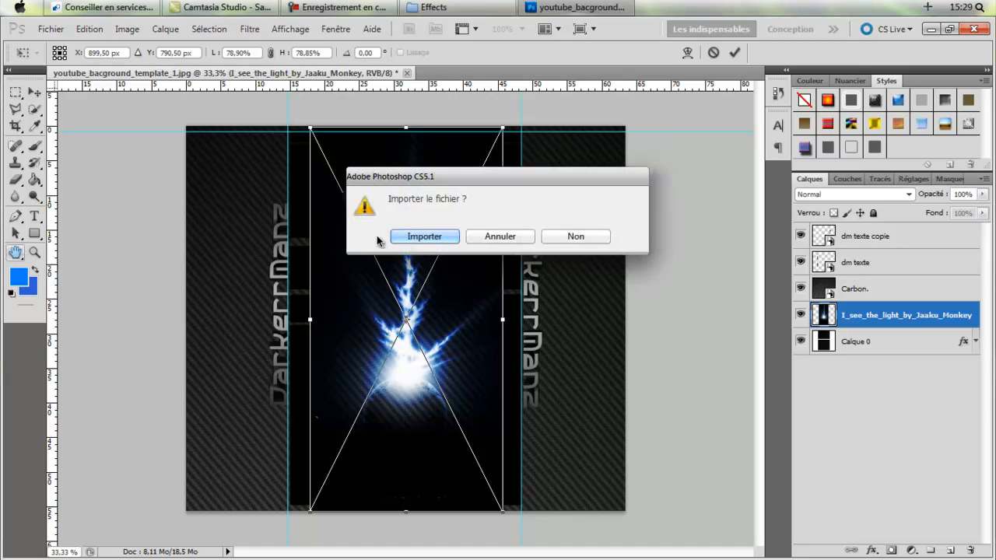
{"action": "left_click", "coordinate": [426, 236]}
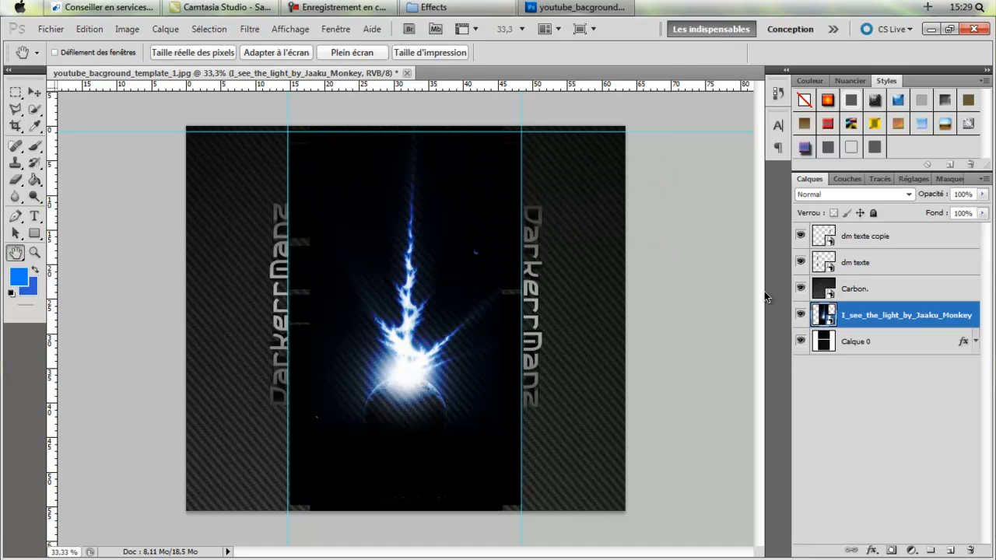
Step: Set the I_see_the_light_by_Jaaku_Monkey layer's blending mode to Superposition and move the layer to the top of the stack
{"action": "left_click", "coordinate": [865, 193]}
{"action": "left_click", "coordinate": [836, 158]}
{"action": "left_click", "coordinate": [834, 198]}
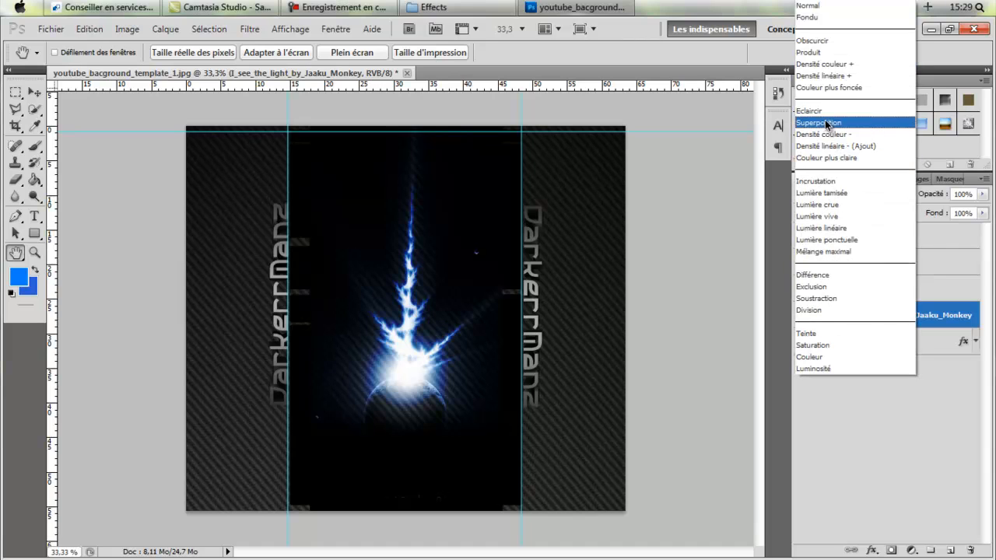
{"action": "left_click", "coordinate": [828, 123]}
{"action": "left_click_drag", "start_coordinate": [856, 315], "coordinate": [898, 234]}
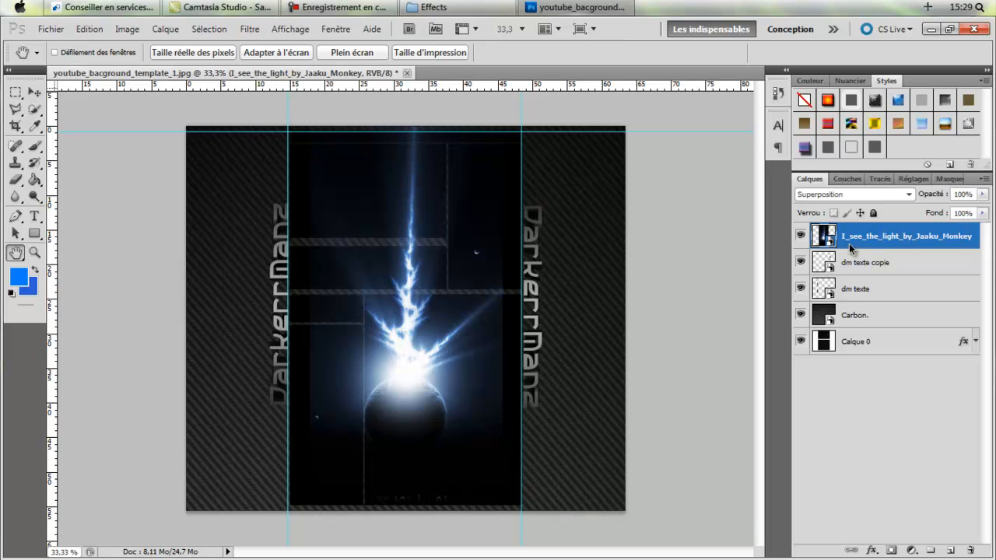
Step: Rasterize the I_see_the_light_by_Jaaku_Monkey layer so that it can be erased
{"action": "left_click", "coordinate": [16, 182]}
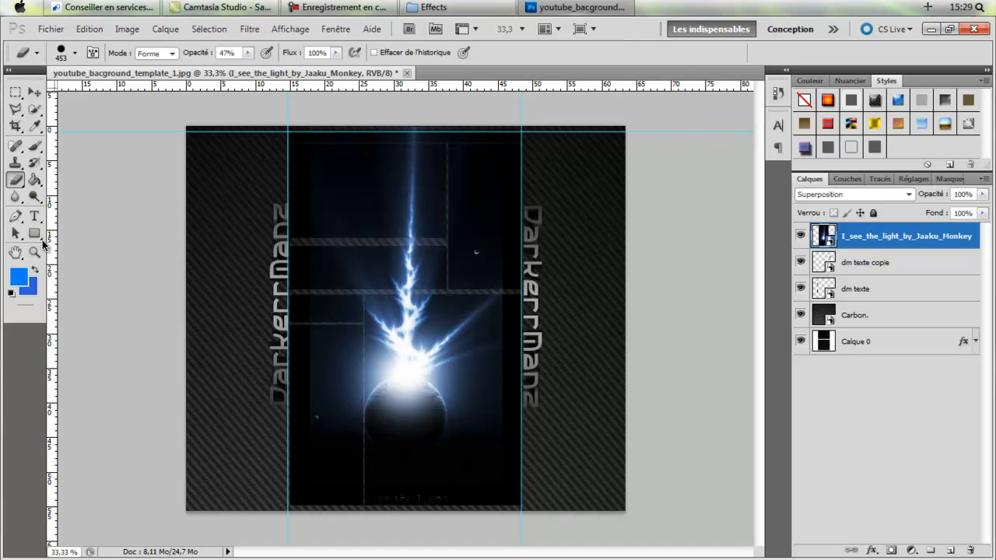
{"action": "right_click", "coordinate": [897, 240]}
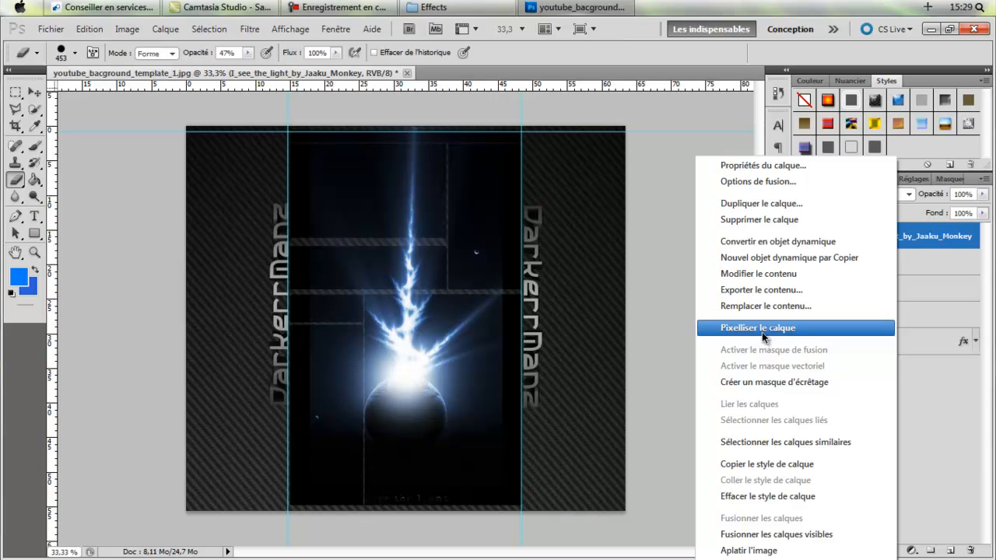
{"action": "left_click", "coordinate": [762, 329]}
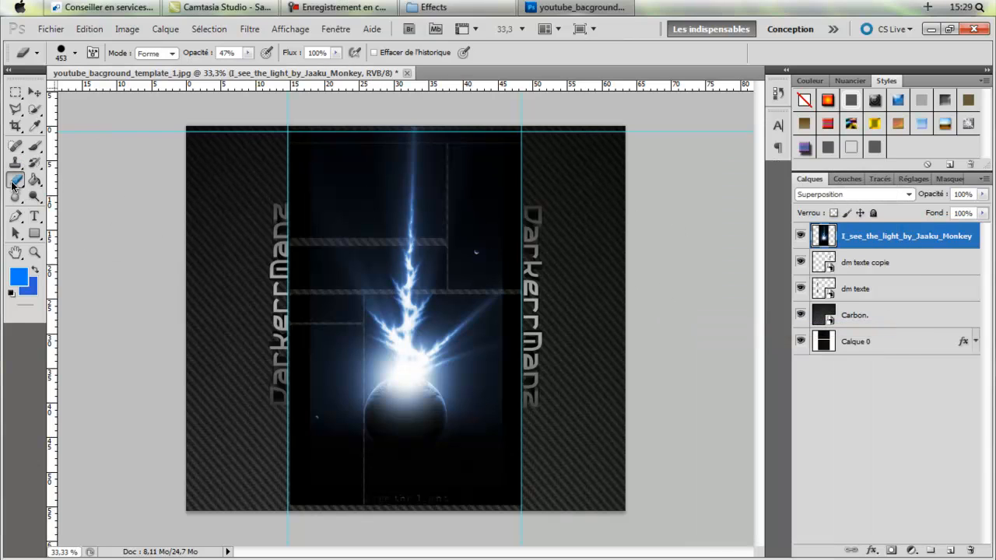
Step: Lower the 453 px Eraser's hardness and erase the planet below the lightning and the image's side edges
{"action": "left_click", "coordinate": [65, 55]}
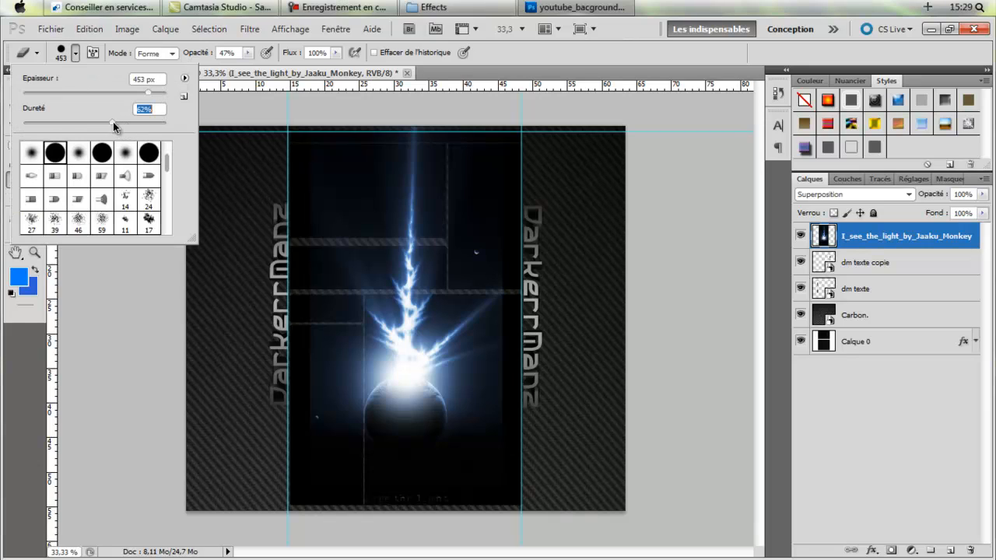
{"action": "left_click_drag", "start_coordinate": [60, 123], "coordinate": [53, 121]}
{"action": "left_click", "coordinate": [675, 163]}
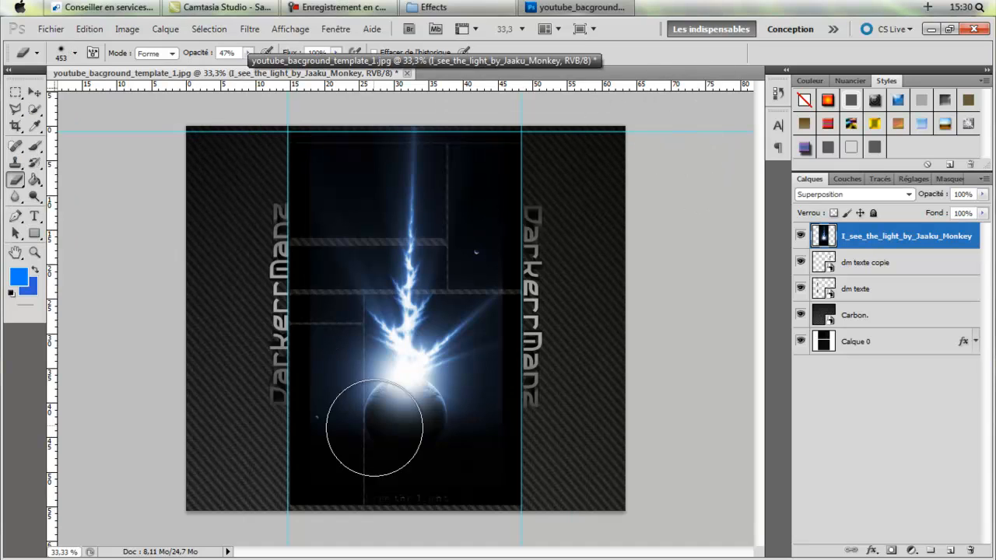
{"action": "mouse_move", "coordinate": [480, 471]}
{"action": "left_mouse_down"}
{"action": "mouse_move", "coordinate": [392, 425]}
{"action": "mouse_move", "coordinate": [409, 428]}
{"action": "mouse_move", "coordinate": [399, 499]}
{"action": "mouse_move", "coordinate": [426, 470]}
{"action": "mouse_move", "coordinate": [404, 425]}
{"action": "mouse_move", "coordinate": [395, 485]}
{"action": "mouse_move", "coordinate": [415, 467]}
{"action": "mouse_move", "coordinate": [402, 430]}
{"action": "mouse_move", "coordinate": [329, 415]}
{"action": "mouse_move", "coordinate": [291, 377]}
{"action": "mouse_move", "coordinate": [366, 447]}
{"action": "mouse_move", "coordinate": [281, 373]}
{"action": "mouse_move", "coordinate": [392, 439]}
{"action": "mouse_move", "coordinate": [317, 364]}
{"action": "mouse_move", "coordinate": [357, 439]}
{"action": "mouse_move", "coordinate": [273, 360]}
{"action": "mouse_move", "coordinate": [378, 443]}
{"action": "mouse_move", "coordinate": [562, 376]}
{"action": "mouse_move", "coordinate": [449, 432]}
{"action": "mouse_move", "coordinate": [557, 401]}
{"action": "mouse_move", "coordinate": [498, 344]}
{"action": "left_mouse_up"}
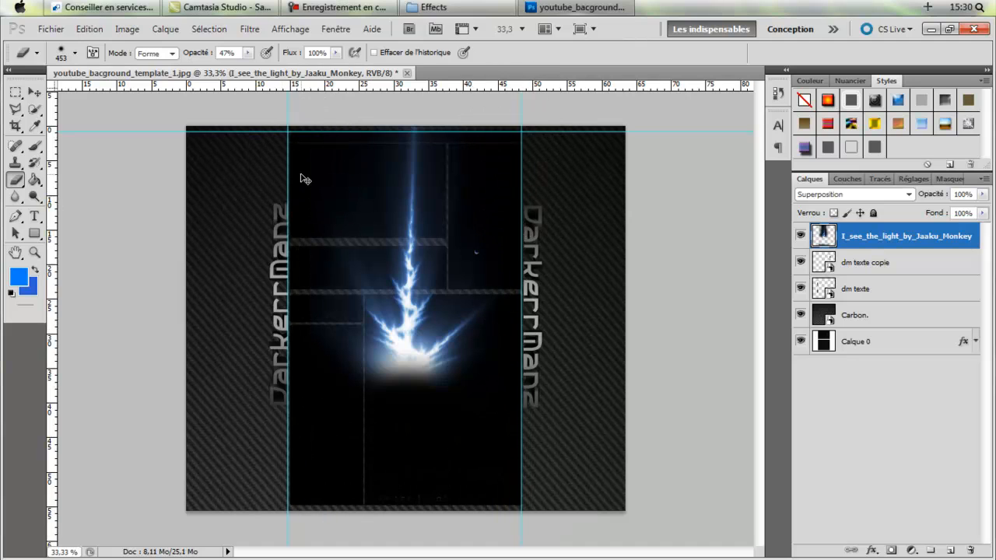
Step: Move the lightning lower in the central panels, apply the move and soften its cut-off top edge with the Eraser
{"action": "key", "text": "ctrl+t"}
{"action": "left_click_drag", "start_coordinate": [458, 219], "coordinate": [459, 295]}
{"action": "left_click", "coordinate": [15, 251]}
{"action": "left_click", "coordinate": [418, 235]}
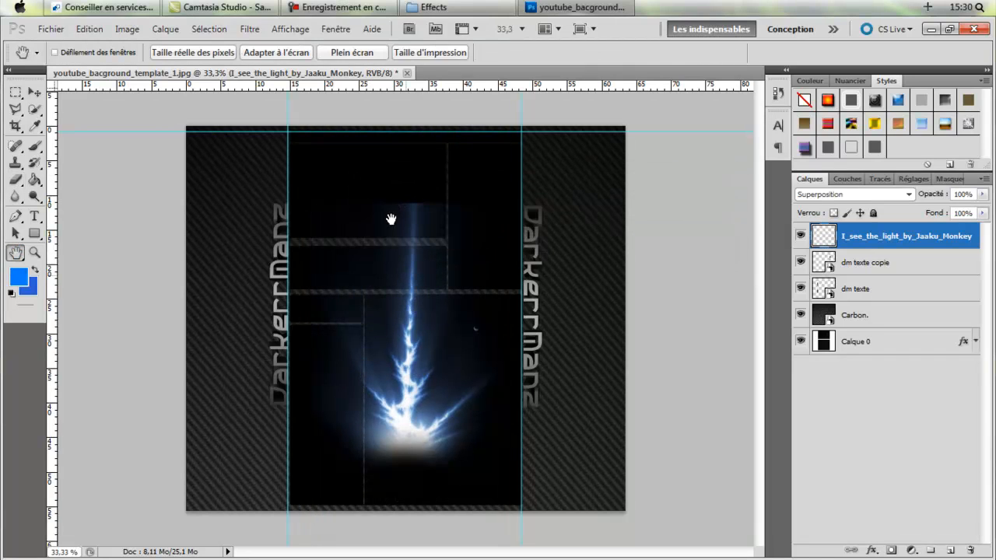
{"action": "left_click", "coordinate": [16, 179]}
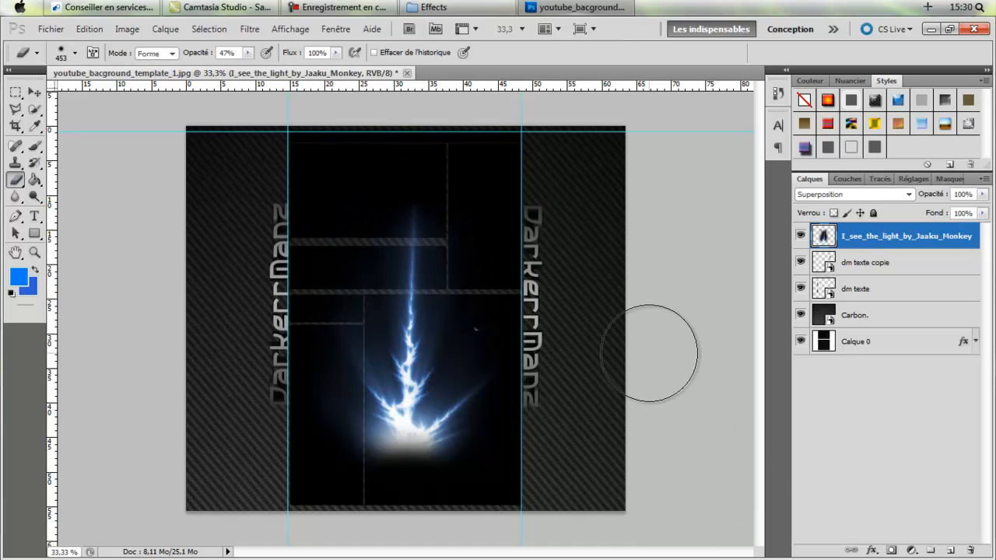
Step: Move the lightning onto the left DarkerrManz text at about X 378.5 px and Y 540.5 px, and apply the move
{"action": "key", "text": "ctrl+t"}
{"action": "left_click_drag", "start_coordinate": [406, 391], "coordinate": [278, 282]}
{"action": "left_click", "coordinate": [14, 251]}
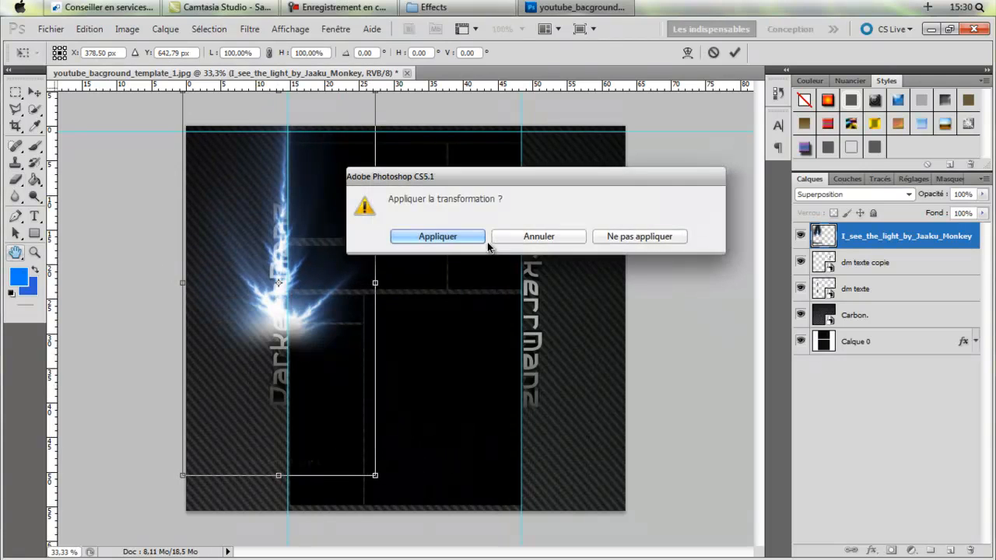
{"action": "left_click", "coordinate": [412, 233]}
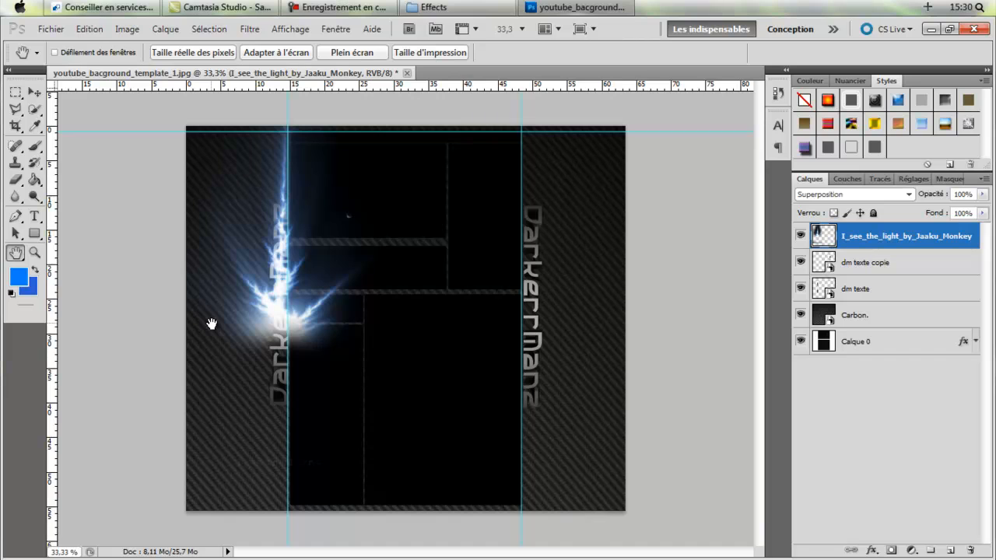
{"action": "key", "text": "ctrl+t"}
{"action": "left_click_drag", "start_coordinate": [280, 295], "coordinate": [277, 271]}
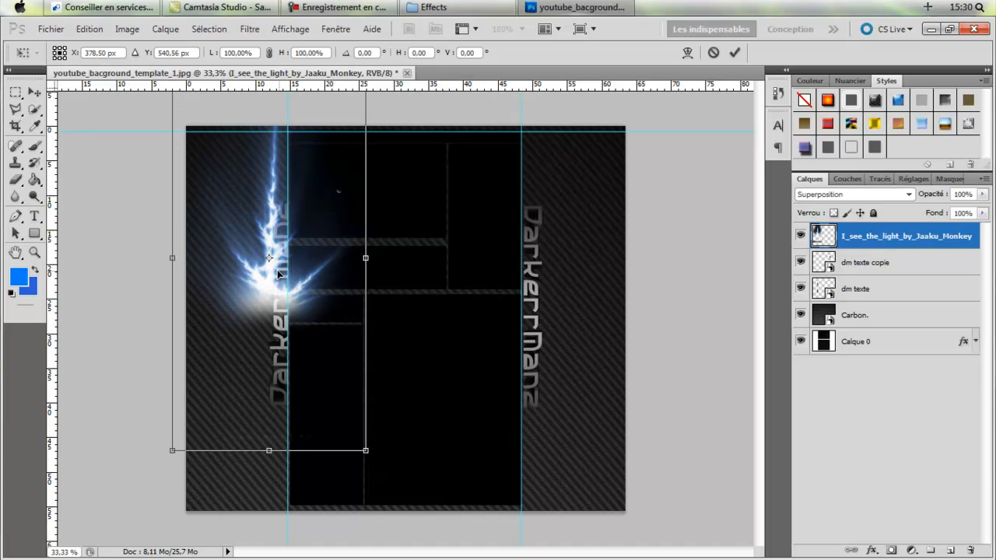
{"action": "key", "text": "ctrl+z"}
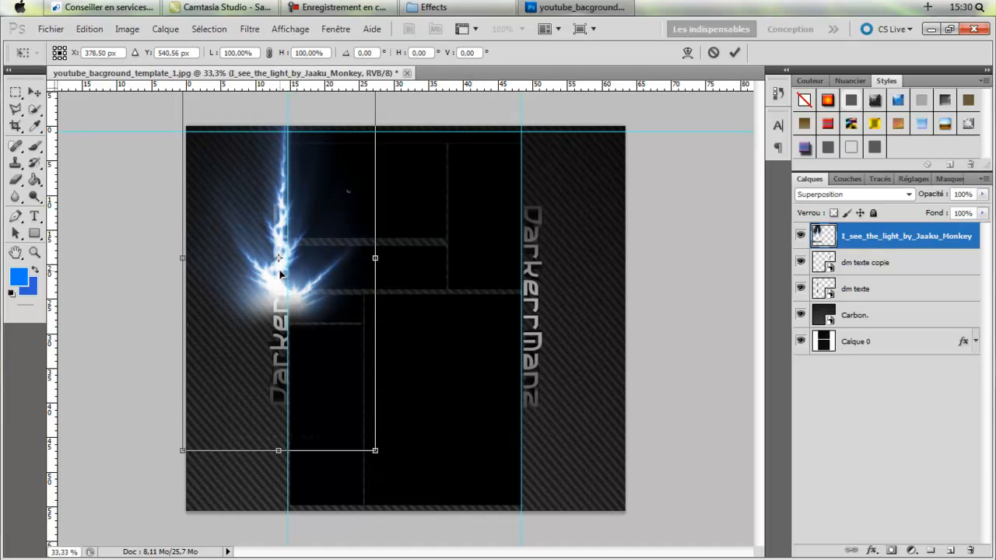
{"action": "left_click", "coordinate": [14, 254]}
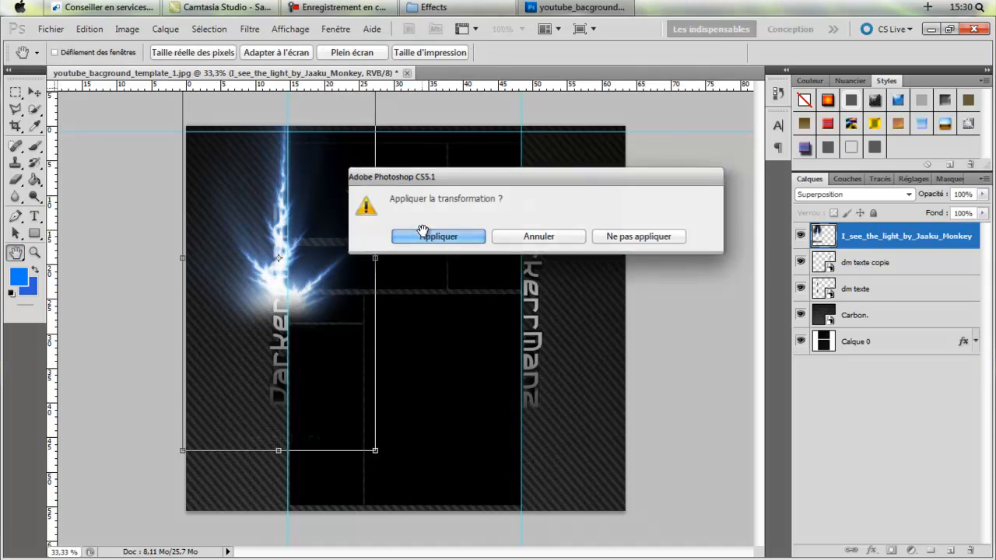
{"action": "left_click", "coordinate": [422, 231]}
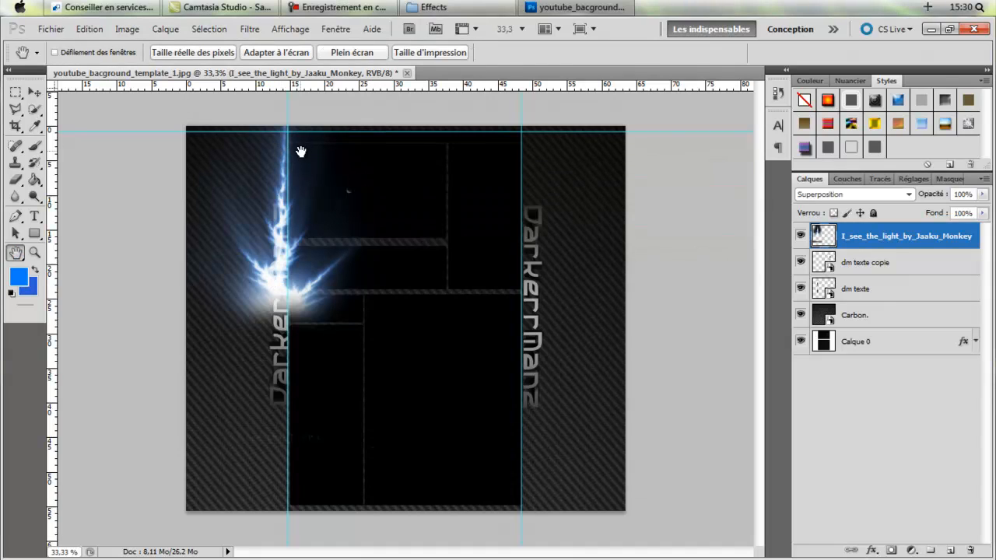
Step: Duplicate the I_see_the_light_by_Jaaku_Monkey layer under the proposed name
{"action": "right_click", "coordinate": [889, 234]}
{"action": "right_click", "coordinate": [937, 234]}
{"action": "left_click", "coordinate": [801, 268]}
{"action": "left_click", "coordinate": [653, 165]}
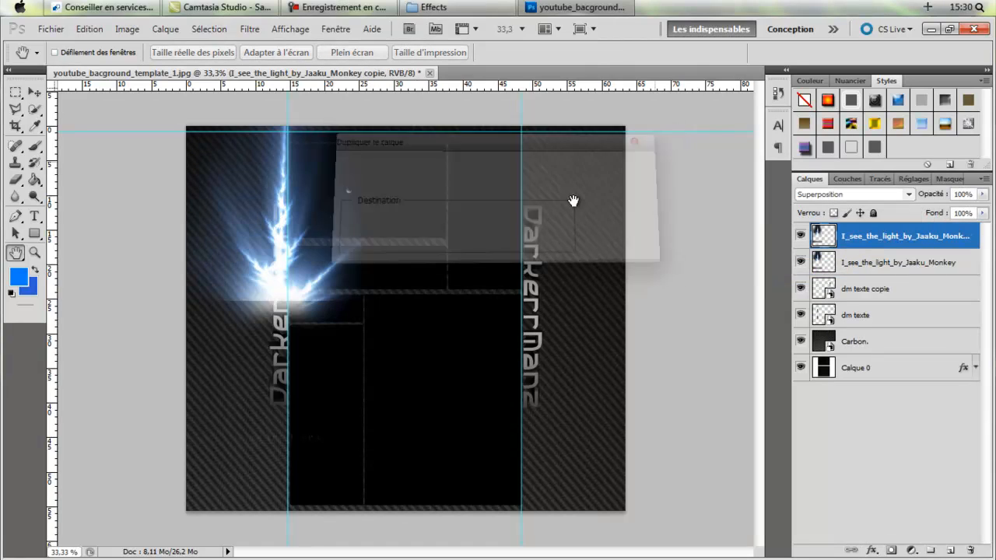
Step: Rotate the lightning copy 180° and position it beneath the original bolt, over the left DarkerrManz text
{"action": "key", "text": "ctrl+t"}
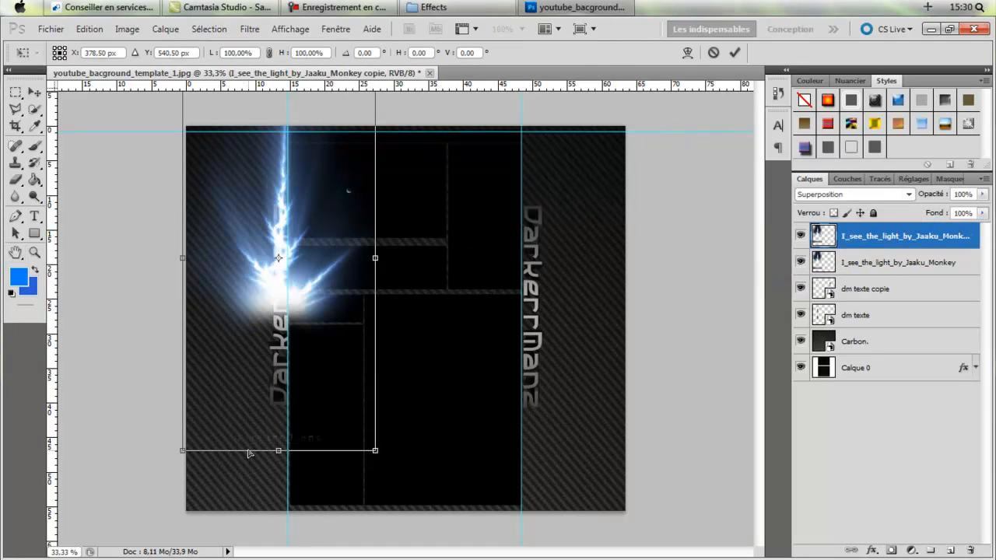
{"action": "right_click", "coordinate": [301, 375]}
{"action": "left_click", "coordinate": [371, 285]}
{"action": "left_click_drag", "start_coordinate": [291, 313], "coordinate": [377, 400]}
{"action": "left_click_drag", "start_coordinate": [297, 374], "coordinate": [356, 369]}
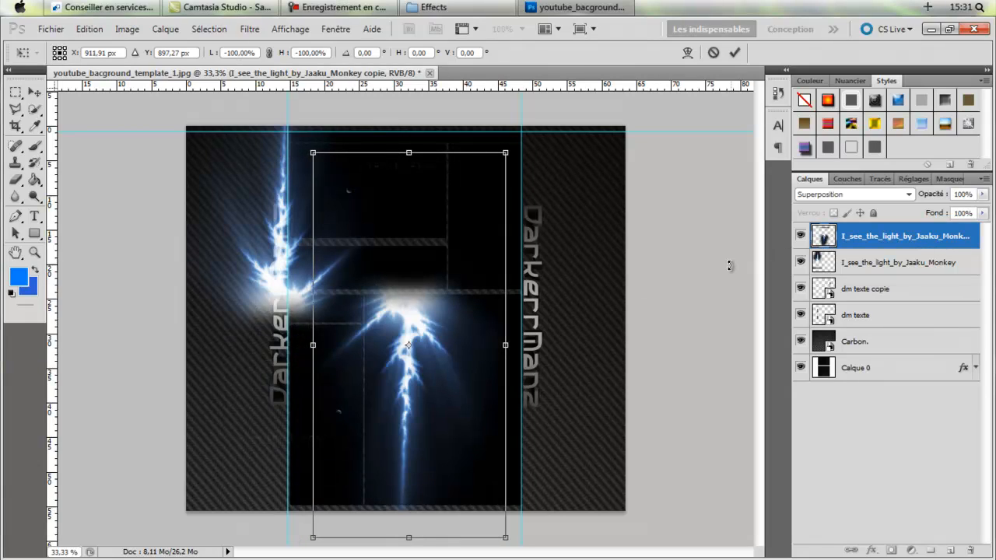
{"action": "left_click_drag", "start_coordinate": [430, 288], "coordinate": [234, 388]}
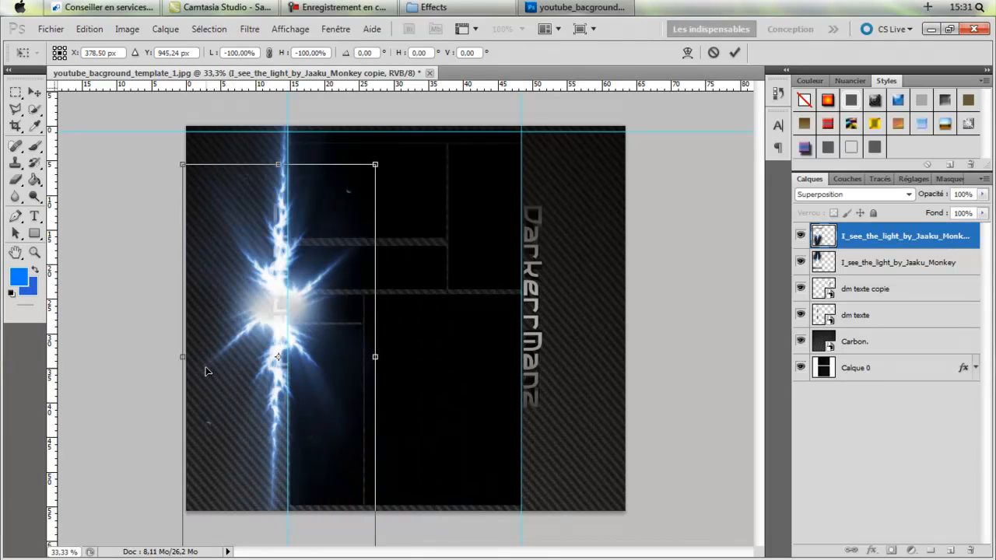
Step: Try further rotations of the lightning copy, starting with 90° clockwise
{"action": "right_click", "coordinate": [229, 361]}
{"action": "left_click", "coordinate": [294, 293]}
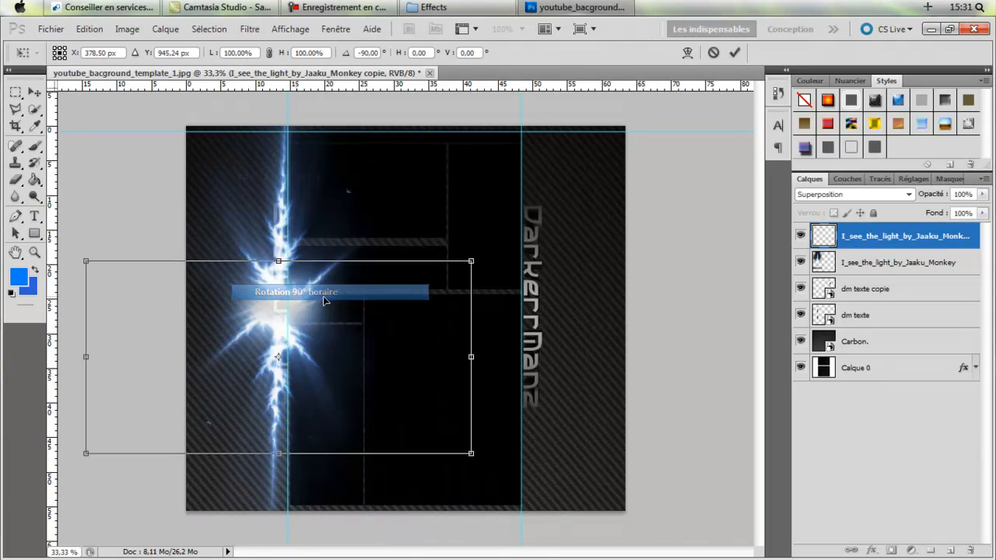
{"action": "right_click", "coordinate": [374, 375]}
{"action": "left_click", "coordinate": [459, 283]}
{"action": "right_click", "coordinate": [370, 348]}
{"action": "left_click", "coordinate": [466, 300]}
Step: Flip the lightning copy vertically at 89.52% width, align it under the original bolt at X 378.5 px, Y 861.3 px, and apply the transformation
{"action": "mouse_move", "coordinate": [307, 389]}
{"action": "left_mouse_down"}
{"action": "mouse_move", "coordinate": [309, 402]}
{"action": "mouse_move", "coordinate": [295, 381]}
{"action": "left_mouse_up"}
{"action": "left_click_drag", "start_coordinate": [189, 350], "coordinate": [554, 349]}
{"action": "left_click_drag", "start_coordinate": [484, 400], "coordinate": [283, 382]}
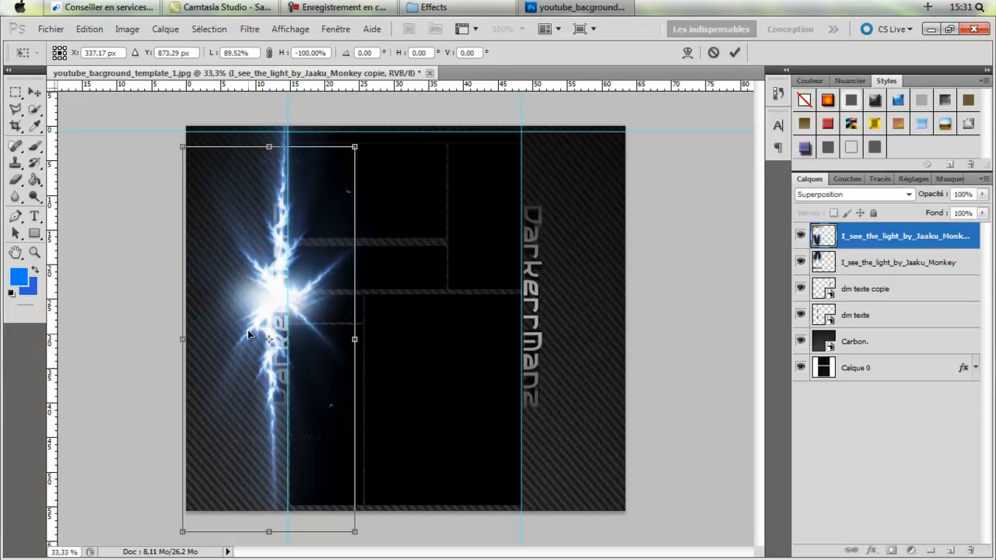
{"action": "left_click_drag", "start_coordinate": [262, 350], "coordinate": [268, 347]}
{"action": "left_click", "coordinate": [16, 252]}
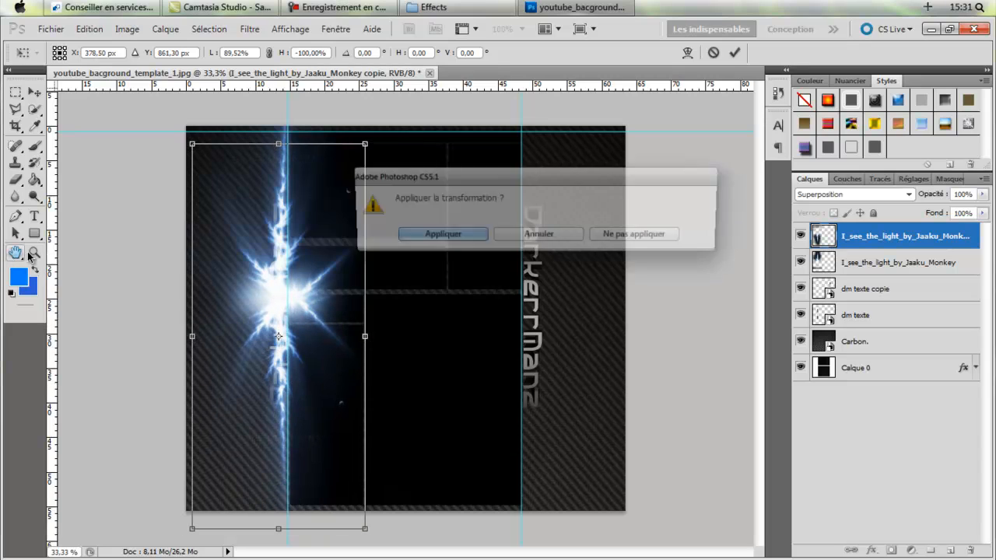
{"action": "left_click", "coordinate": [437, 236]}
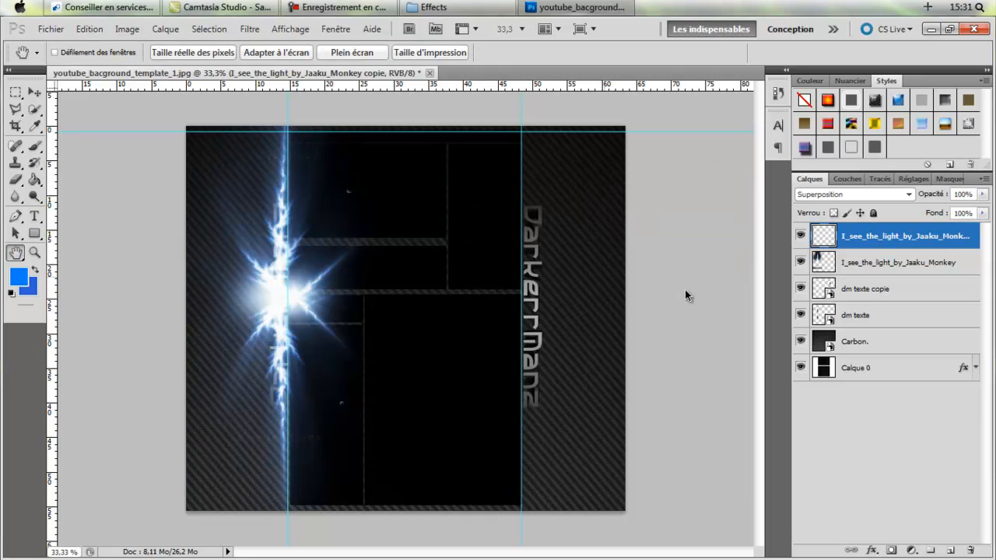
Step: Move both I_see_the_light_by_Jaaku_Monkey layers below the two dm texte layers and duplicate them within the same document
{"action": "left_click", "coordinate": [869, 265], "text": "ctrl"}
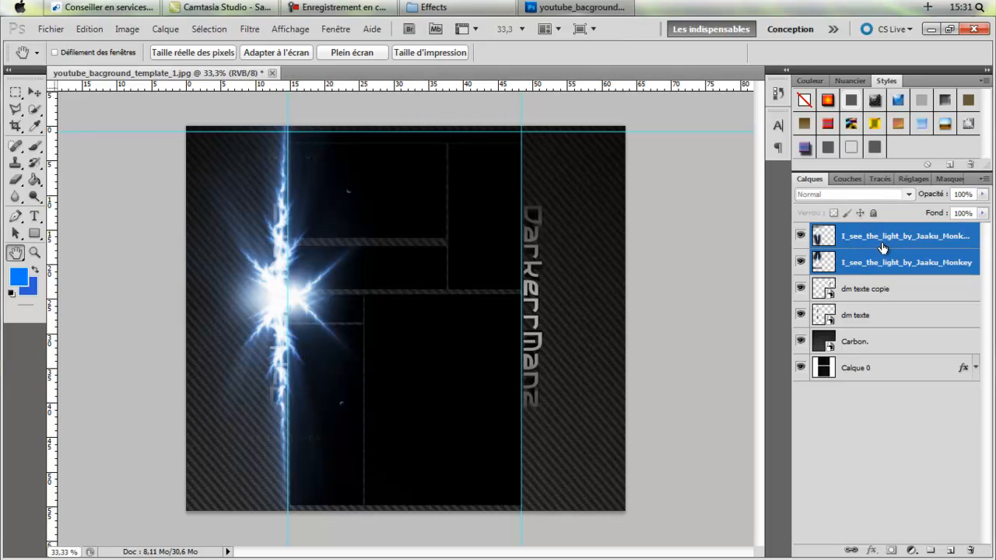
{"action": "left_click_drag", "start_coordinate": [882, 248], "coordinate": [872, 332]}
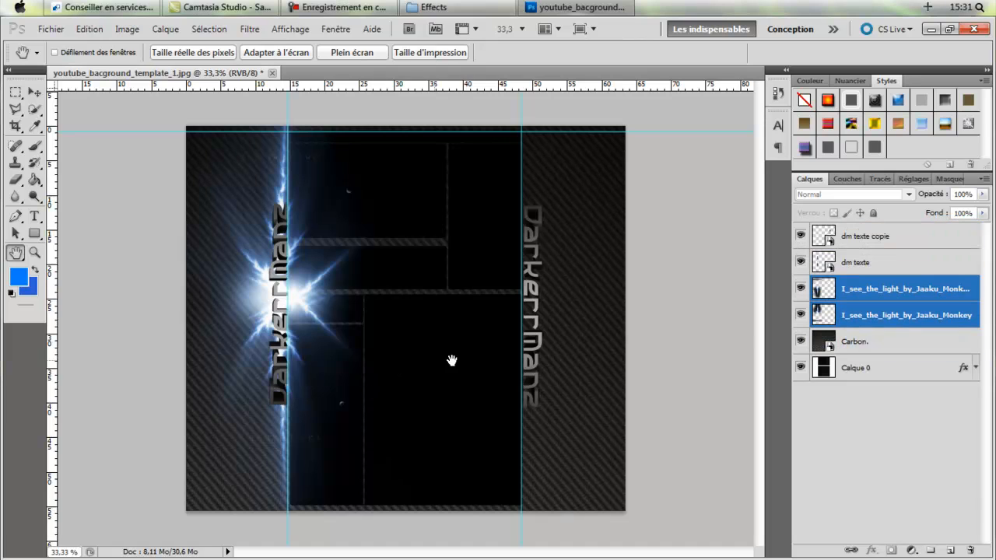
{"action": "right_click", "coordinate": [910, 295]}
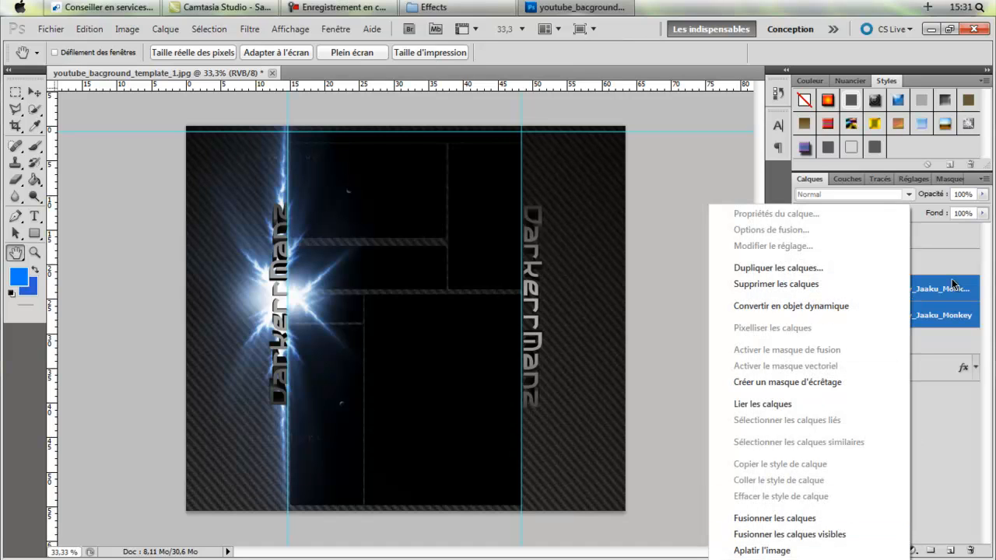
{"action": "left_click", "coordinate": [783, 266]}
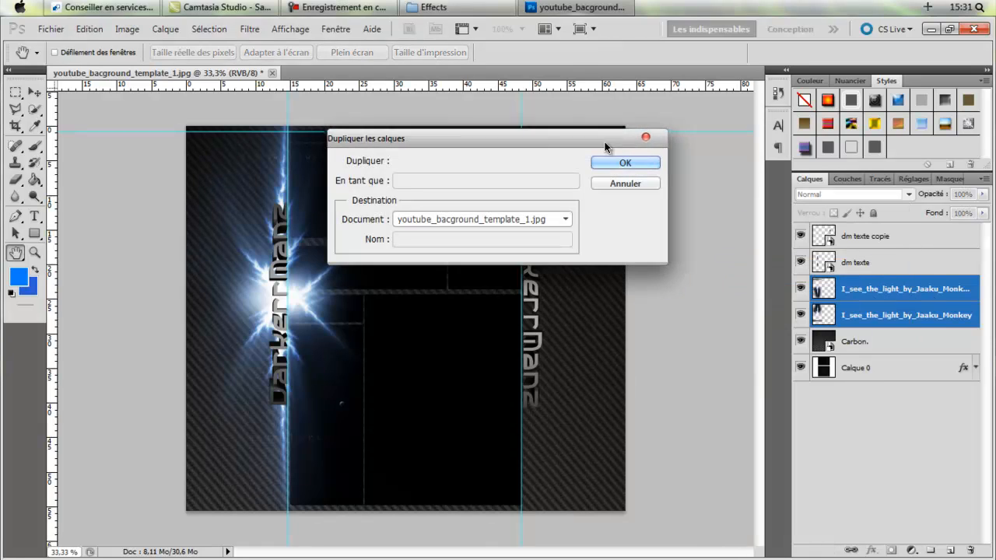
{"action": "left_click", "coordinate": [622, 159]}
{"action": "right_click", "coordinate": [622, 160]}
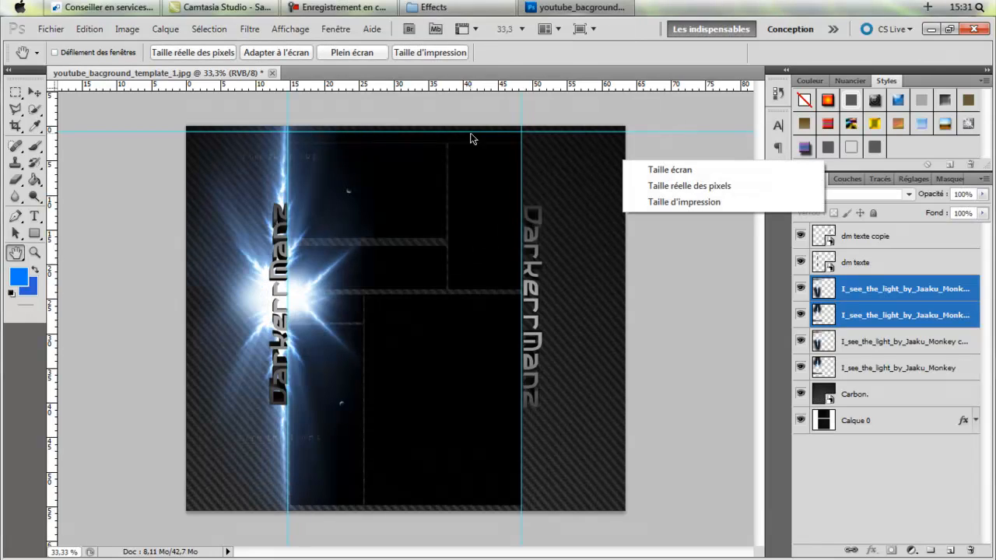
{"action": "left_click", "coordinate": [722, 300]}
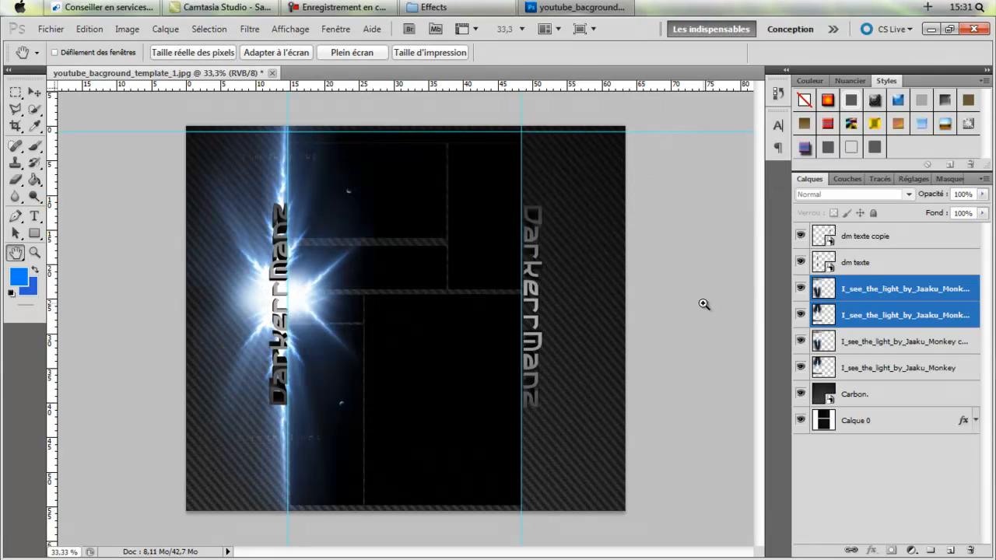
Step: Mirror the duplicated lightning pair horizontally at -93.32% width, place it over the right DarkerrManz text at about X 1430 px, Y 701 px, and apply
{"action": "key", "text": "ctrl+t"}
{"action": "left_click_drag", "start_coordinate": [268, 327], "coordinate": [511, 322]}
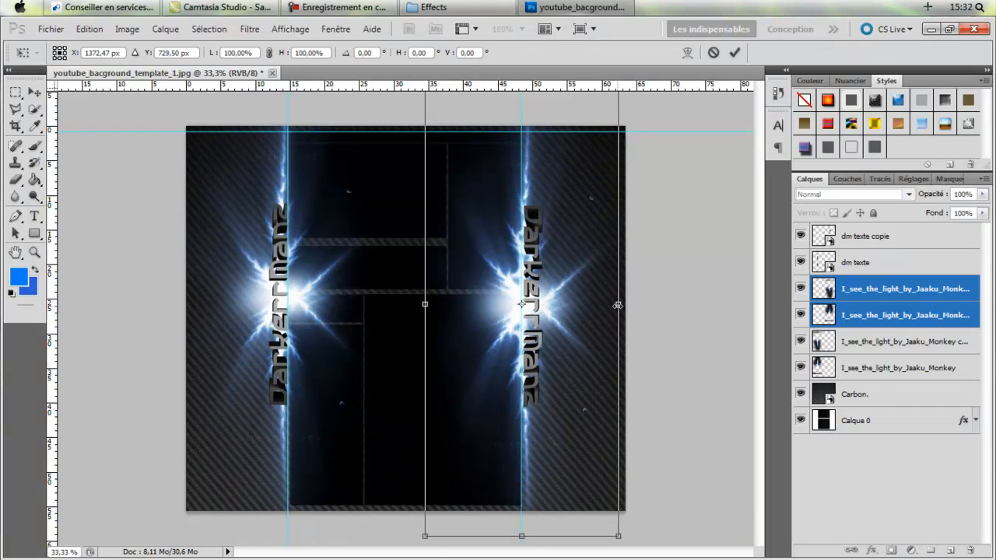
{"action": "left_click_drag", "start_coordinate": [616, 305], "coordinate": [245, 290]}
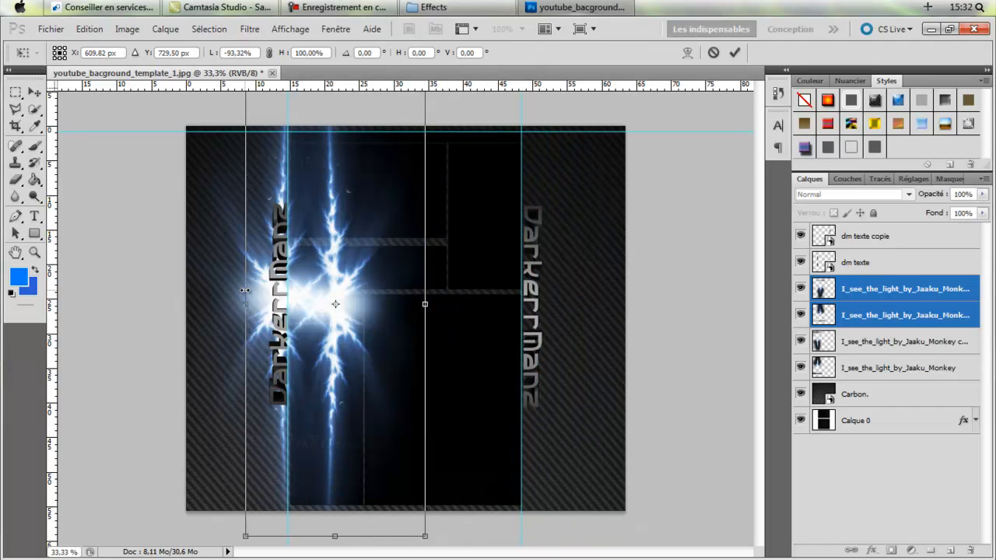
{"action": "left_click_drag", "start_coordinate": [371, 359], "coordinate": [574, 347]}
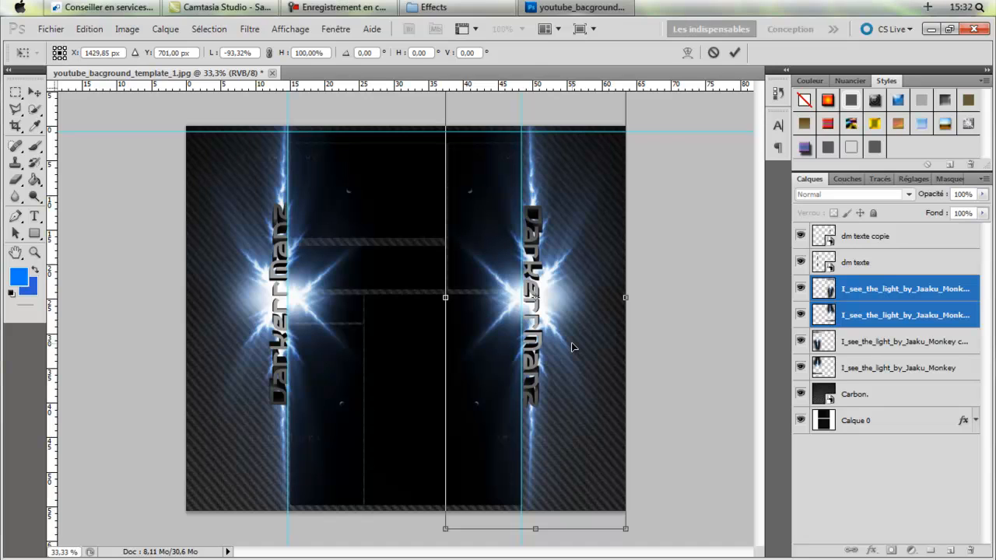
{"action": "left_click", "coordinate": [16, 252]}
{"action": "left_click", "coordinate": [420, 234]}
Step: Try to realign the original pair of lightning layers over the left DarkerrManz text, and deselect the layers
{"action": "left_click", "coordinate": [902, 343]}
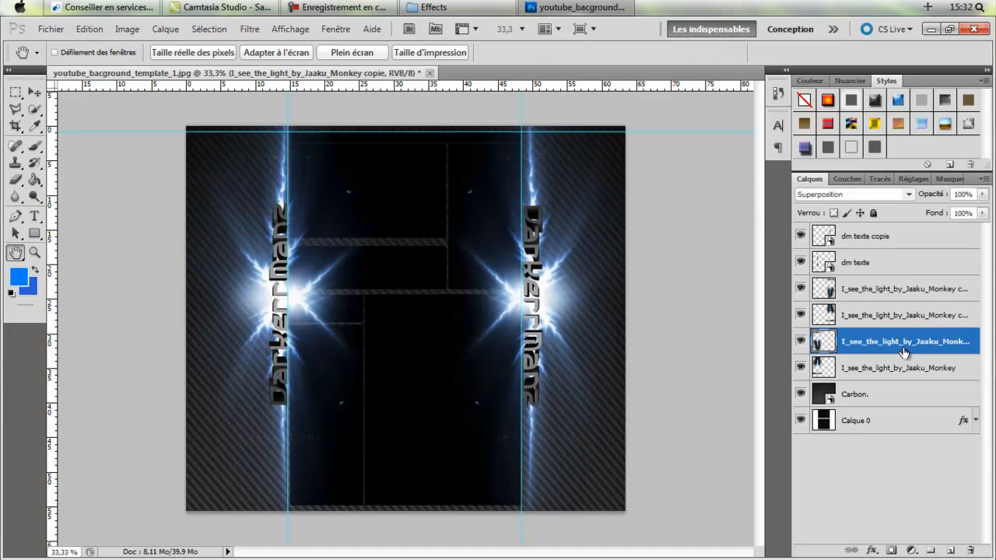
{"action": "left_click", "coordinate": [895, 367], "text": "shift"}
{"action": "key", "text": "ctrl+t"}
{"action": "mouse_move", "coordinate": [307, 294]}
{"action": "left_mouse_down"}
{"action": "mouse_move", "coordinate": [420, 299]}
{"action": "mouse_move", "coordinate": [281, 298]}
{"action": "mouse_move", "coordinate": [292, 298]}
{"action": "left_mouse_up"}
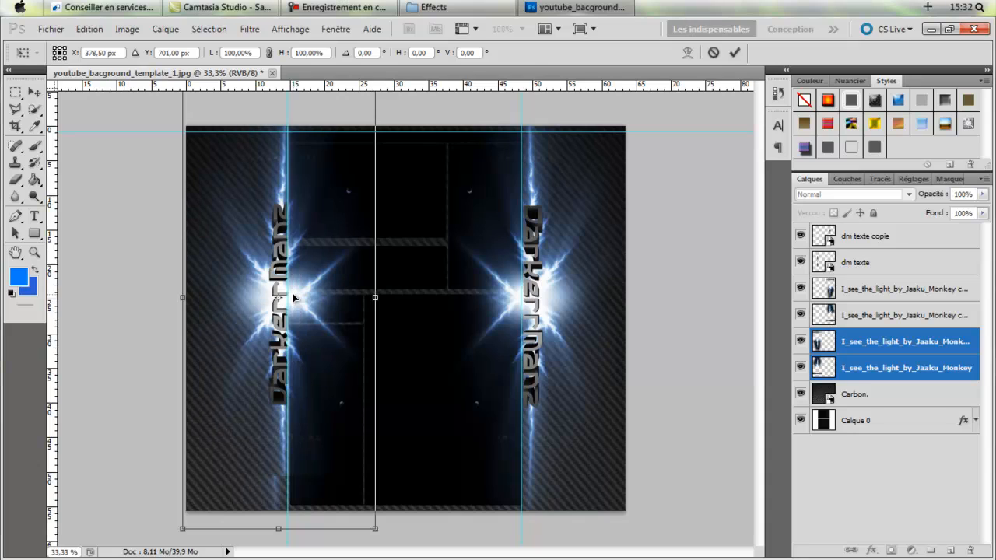
{"action": "left_click", "coordinate": [15, 253]}
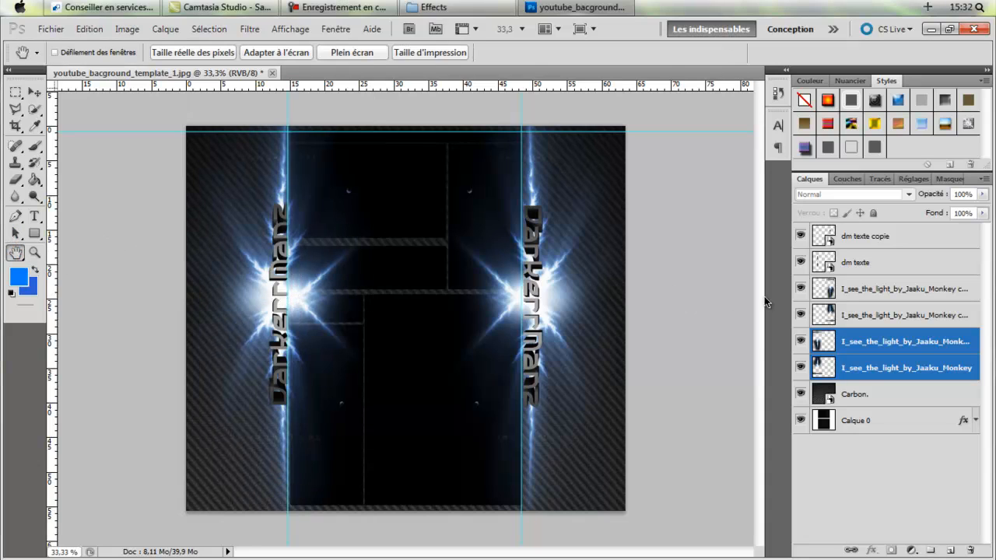
{"action": "left_click", "coordinate": [913, 447]}
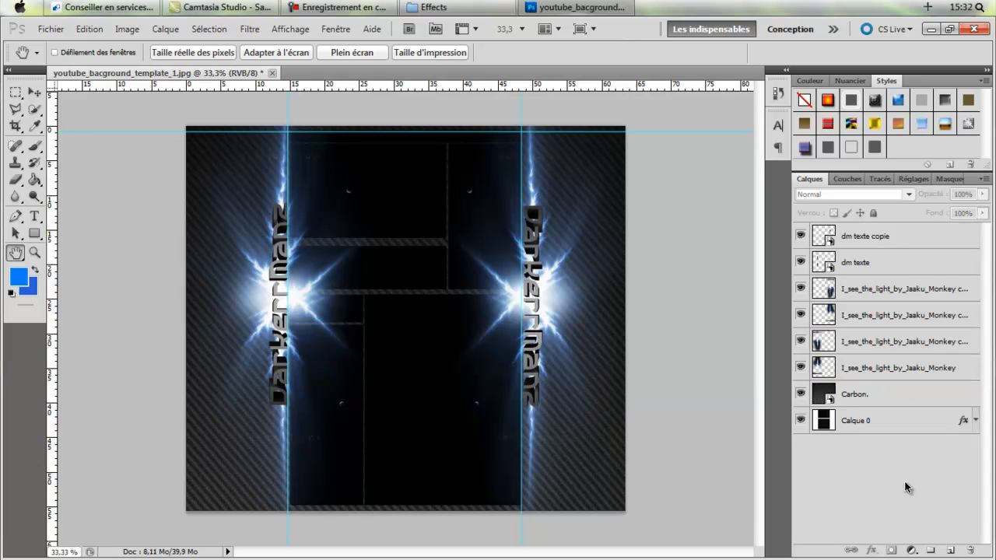
Step: Place the effekt5 image from the Effects folder into the YouTube background document
{"action": "left_click", "coordinate": [580, 7]}
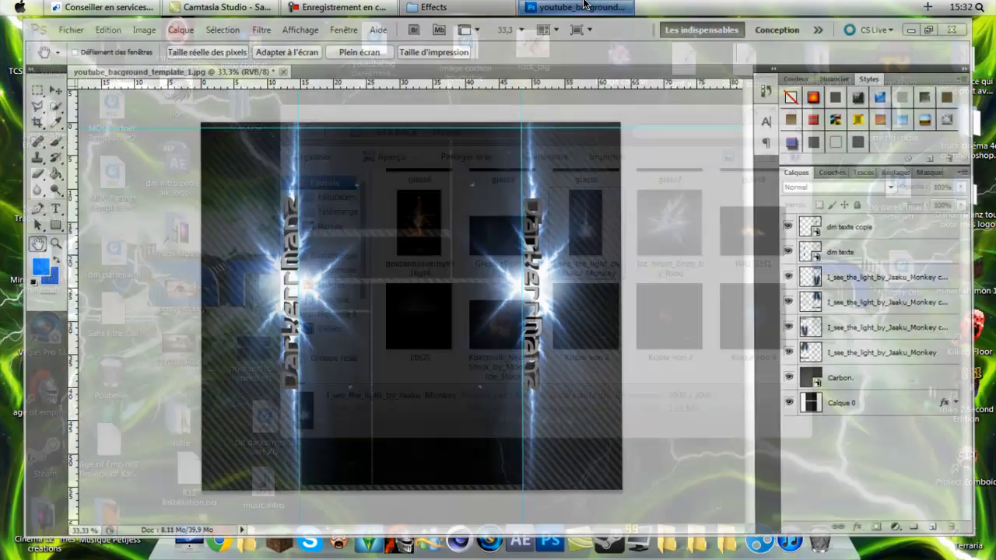
{"action": "left_click", "coordinate": [583, 7]}
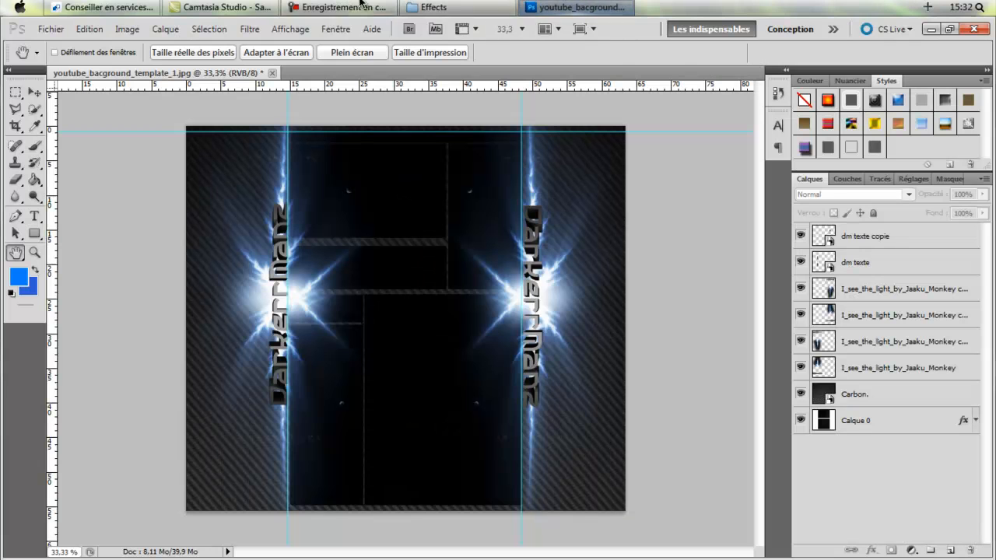
{"action": "left_click", "coordinate": [433, 7]}
{"action": "scroll", "coordinate": [712, 296], "scroll_direction": "down", "scroll_amount": 5}
{"action": "scroll", "coordinate": [712, 293], "scroll_direction": "up", "scroll_amount": 10}
{"action": "left_click_drag", "start_coordinate": [765, 255], "coordinate": [224, 306]}
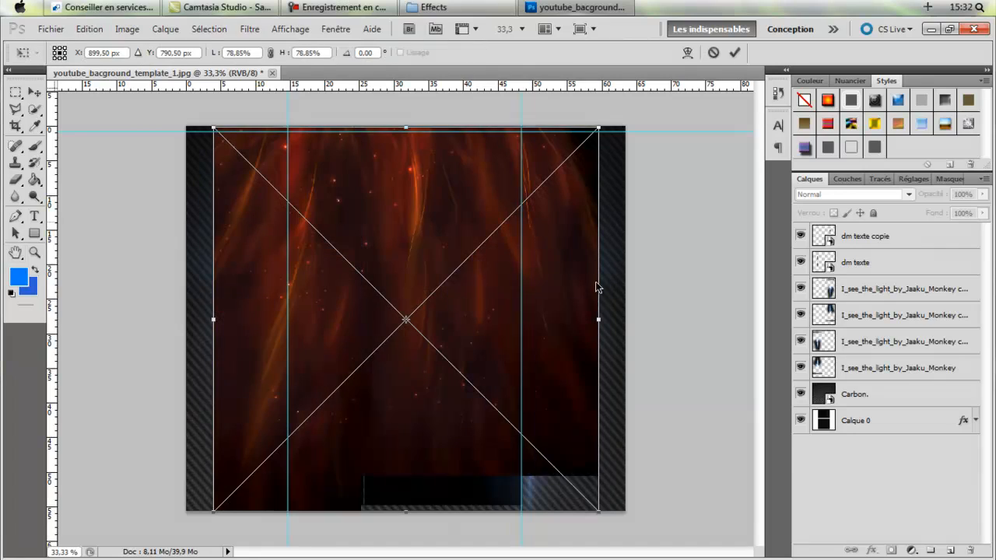
{"action": "left_click", "coordinate": [433, 7]}
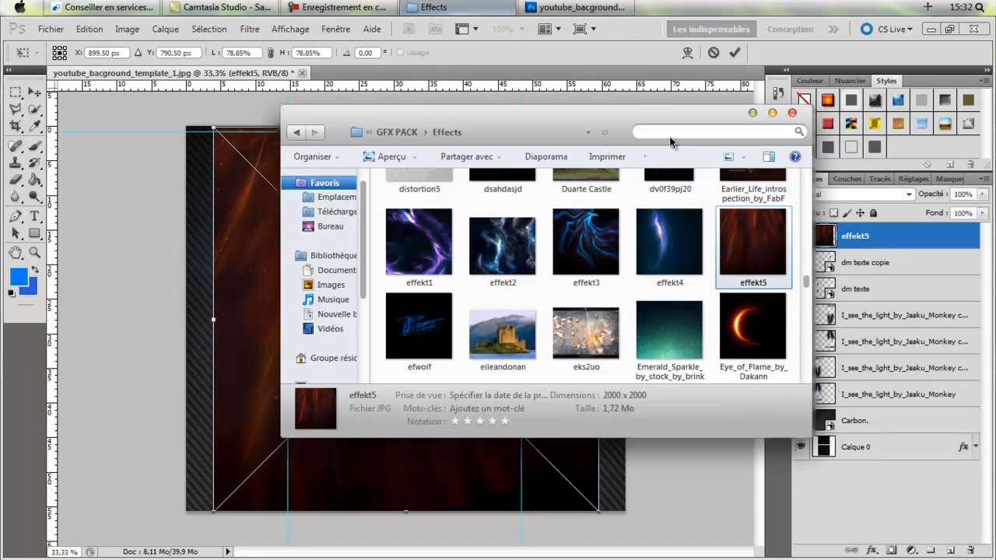
{"action": "left_click", "coordinate": [167, 260]}
Step: Stretch the effekt5 image to the canvas's full width, apply the transformation and rasterize its layer
{"action": "left_click_drag", "start_coordinate": [210, 320], "coordinate": [186, 320]}
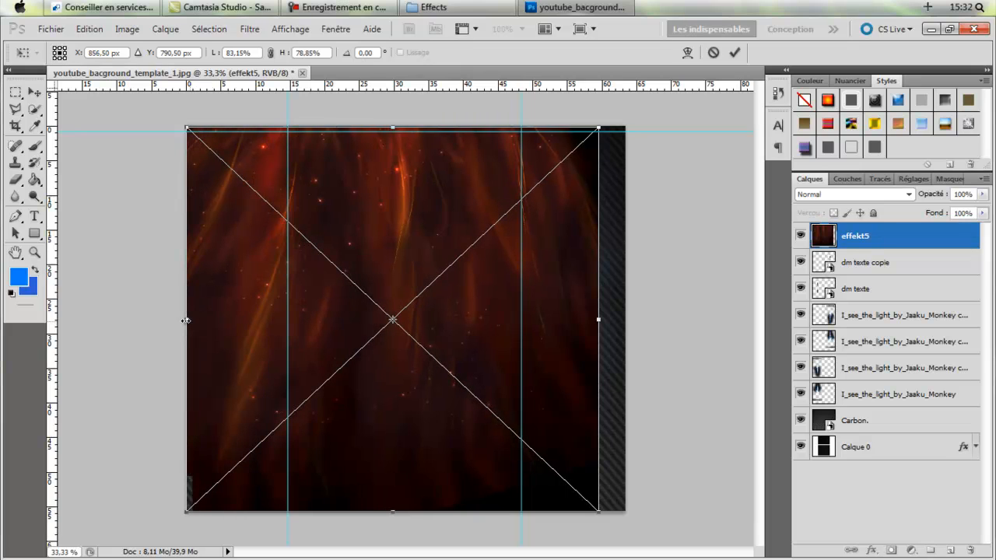
{"action": "left_click_drag", "start_coordinate": [603, 319], "coordinate": [625, 320]}
{"action": "left_click", "coordinate": [404, 240]}
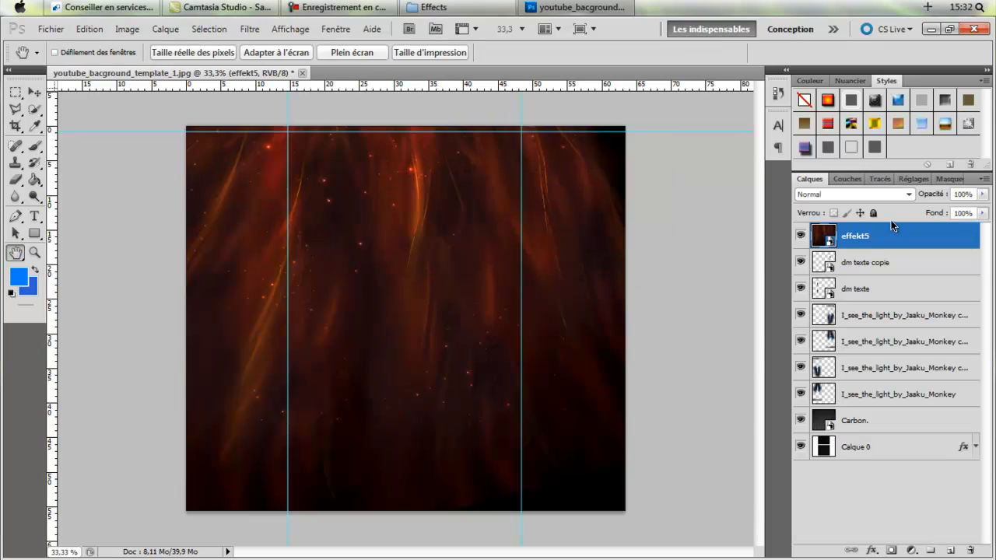
{"action": "right_click", "coordinate": [891, 243]}
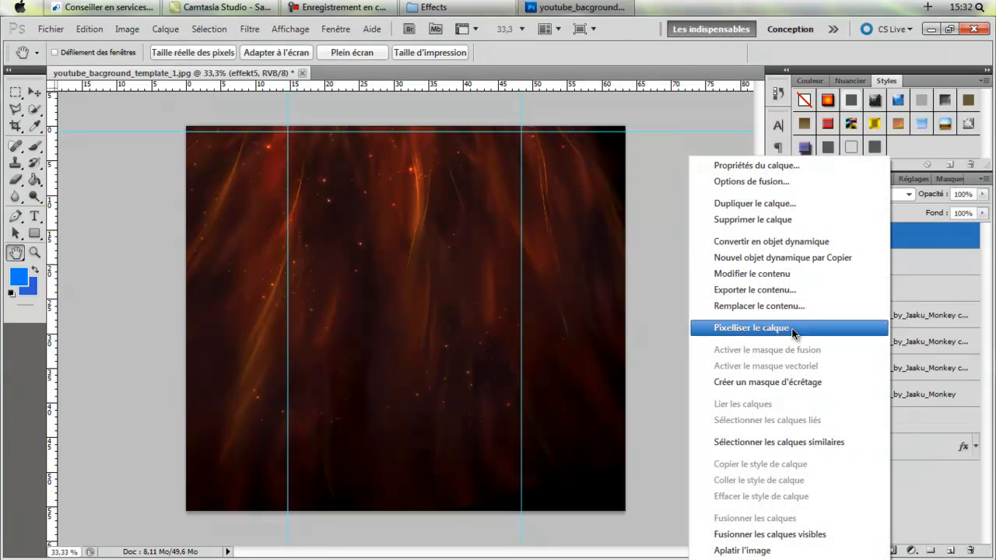
{"action": "left_click", "coordinate": [793, 333]}
Step: Shift the effekt5 layer's hue to -126 with Teinte/Saturation and set its blend mode to Incrustation
{"action": "left_click", "coordinate": [125, 29]}
{"action": "mouse_move", "coordinate": [144, 63]}
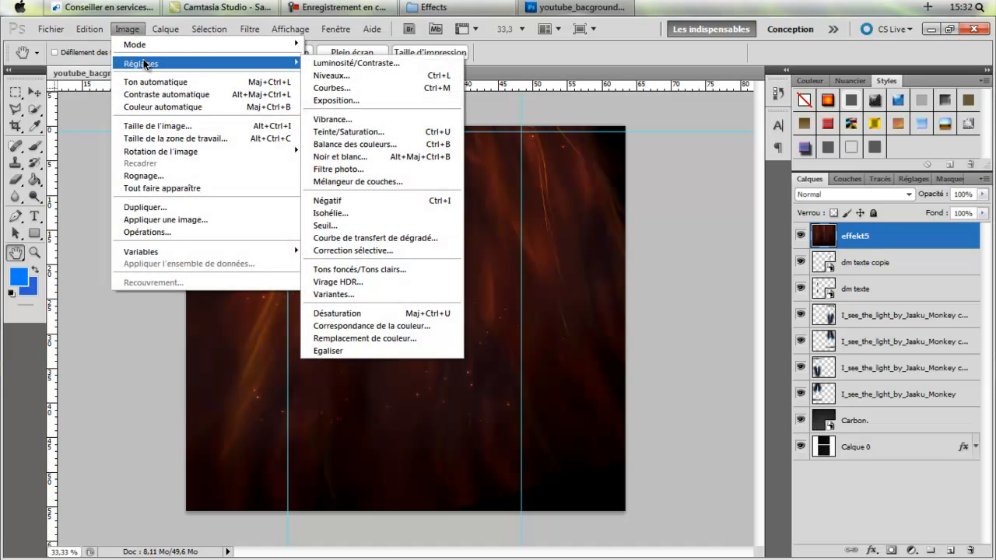
{"action": "left_click", "coordinate": [356, 133]}
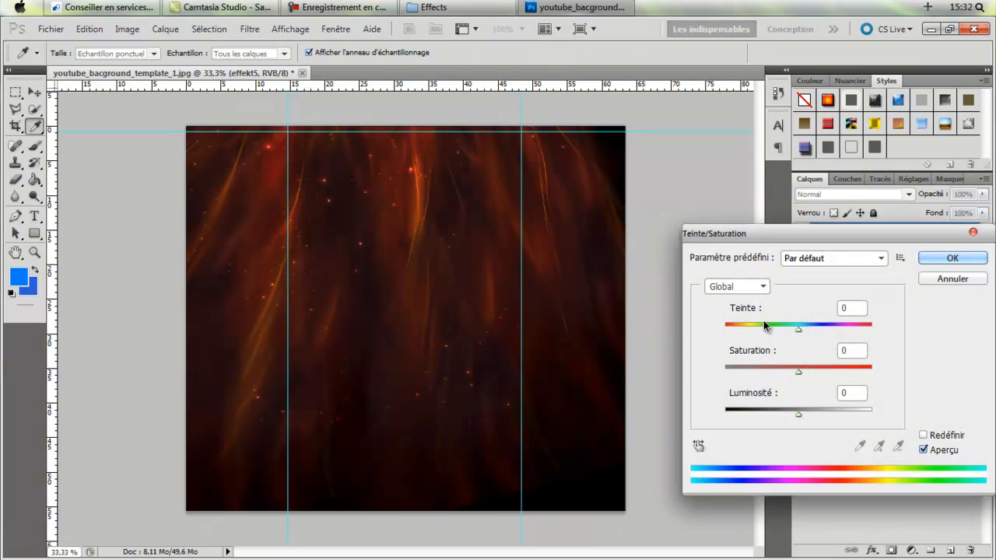
{"action": "left_click_drag", "start_coordinate": [800, 336], "coordinate": [741, 339]}
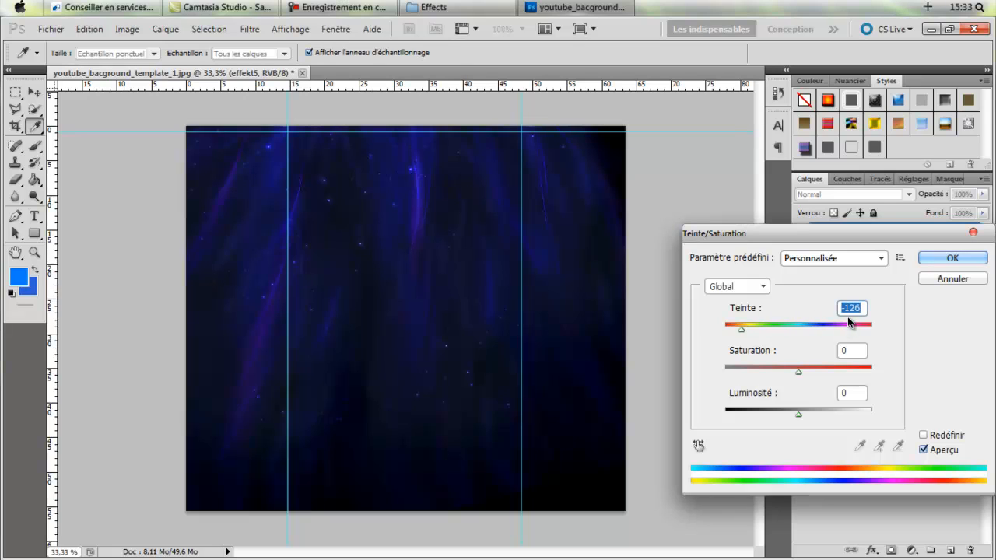
{"action": "left_click", "coordinate": [936, 260]}
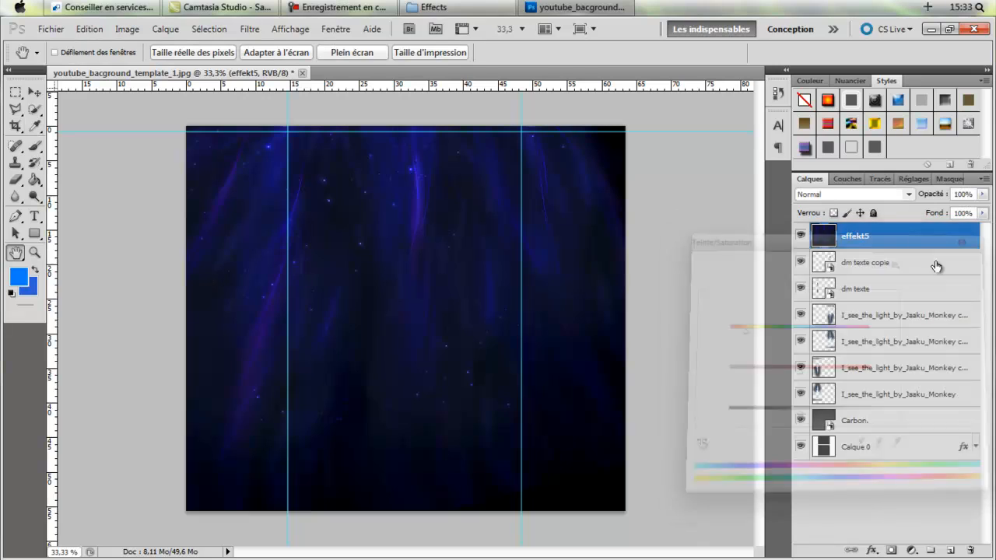
{"action": "left_click", "coordinate": [853, 196]}
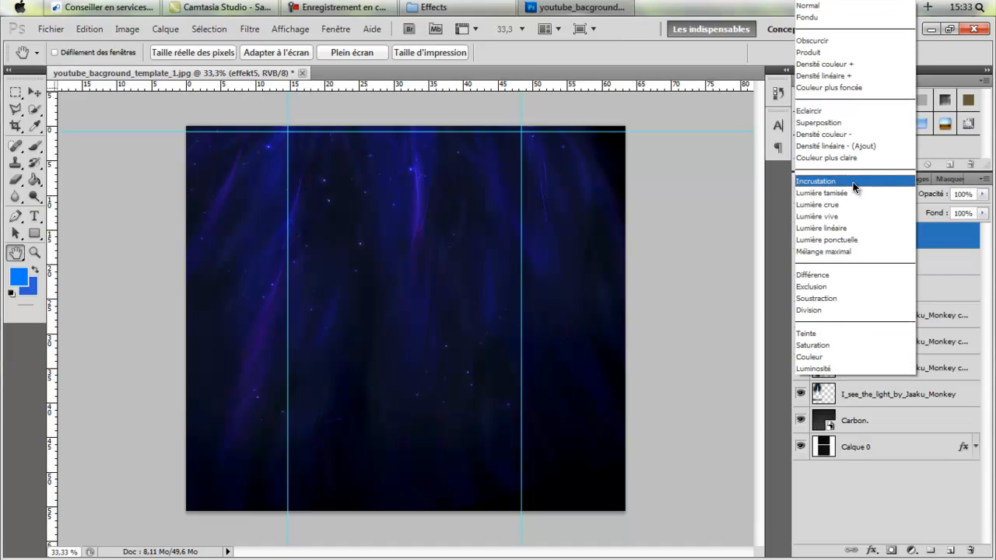
{"action": "left_click", "coordinate": [853, 184]}
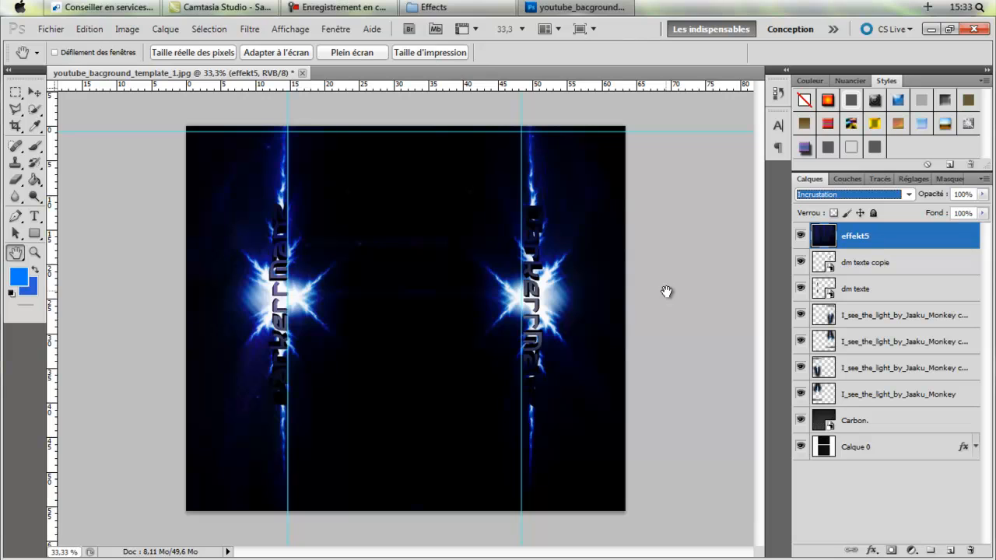
Step: Place the effekt3 image from the Effects folder at about X 846 px, Y 788.5 px, and move its layer below effekt5
{"action": "mouse_move", "coordinate": [529, 9]}
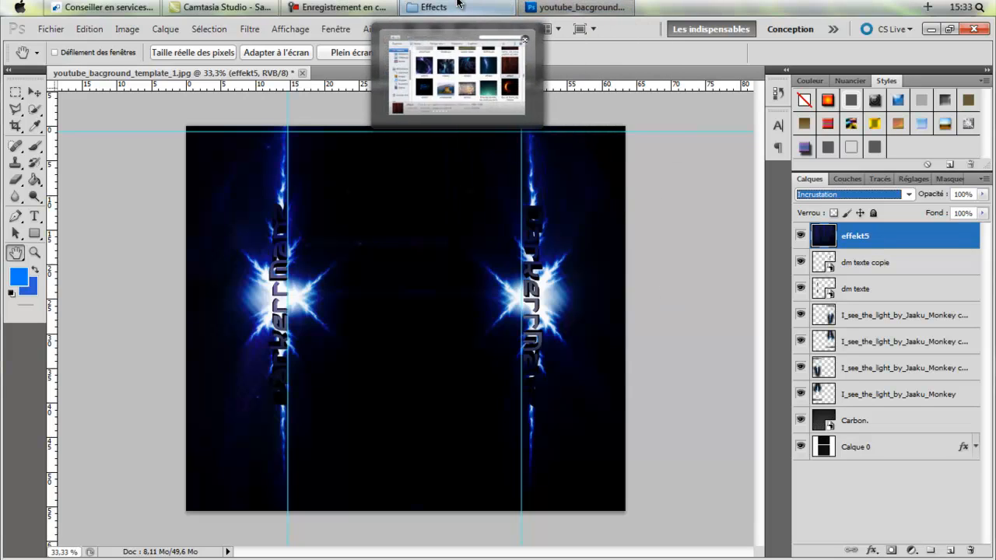
{"action": "left_click", "coordinate": [433, 7]}
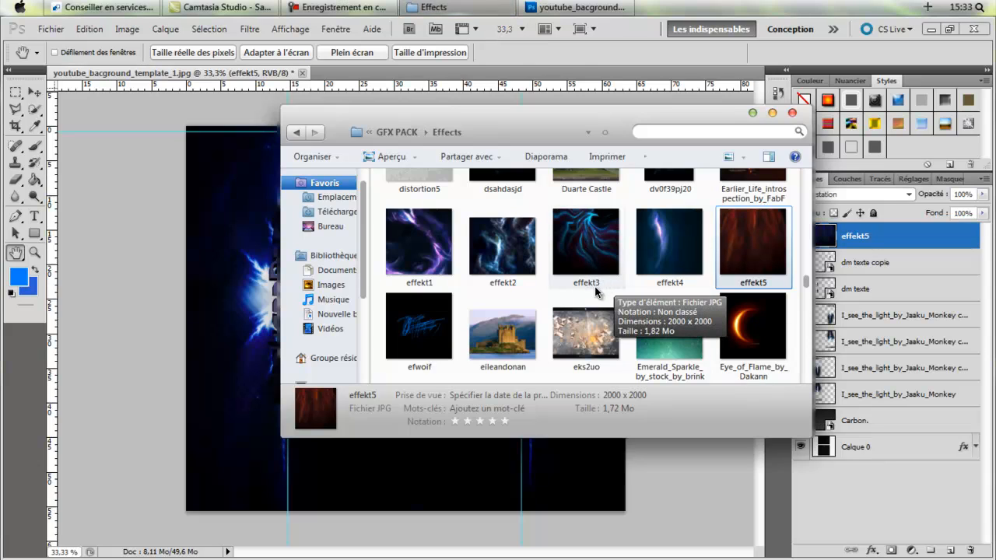
{"action": "left_click_drag", "start_coordinate": [591, 257], "coordinate": [207, 291]}
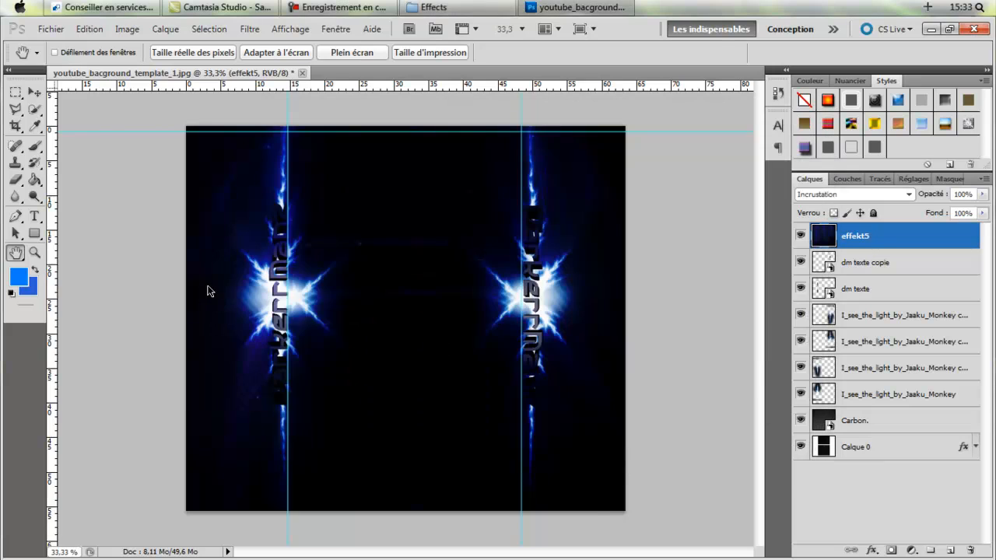
{"action": "left_click_drag", "start_coordinate": [498, 328], "coordinate": [485, 326]}
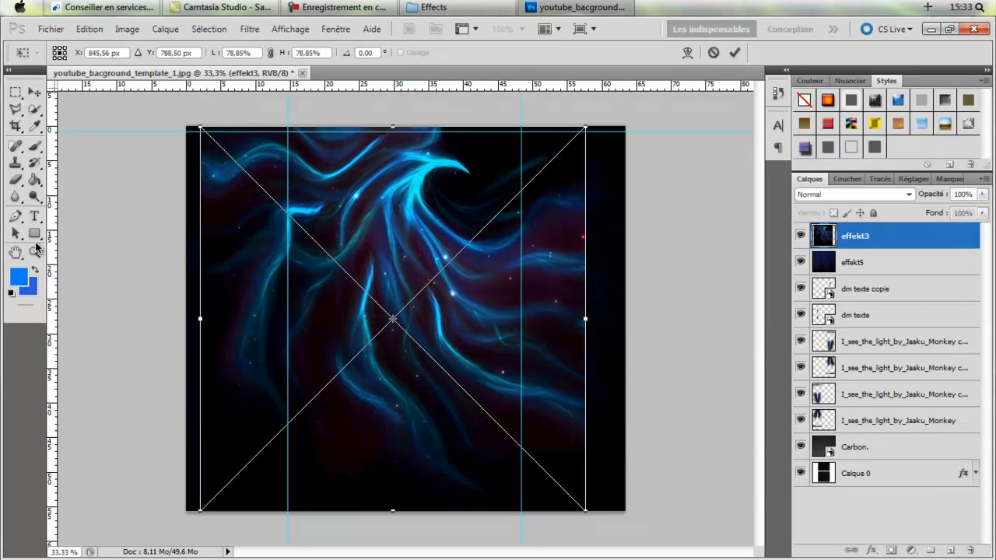
{"action": "left_click", "coordinate": [15, 253]}
{"action": "left_click", "coordinate": [422, 231]}
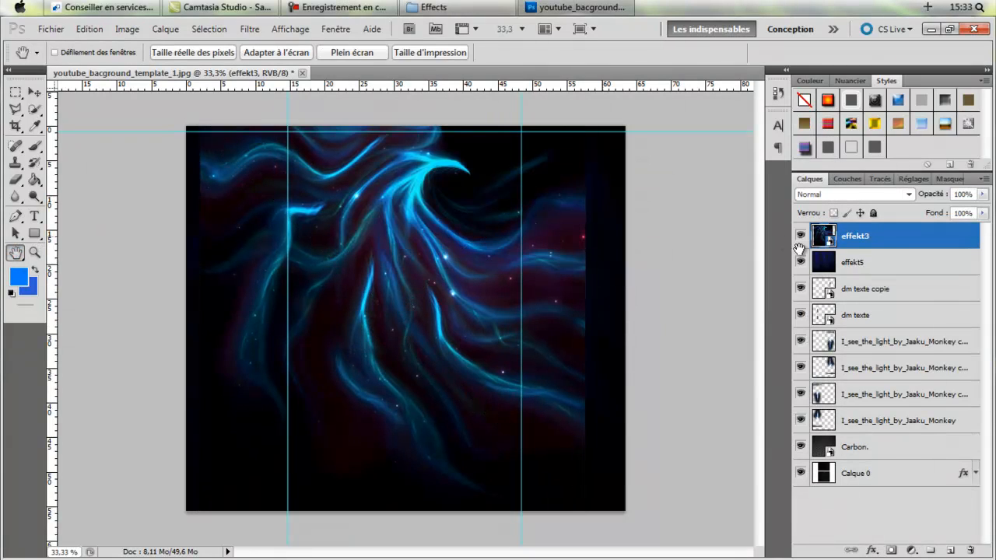
{"action": "left_click_drag", "start_coordinate": [882, 239], "coordinate": [883, 276]}
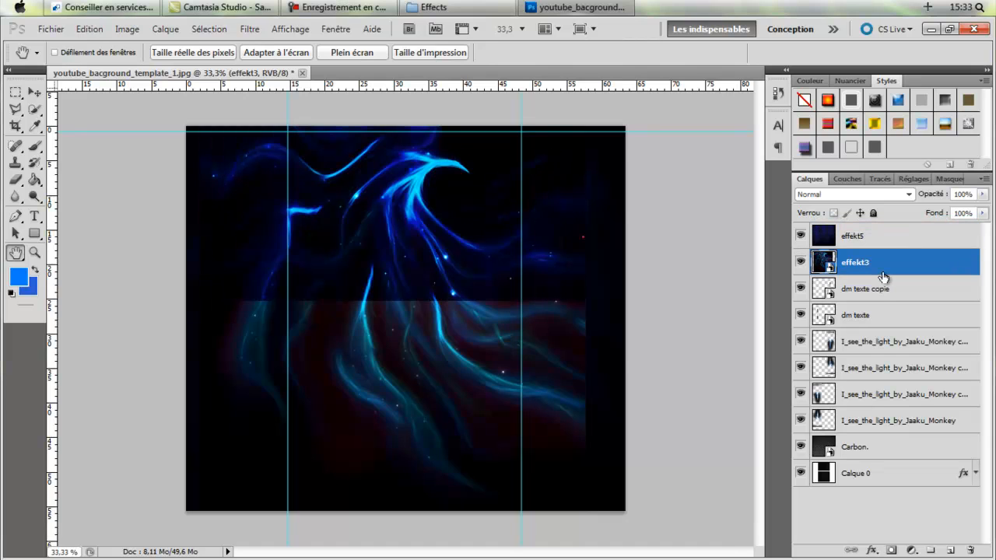
Step: Rasterize the effekt3 layer and set its blend mode to Superposition
{"action": "right_click", "coordinate": [882, 262]}
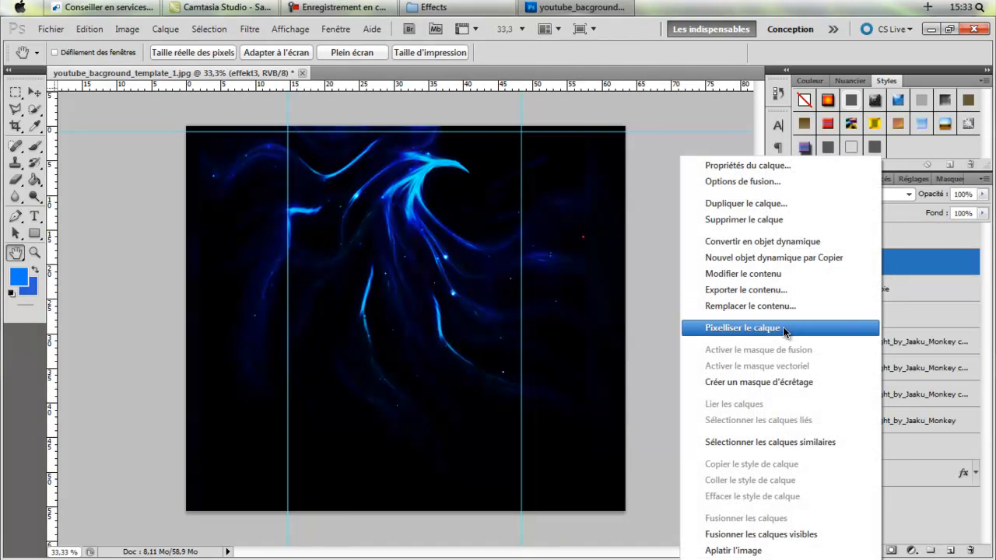
{"action": "left_click", "coordinate": [782, 327]}
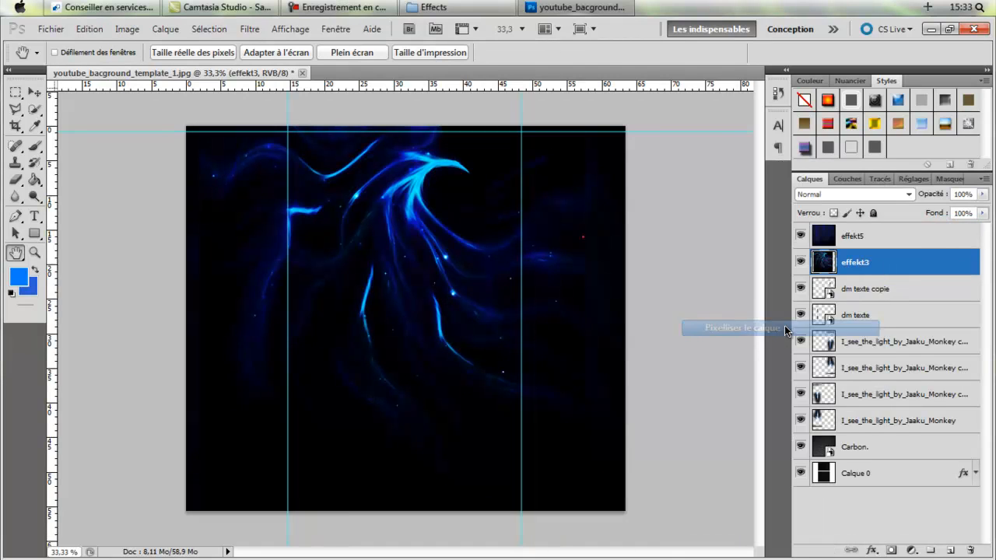
{"action": "left_click", "coordinate": [884, 194]}
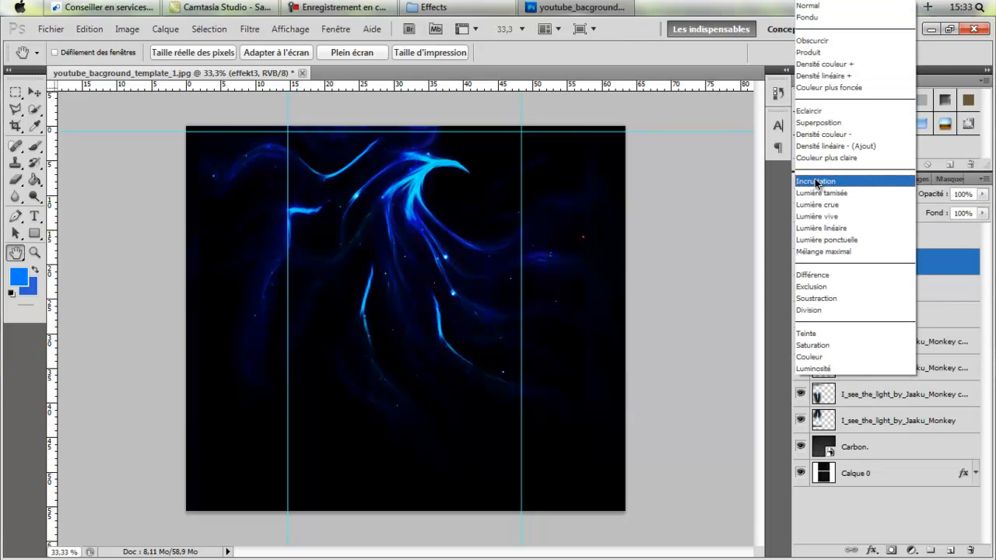
{"action": "left_click", "coordinate": [825, 122]}
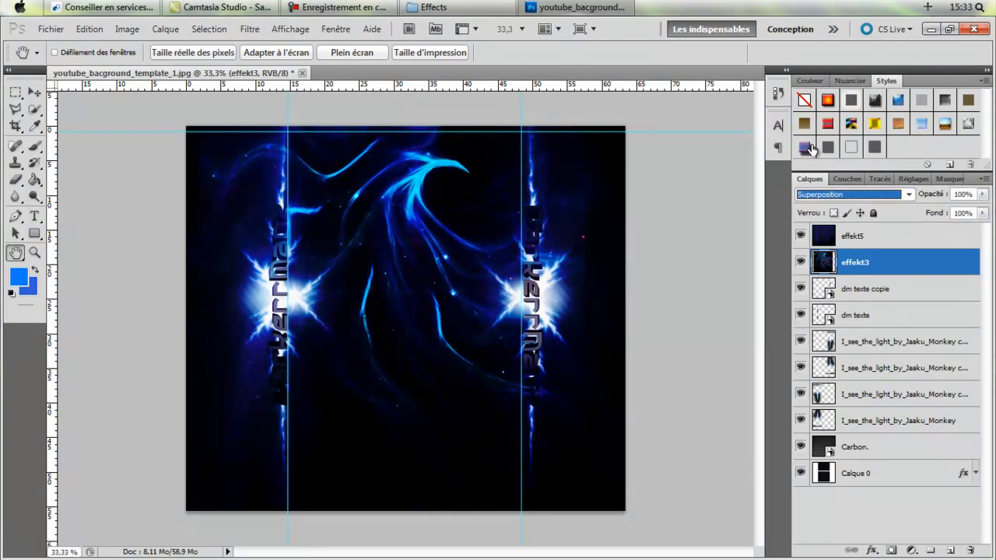
Step: Scale the effekt3 image to about 92% width and 84% height and rotate it 90° clockwise
{"action": "key", "text": "ctrl+t"}
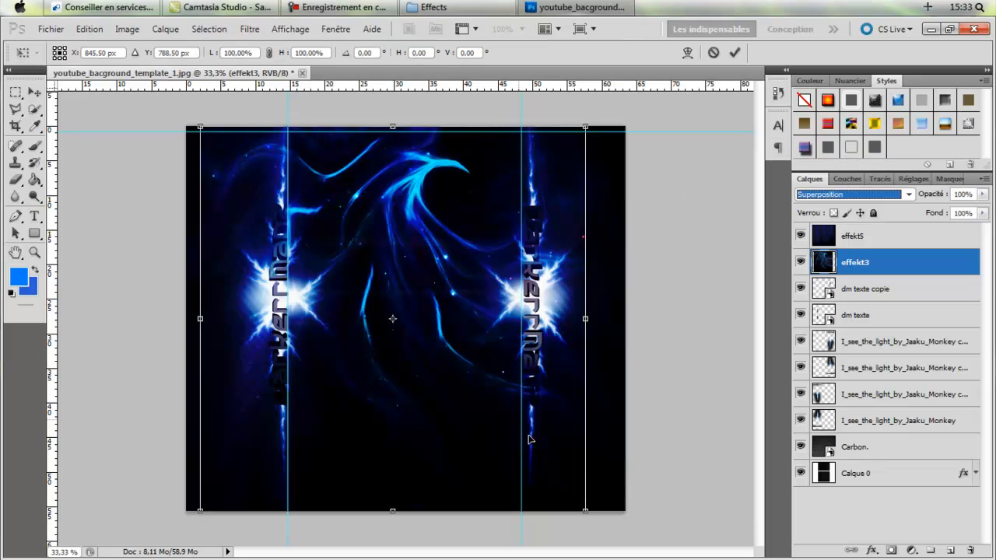
{"action": "left_click_drag", "start_coordinate": [391, 509], "coordinate": [392, 450]}
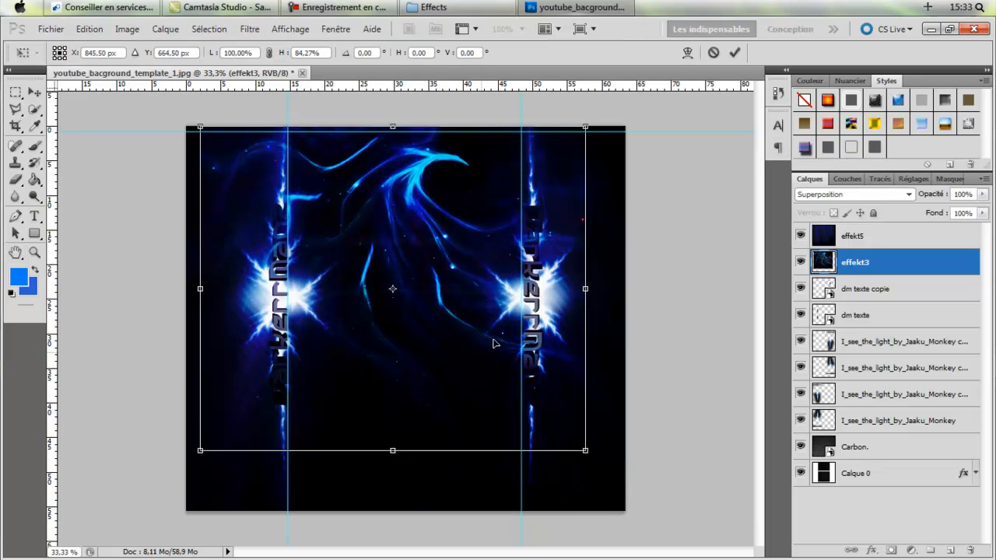
{"action": "left_click_drag", "start_coordinate": [585, 288], "coordinate": [553, 289]}
{"action": "left_click_drag", "start_coordinate": [488, 261], "coordinate": [517, 310]}
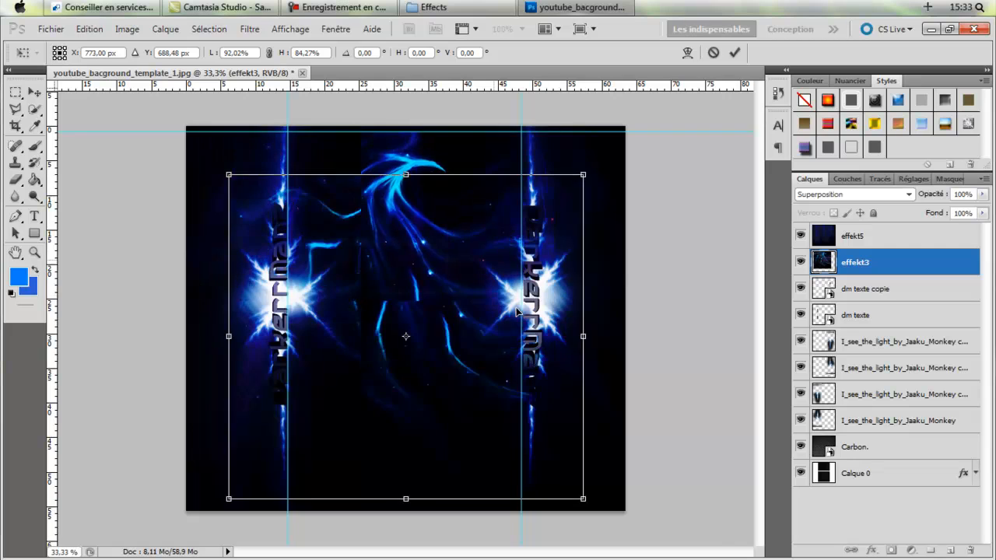
{"action": "right_click", "coordinate": [516, 309]}
{"action": "left_click", "coordinate": [681, 475]}
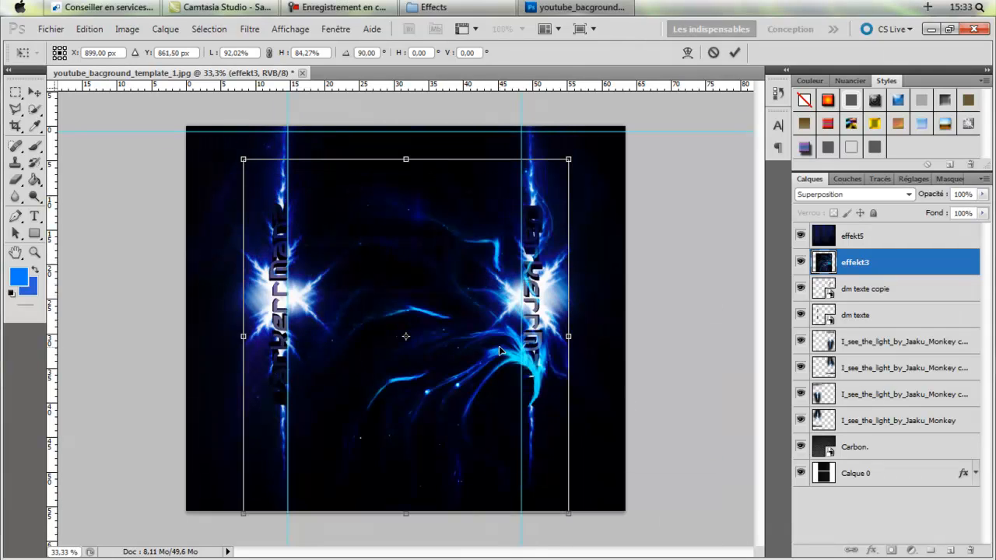
Step: Position effekt3 over the right-hand lightning at about X 1372 px, Y 713 px, rotated to about 88.9°, and apply the transformation
{"action": "left_click_drag", "start_coordinate": [511, 329], "coordinate": [615, 310]}
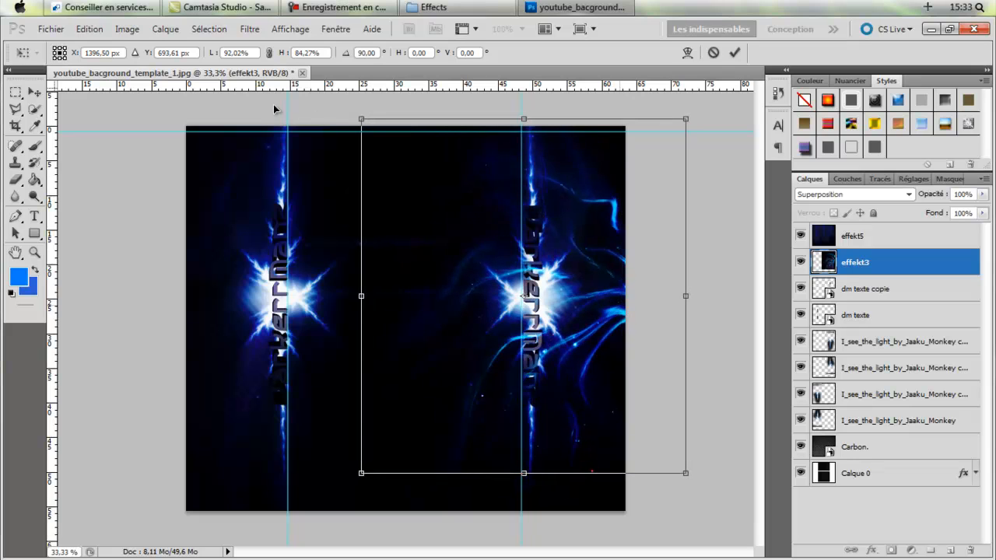
{"action": "left_click_drag", "start_coordinate": [342, 108], "coordinate": [290, 154]}
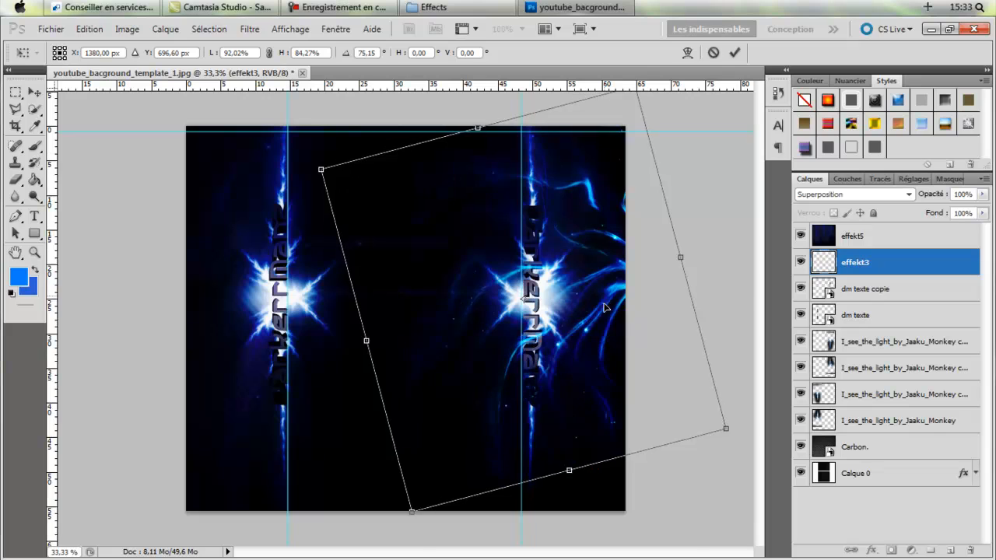
{"action": "left_click_drag", "start_coordinate": [606, 300], "coordinate": [606, 319]}
{"action": "left_click_drag", "start_coordinate": [745, 436], "coordinate": [741, 463]}
{"action": "left_click_drag", "start_coordinate": [635, 438], "coordinate": [600, 416]}
{"action": "left_click_drag", "start_coordinate": [706, 442], "coordinate": [718, 473]}
{"action": "left_click_drag", "start_coordinate": [612, 420], "coordinate": [611, 415]}
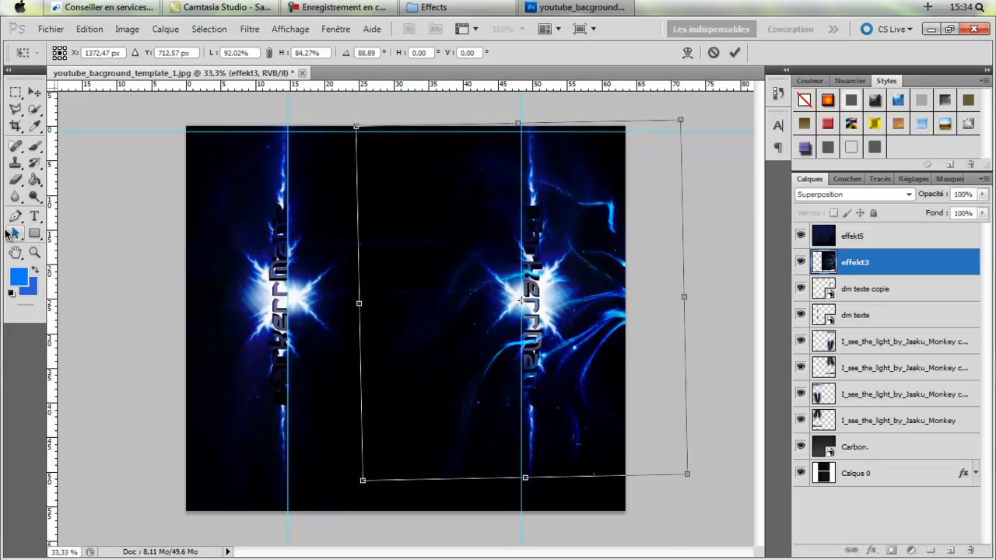
{"action": "left_click", "coordinate": [12, 252]}
{"action": "left_click", "coordinate": [465, 246]}
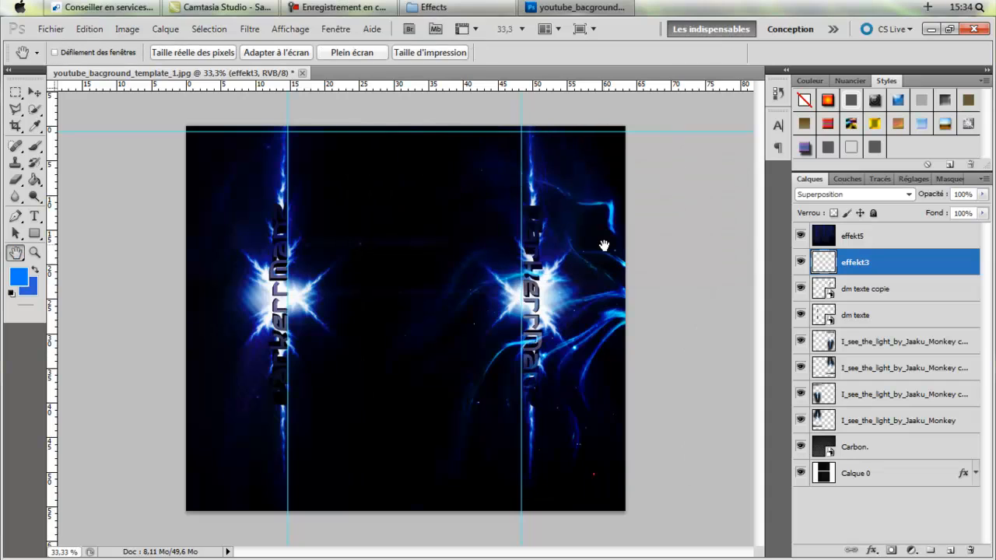
Step: Move the effekt3 layer below the dm texte layer and duplicate it
{"action": "left_click_drag", "start_coordinate": [901, 268], "coordinate": [891, 312]}
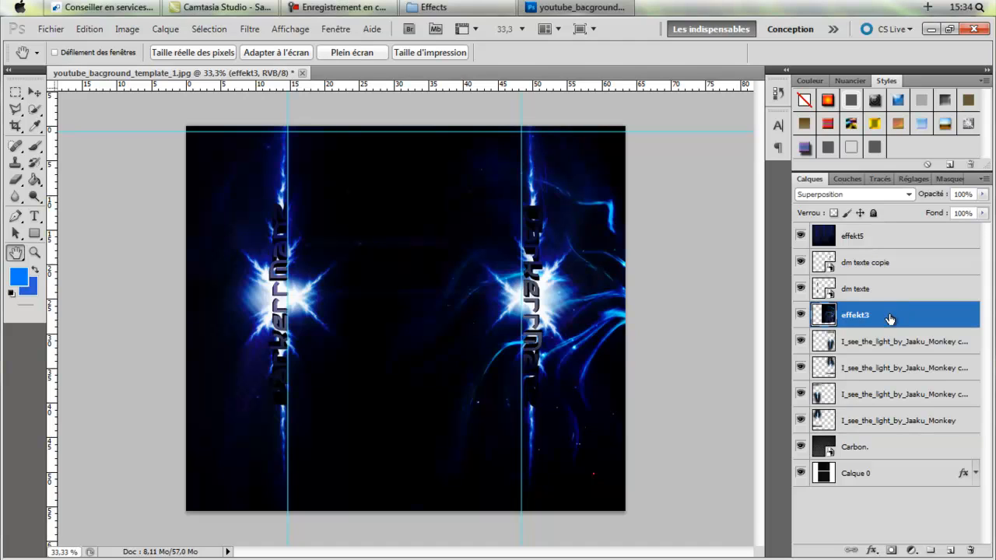
{"action": "right_click", "coordinate": [890, 314]}
{"action": "right_click", "coordinate": [930, 324]}
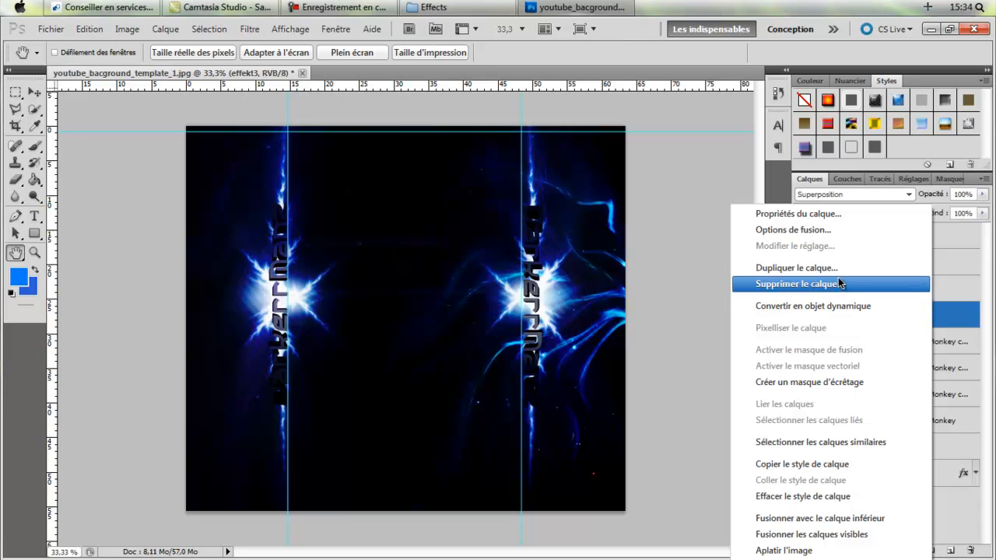
{"action": "left_click", "coordinate": [795, 268]}
{"action": "left_click", "coordinate": [626, 161]}
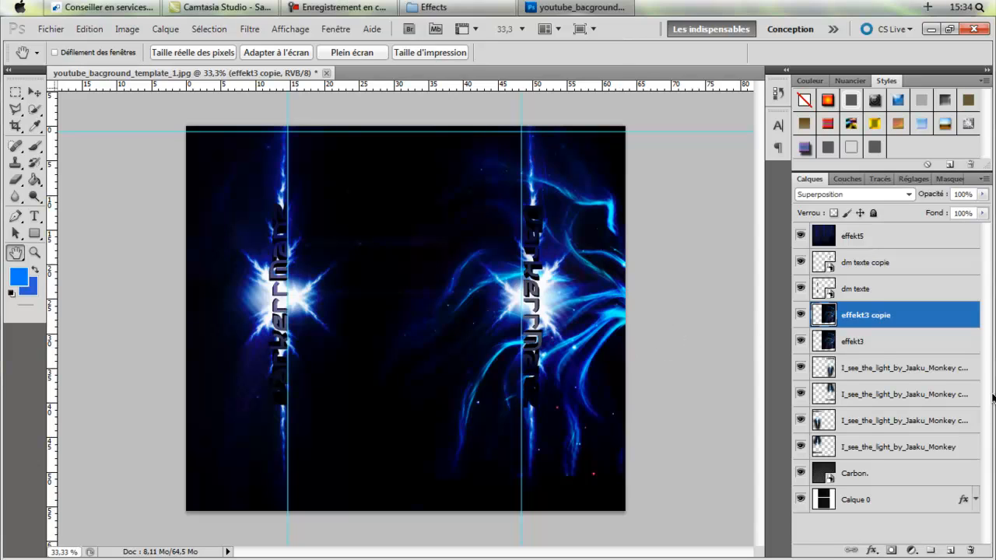
Step: Duplicate the effekt3 and effekt3 copie layers together
{"action": "left_click", "coordinate": [884, 343], "text": "shift"}
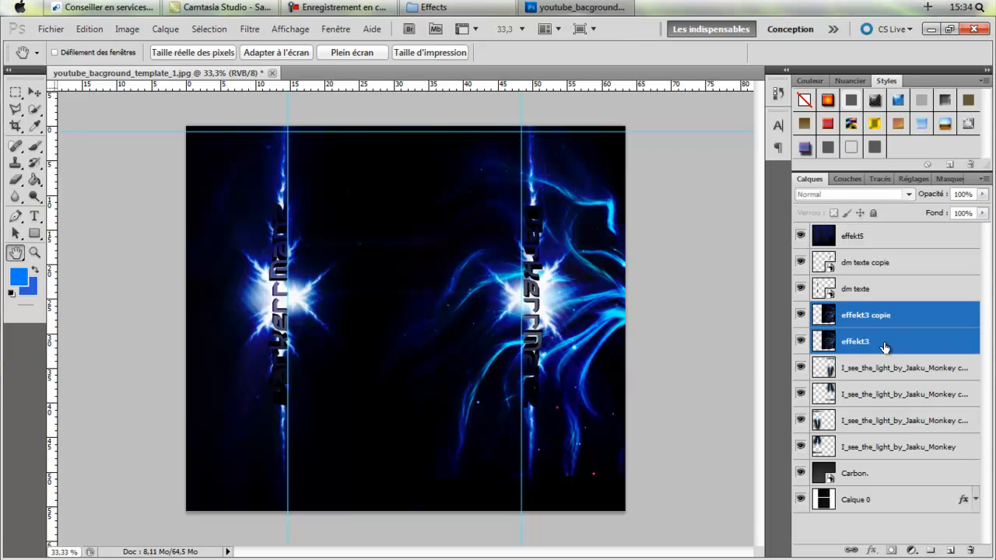
{"action": "right_click", "coordinate": [885, 345]}
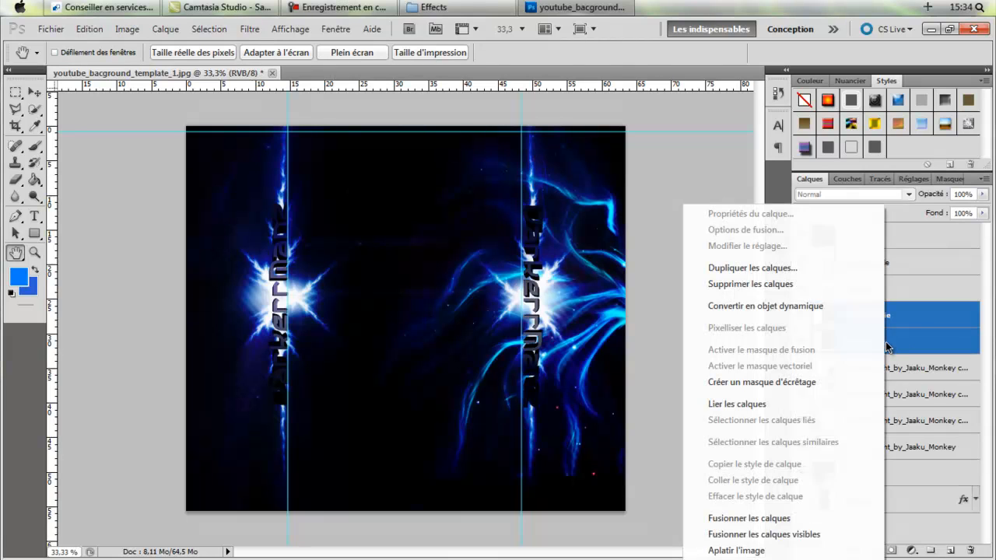
{"action": "left_click", "coordinate": [850, 272]}
{"action": "left_click", "coordinate": [648, 161]}
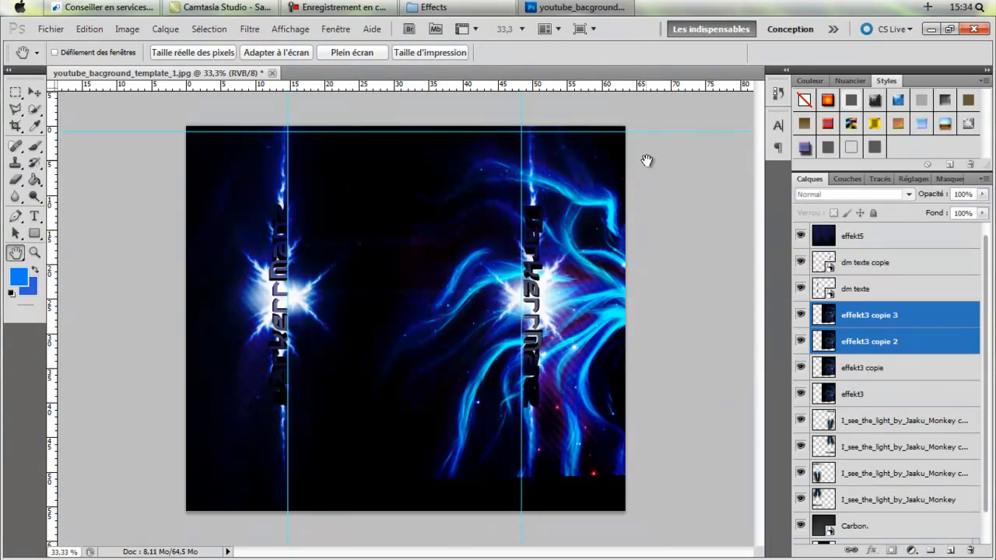
Step: Rotate the two new effekt3 copies 180°, move them over the left-hand lightning at about X 418 px, and apply the transformation
{"action": "key", "text": "ctrl+t"}
{"action": "right_click", "coordinate": [551, 260]}
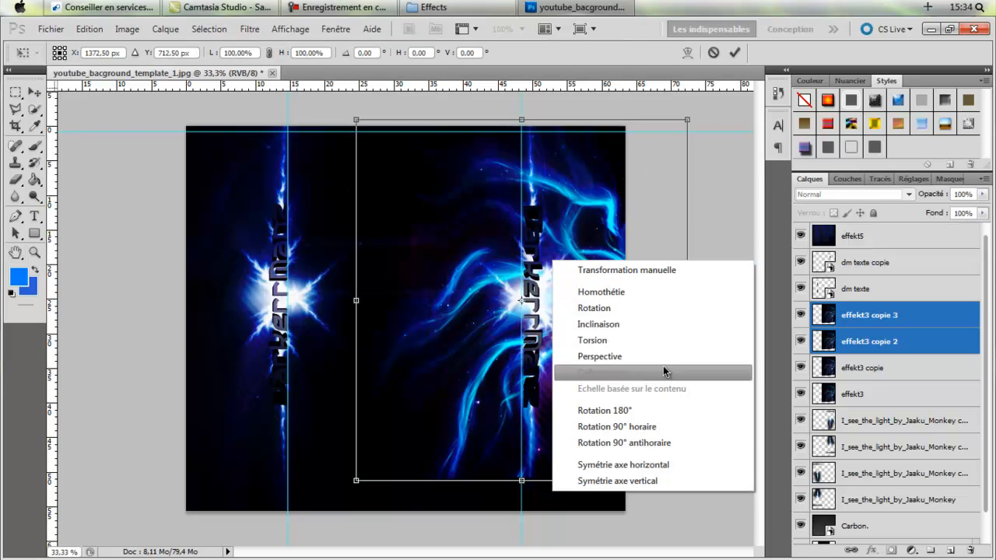
{"action": "left_click", "coordinate": [676, 407]}
{"action": "left_click_drag", "start_coordinate": [633, 380], "coordinate": [402, 398]}
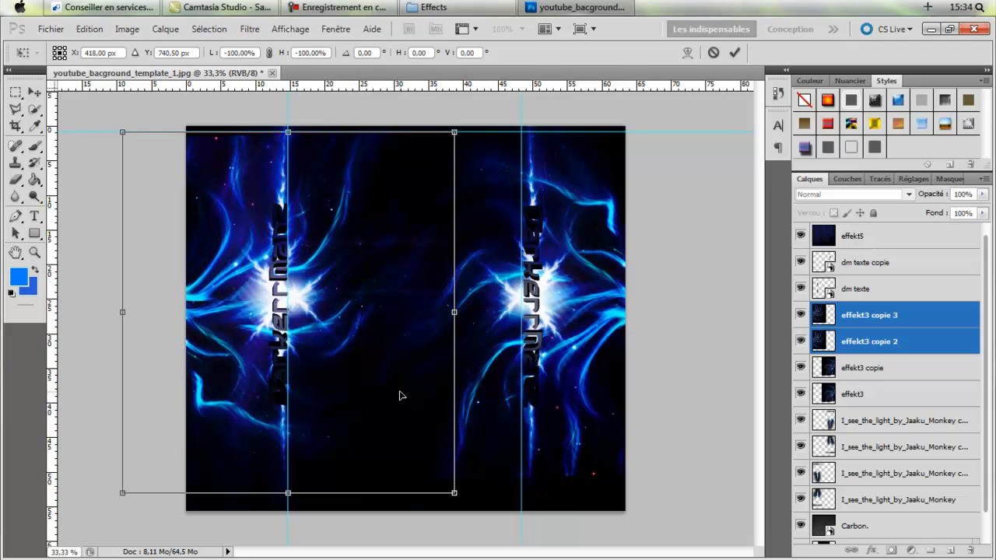
{"action": "left_click", "coordinate": [15, 252]}
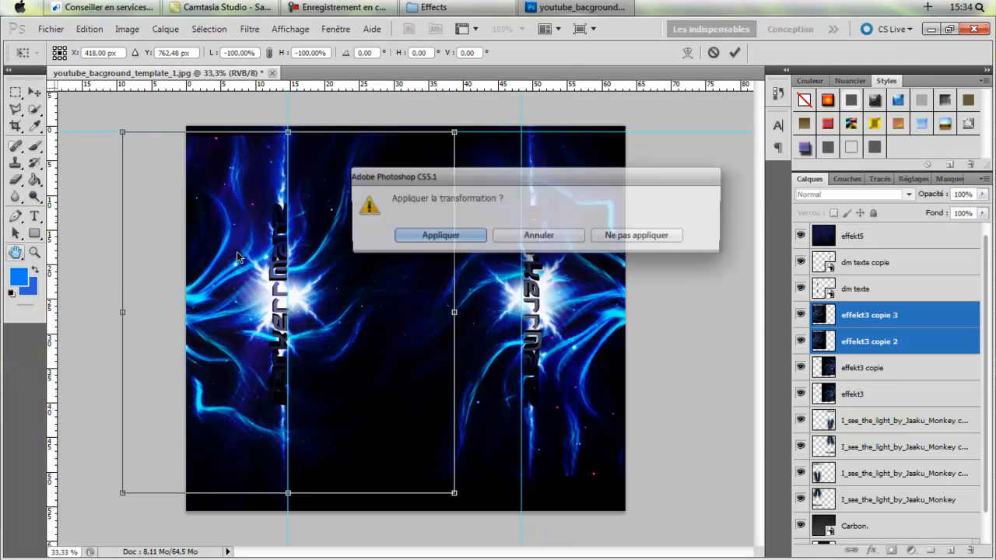
{"action": "left_click", "coordinate": [420, 238]}
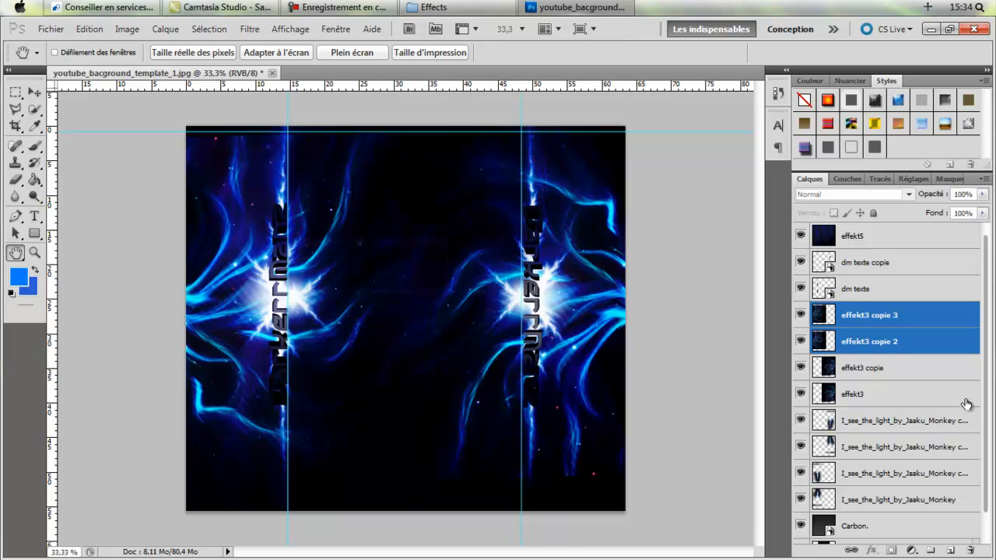
Step: Soften the hard lower edge of effekt3 and its first copy and the upper edge of copies 2 and 3 with the Eraser at 47% opacity
{"action": "left_click", "coordinate": [883, 393]}
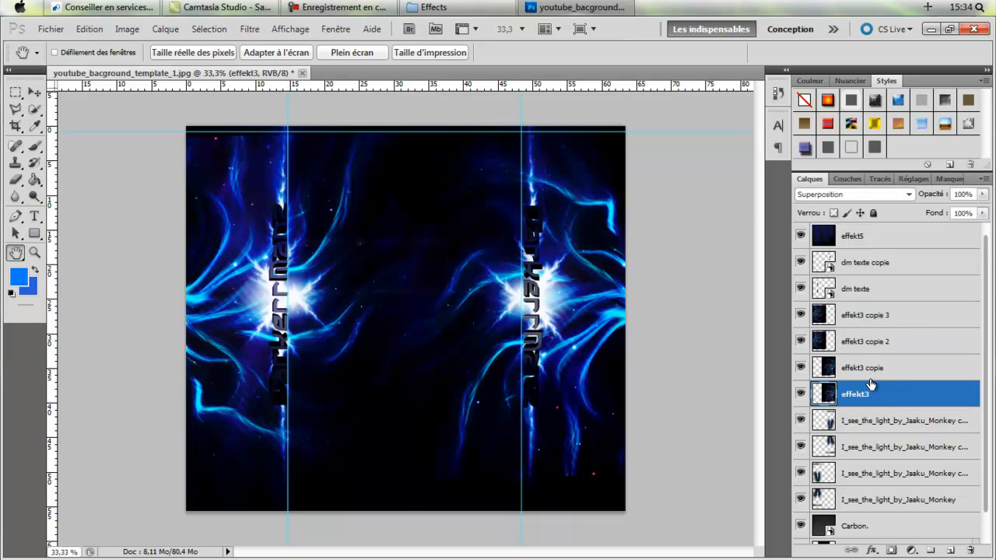
{"action": "left_click", "coordinate": [877, 371]}
{"action": "left_click", "coordinate": [882, 395]}
{"action": "left_click", "coordinate": [15, 179]}
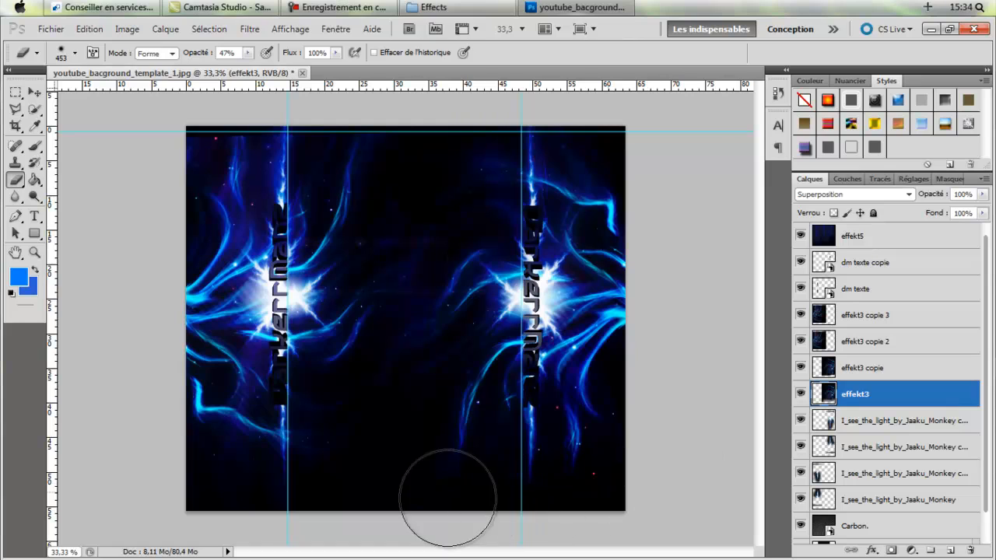
{"action": "left_click", "coordinate": [894, 375]}
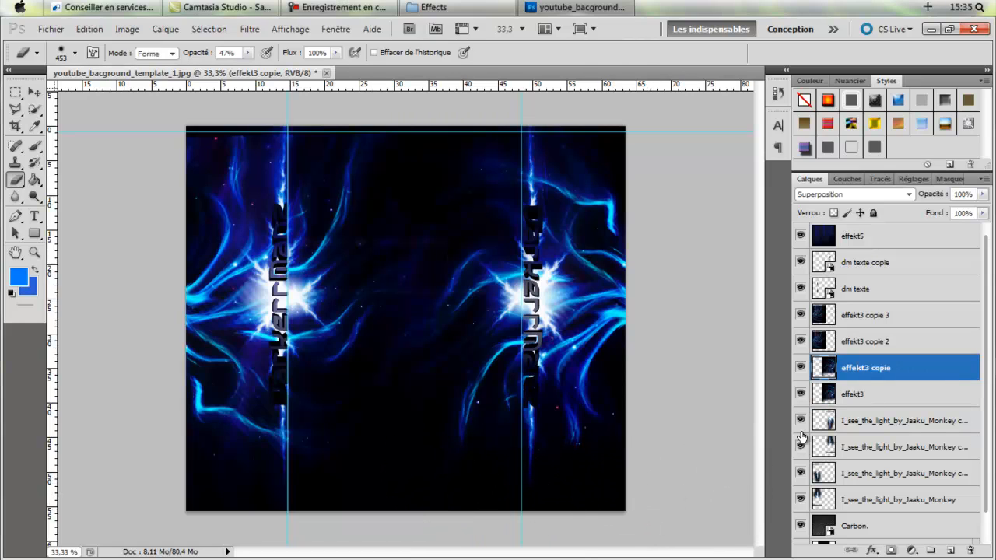
{"action": "left_click", "coordinate": [884, 339]}
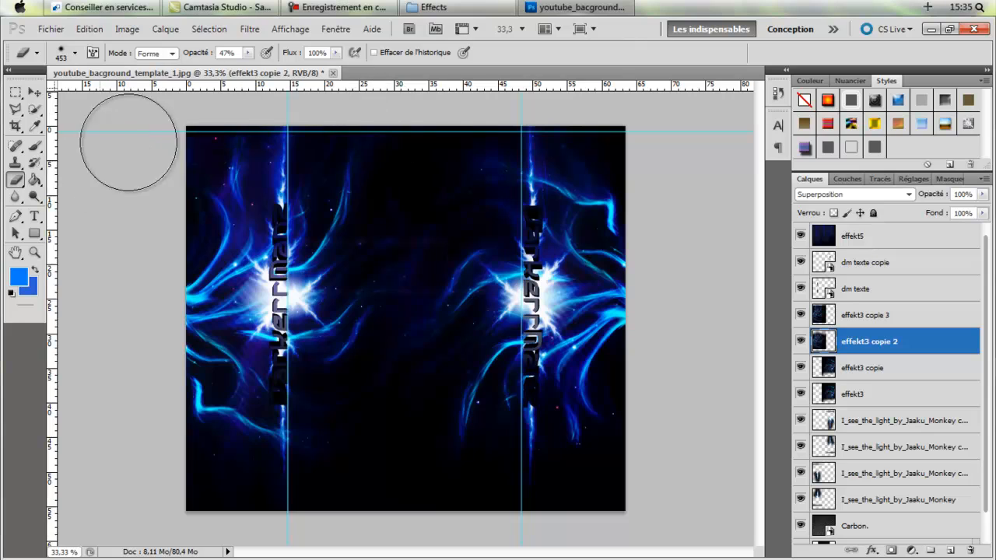
{"action": "left_click", "coordinate": [947, 319]}
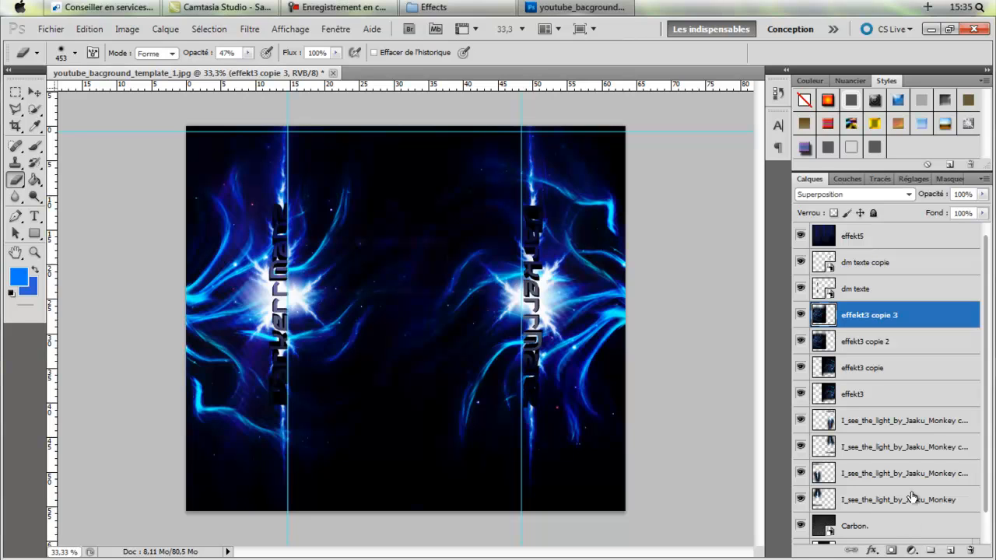
Step: Inspect the blended effects around the vertical DarkerrManz text at 66.67% zoom
{"action": "left_click", "coordinate": [35, 253]}
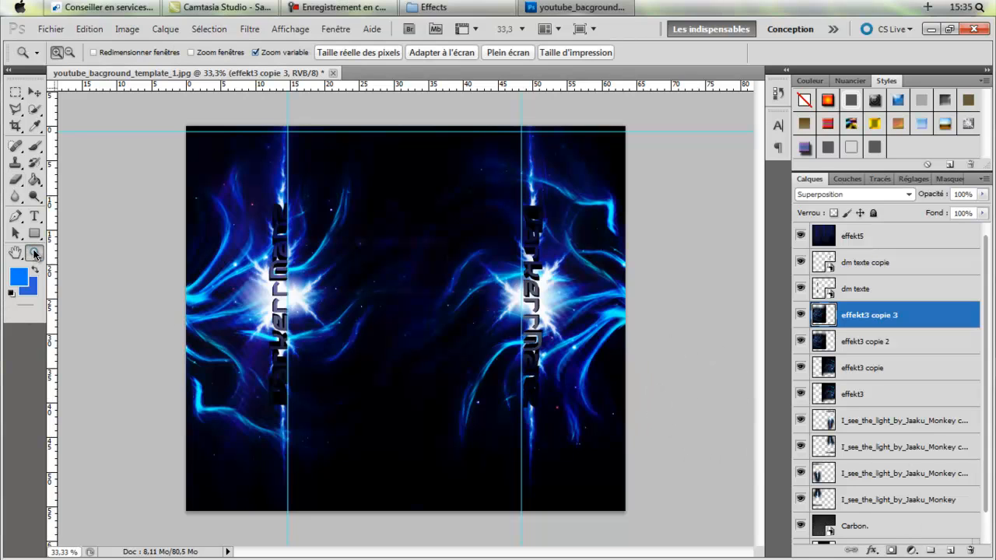
{"action": "left_click", "coordinate": [235, 192]}
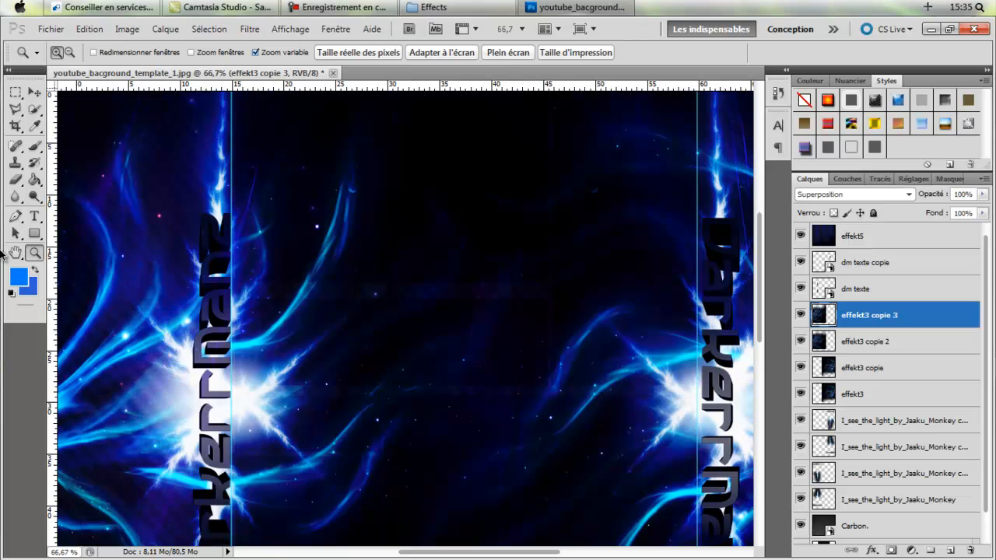
{"action": "left_click", "coordinate": [15, 253]}
{"action": "left_click_drag", "start_coordinate": [389, 204], "coordinate": [534, 112]}
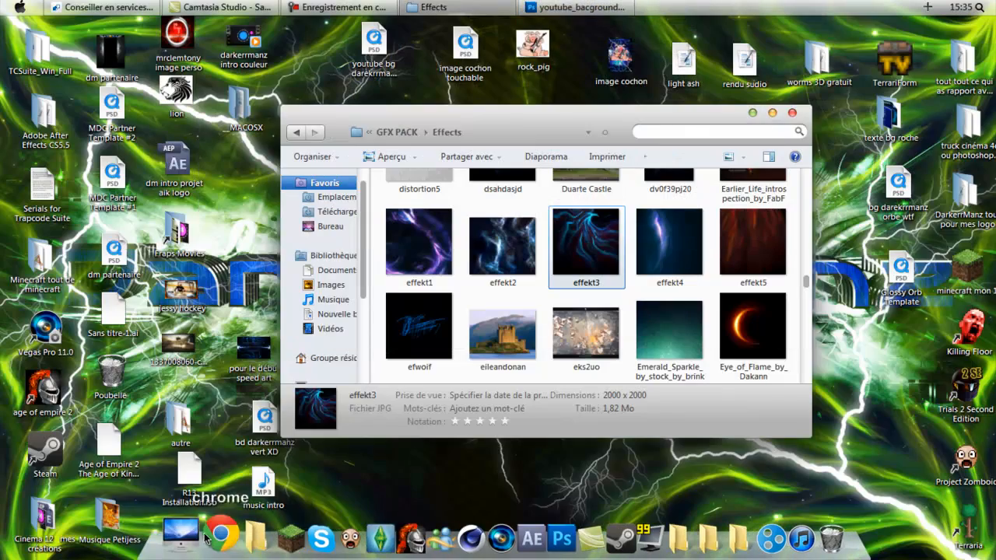
Step: Switch to YouTube in Chrome and, from the DarkerrManz channel, open the linked "tuto -- minecraft -- autre" channel to examine its background
{"action": "left_click", "coordinate": [214, 537]}
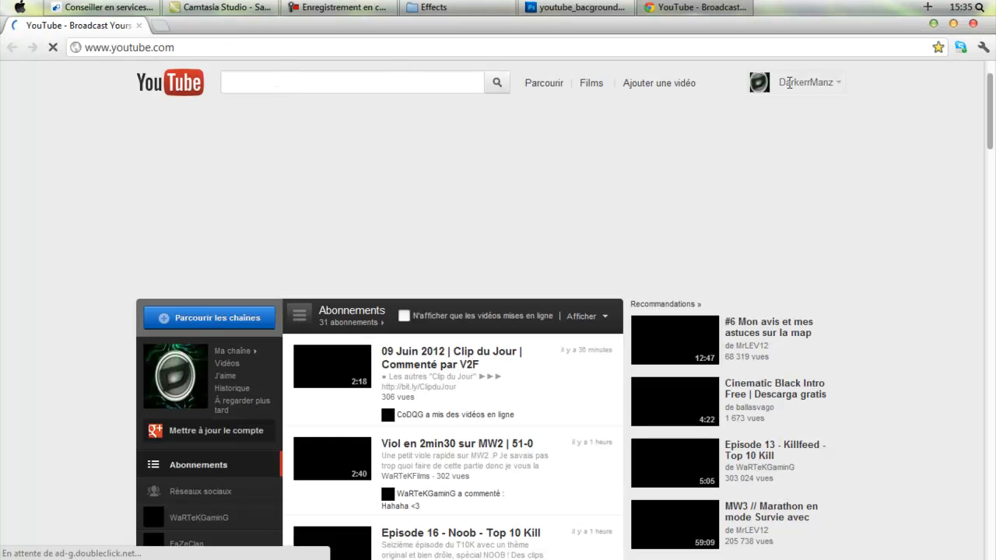
{"action": "left_click", "coordinate": [788, 82]}
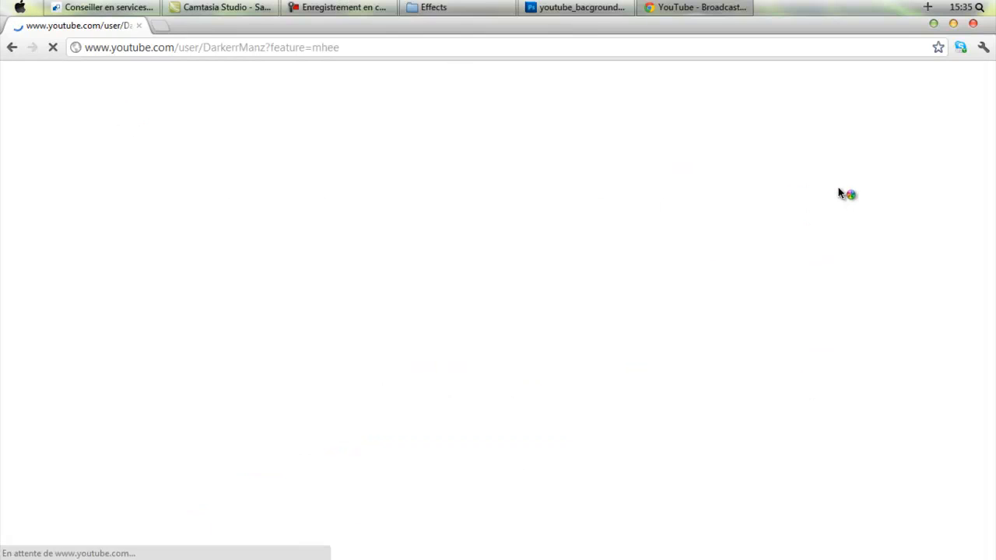
{"action": "scroll", "coordinate": [757, 235], "scroll_direction": "down", "scroll_amount": 4}
{"action": "scroll", "coordinate": [757, 235], "scroll_direction": "down", "scroll_amount": 7}
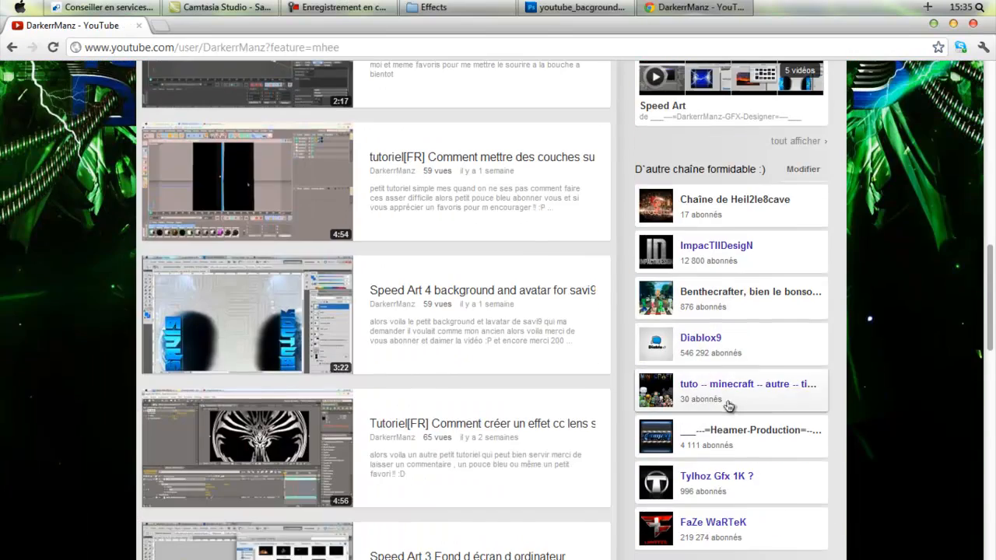
{"action": "left_click", "coordinate": [721, 392]}
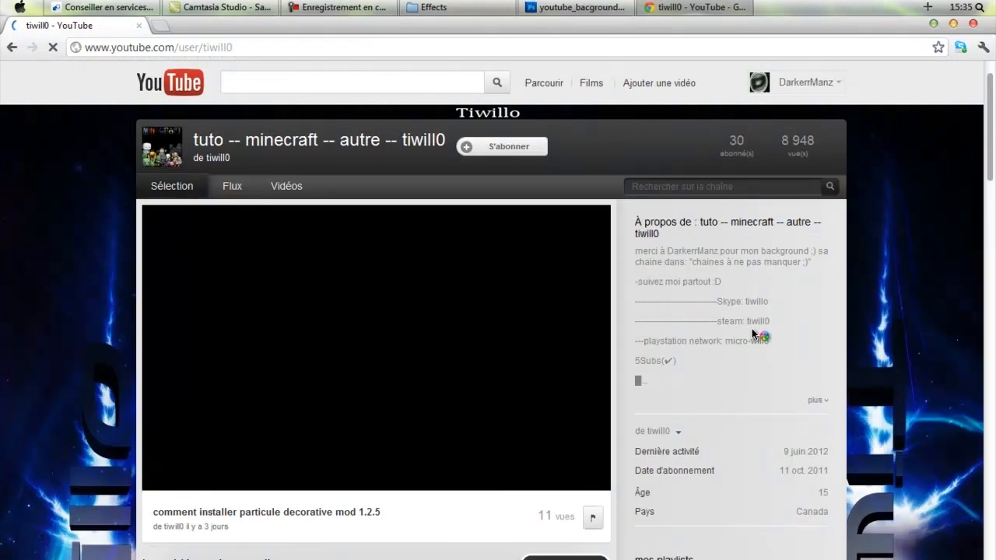
{"action": "scroll", "coordinate": [757, 337], "scroll_direction": "down", "scroll_amount": 5}
{"action": "scroll", "coordinate": [426, 390], "scroll_direction": "down", "scroll_amount": 3}
{"action": "scroll", "coordinate": [423, 384], "scroll_direction": "up", "scroll_amount": 6}
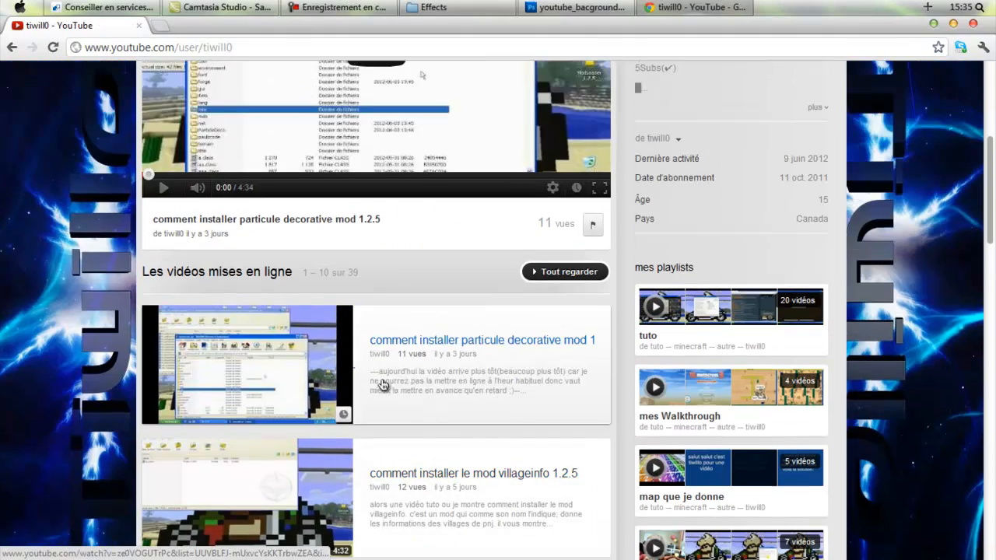
Step: Examine the side designs and top name text of the Tiwillo channel background, and close the browser
{"action": "scroll", "coordinate": [89, 368], "scroll_direction": "down", "scroll_amount": 4}
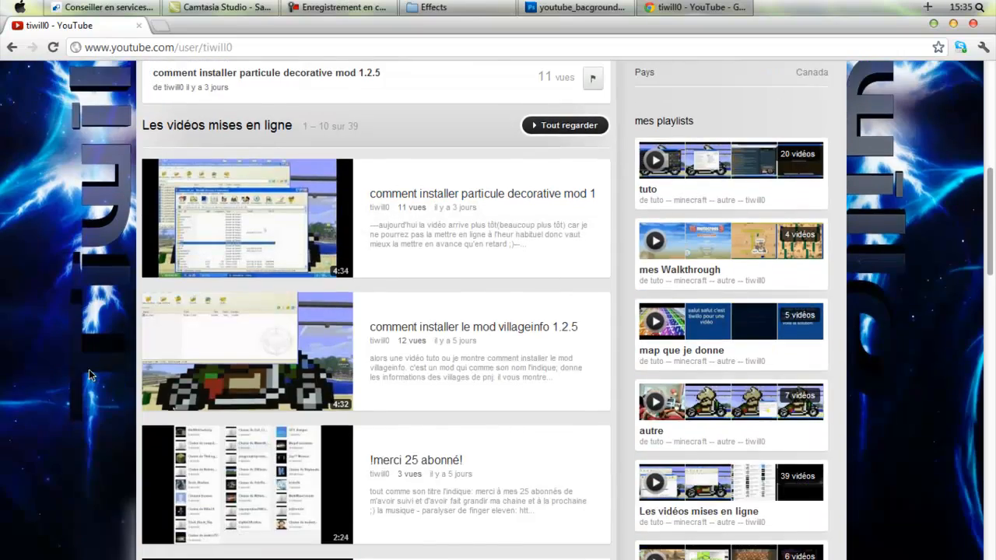
{"action": "scroll", "coordinate": [88, 369], "scroll_direction": "up", "scroll_amount": 6}
{"action": "scroll", "coordinate": [88, 370], "scroll_direction": "down", "scroll_amount": 5}
{"action": "scroll", "coordinate": [88, 370], "scroll_direction": "up", "scroll_amount": 5}
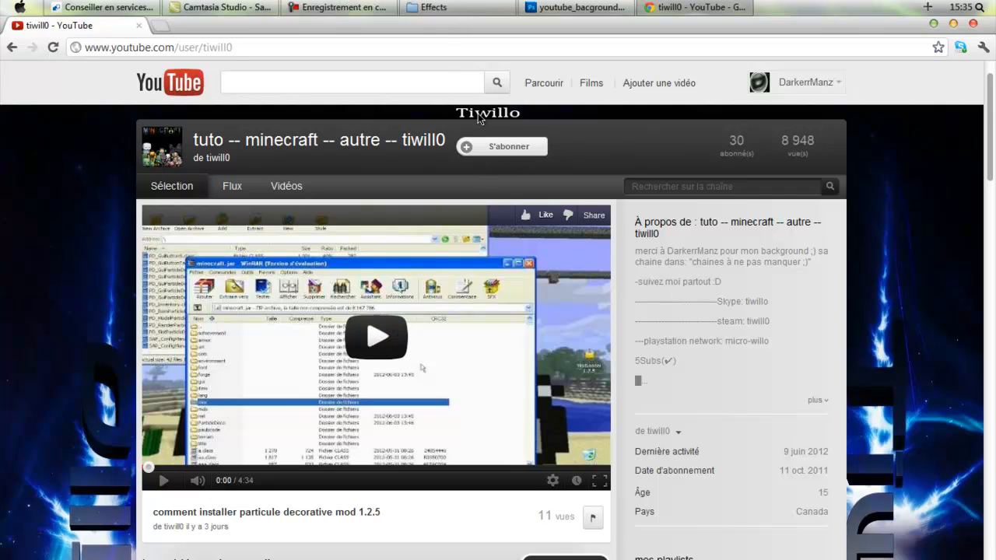
{"action": "left_click", "coordinate": [971, 26]}
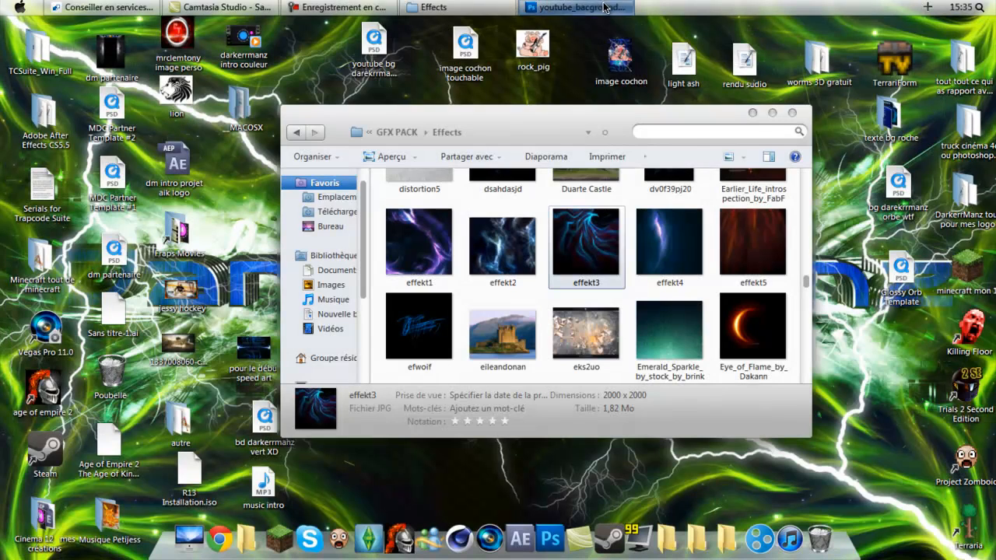
Step: Back in Photoshop, add the text "DarkerrManz" in Cambria Regular 16.99 pt above the effekt5 layer, along the canvas's upper edge
{"action": "left_click", "coordinate": [575, 7]}
{"action": "left_click_drag", "start_coordinate": [518, 213], "coordinate": [651, 280]}
{"action": "left_click_drag", "start_coordinate": [391, 220], "coordinate": [338, 353]}
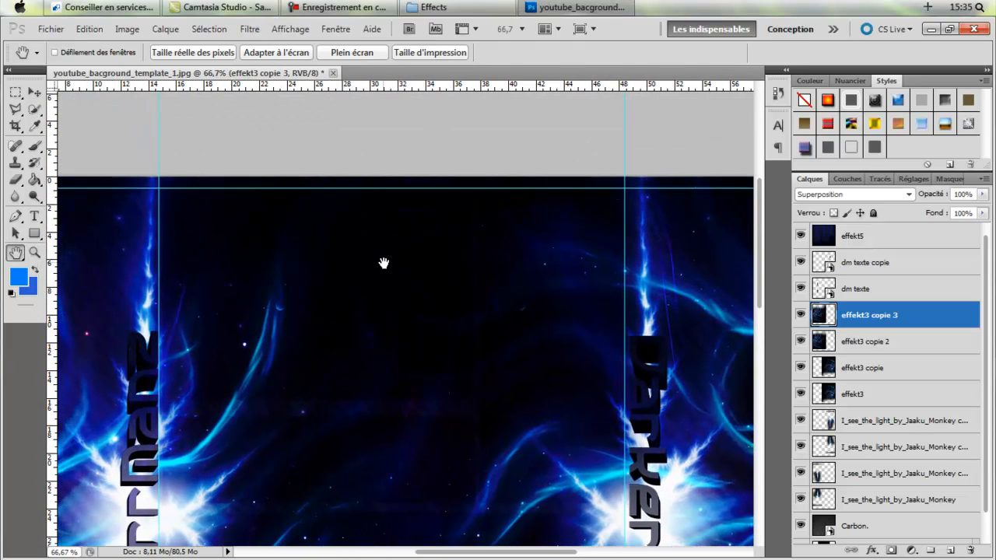
{"action": "left_click_drag", "start_coordinate": [416, 253], "coordinate": [445, 273]}
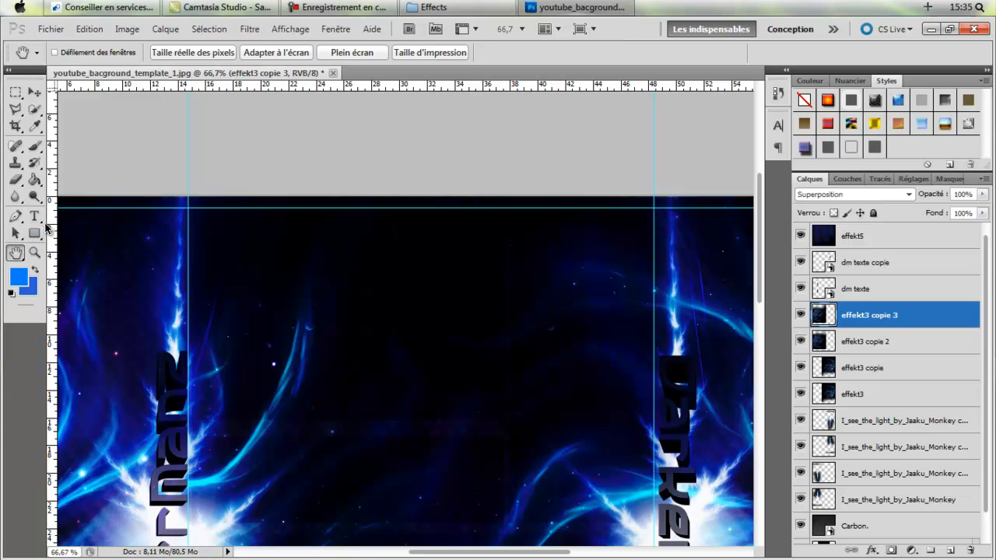
{"action": "left_click", "coordinate": [34, 216]}
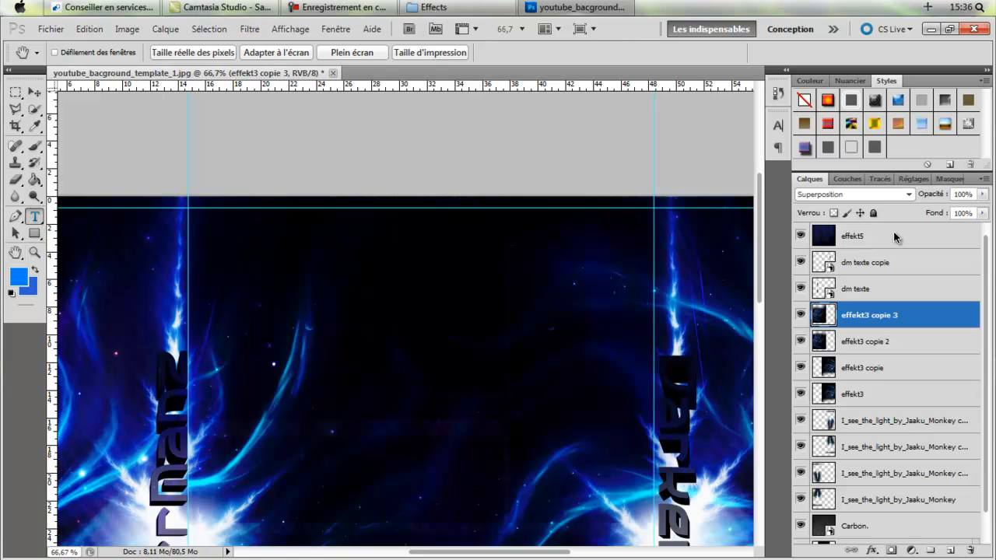
{"action": "key", "text": "alt+period"}
{"action": "left_click", "coordinate": [17, 253]}
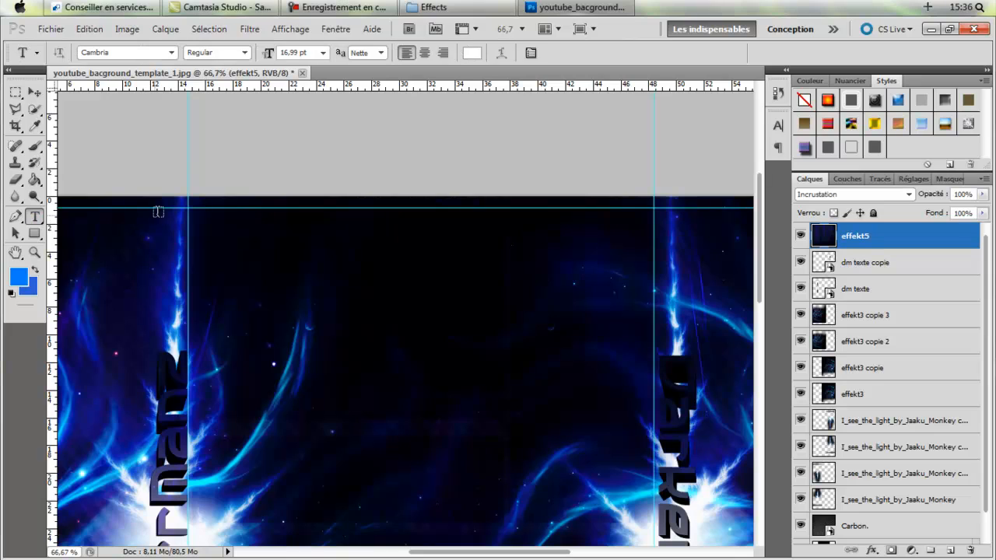
{"action": "left_click", "coordinate": [206, 205]}
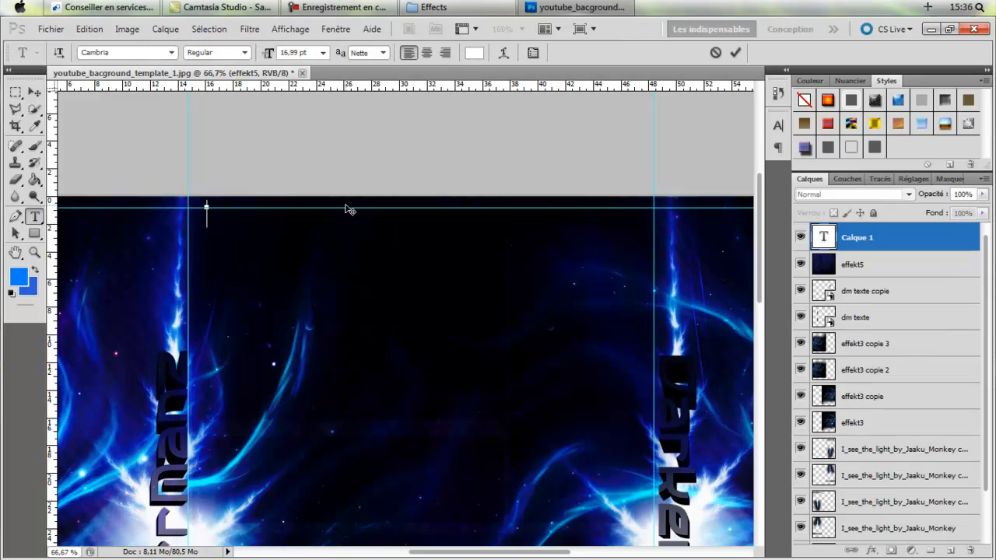
{"action": "left_click", "coordinate": [777, 124]}
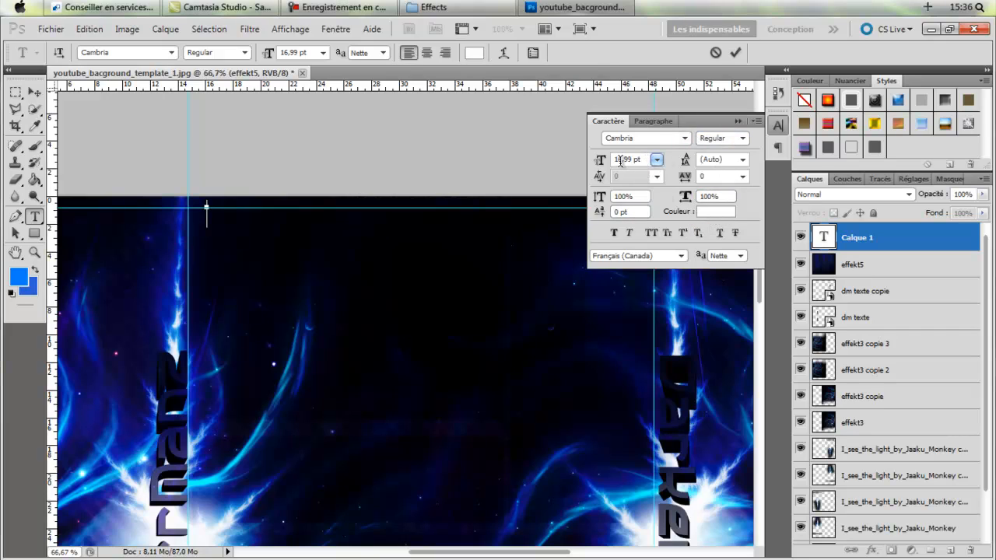
{"action": "left_click", "coordinate": [737, 122]}
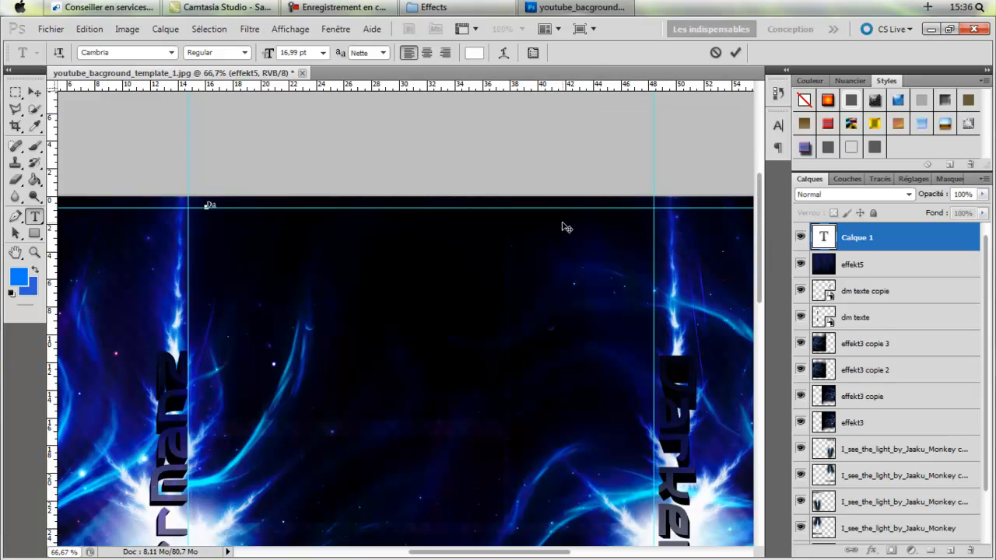
{"action": "type", "text": "kerrManz"}
{"action": "left_click", "coordinate": [15, 253]}
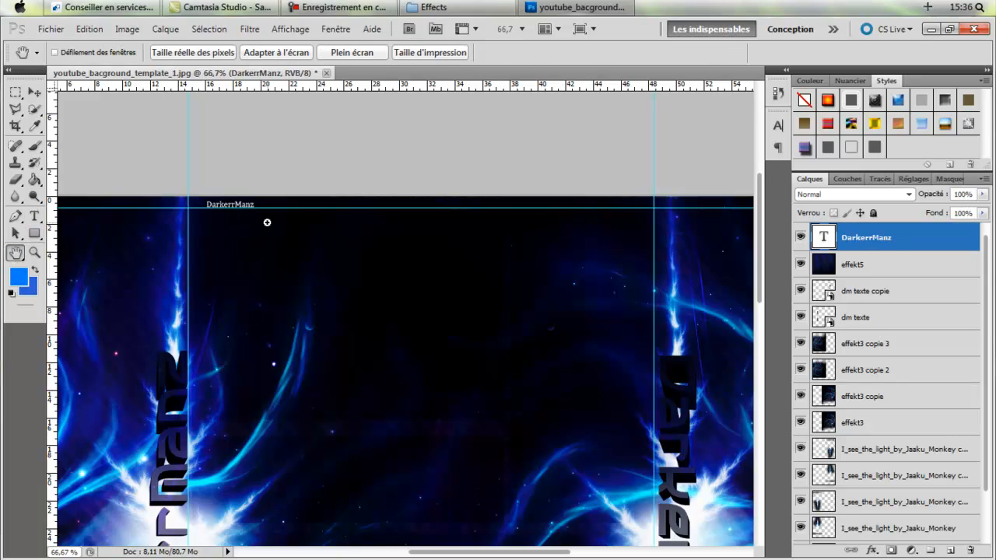
Step: Widen the small DarkerrManz title to 210.22%, move it to the middle of the canvas's upper edge, and apply the transformation
{"action": "key", "text": "ctrl+t"}
{"action": "left_click_drag", "start_coordinate": [246, 220], "coordinate": [441, 222]}
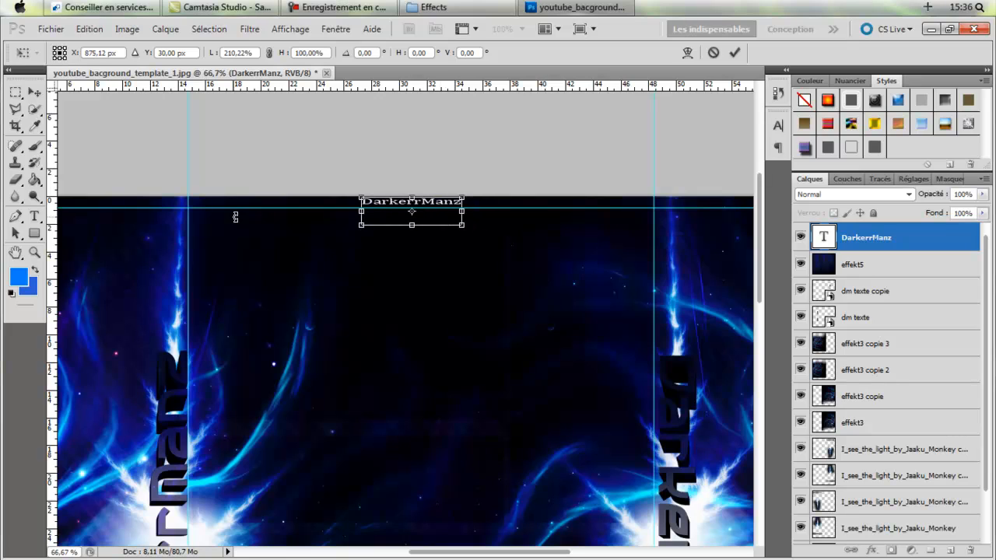
{"action": "left_click", "coordinate": [16, 252]}
{"action": "left_click", "coordinate": [454, 236]}
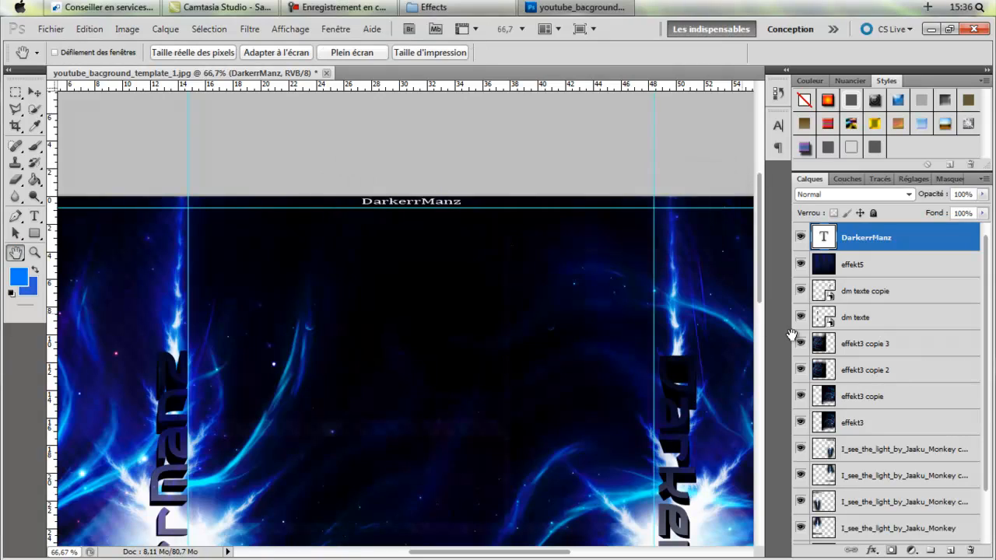
{"action": "key", "text": "v"}
{"action": "key", "text": "ctrl+t"}
{"action": "left_click", "coordinate": [15, 252]}
{"action": "left_click", "coordinate": [418, 232]}
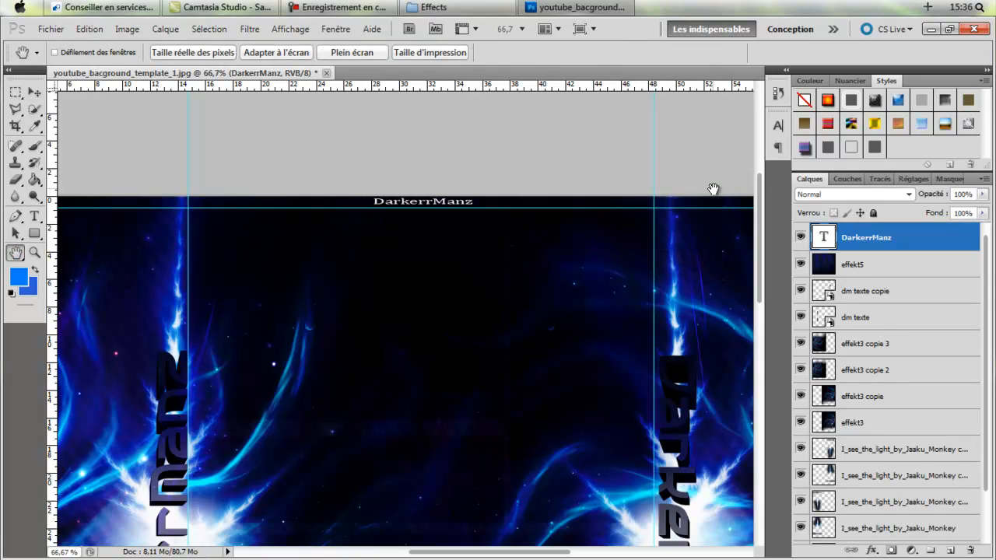
Step: Set up saving the finished background under a new name on the desktop (Bureau) in JPEG format
{"action": "left_click", "coordinate": [35, 254]}
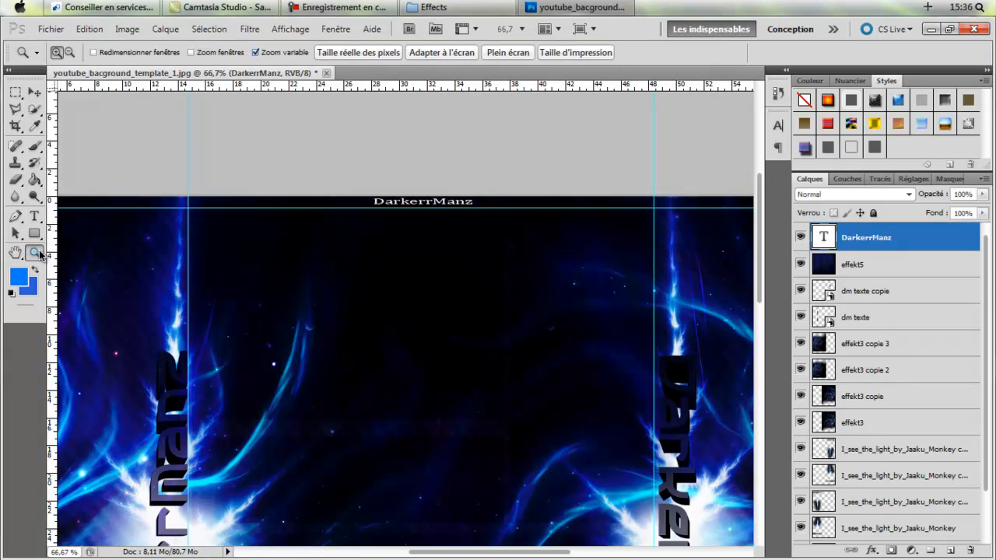
{"action": "left_click", "coordinate": [362, 247], "text": "alt"}
{"action": "left_click", "coordinate": [57, 52]}
{"action": "left_click", "coordinate": [62, 217]}
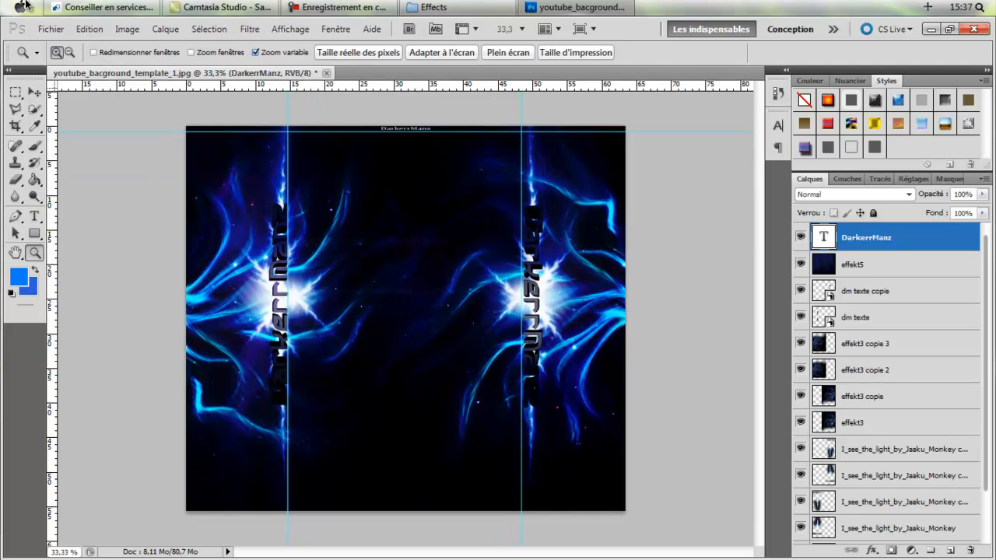
{"action": "left_click", "coordinate": [47, 29]}
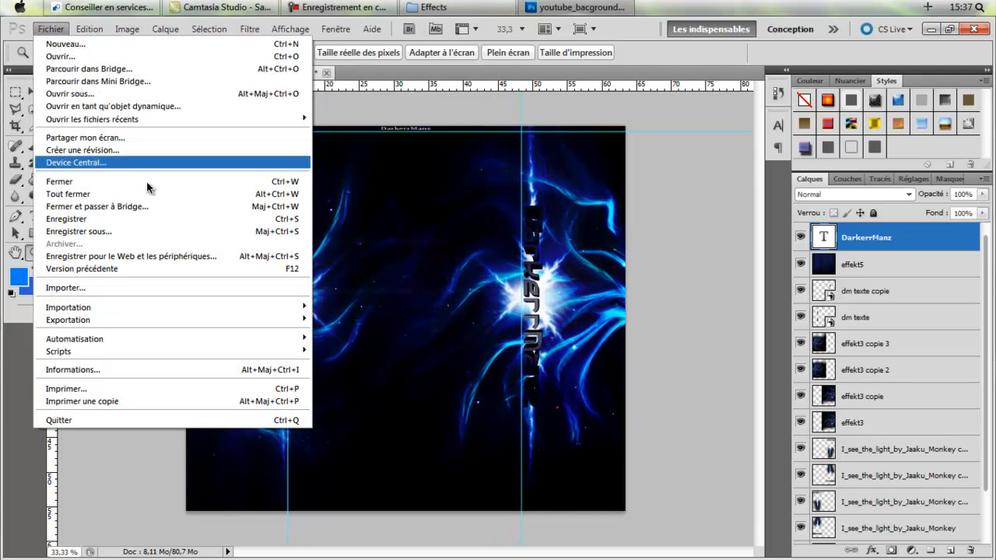
{"action": "left_click", "coordinate": [146, 232]}
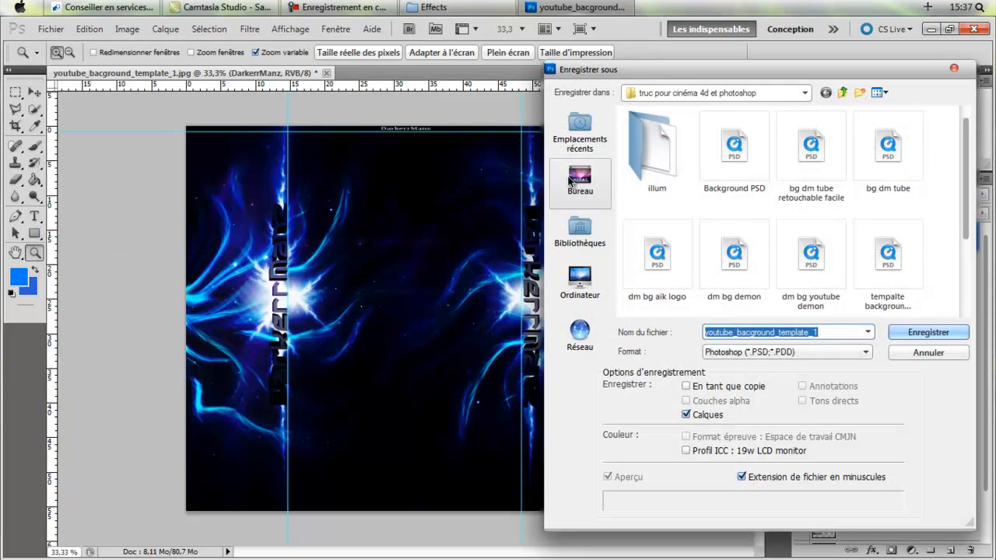
{"action": "left_click", "coordinate": [580, 179]}
{"action": "left_click", "coordinate": [760, 354]}
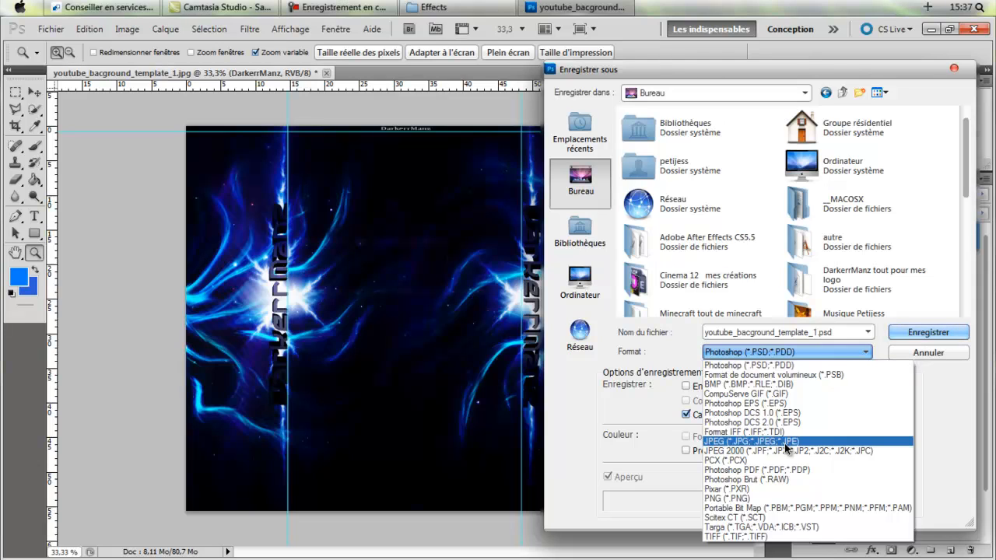
{"action": "left_click", "coordinate": [784, 441]}
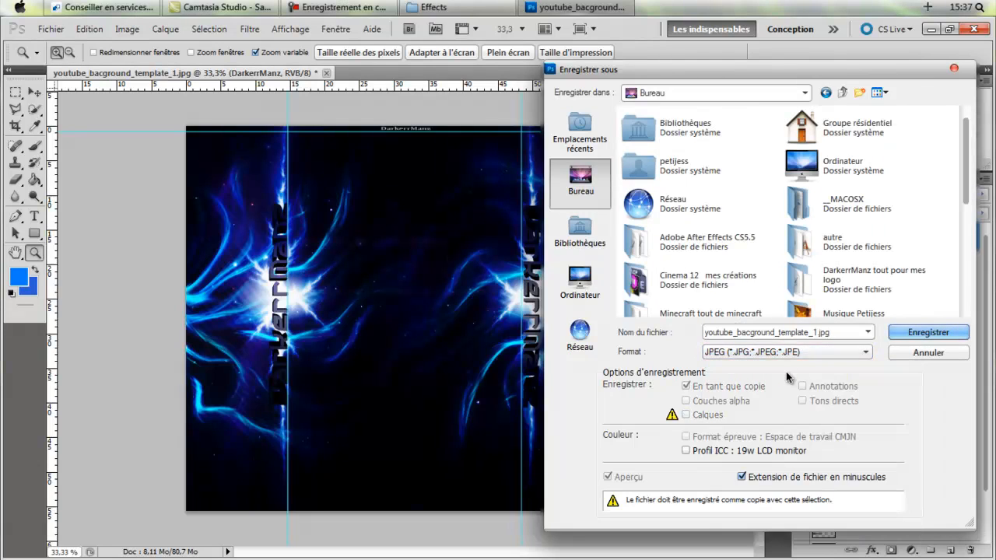
Step: Name the JPEG copy "dm bg tuto", adjust its quality, and save it
{"action": "double_click", "coordinate": [831, 332]}
{"action": "type", "text": "dm "}
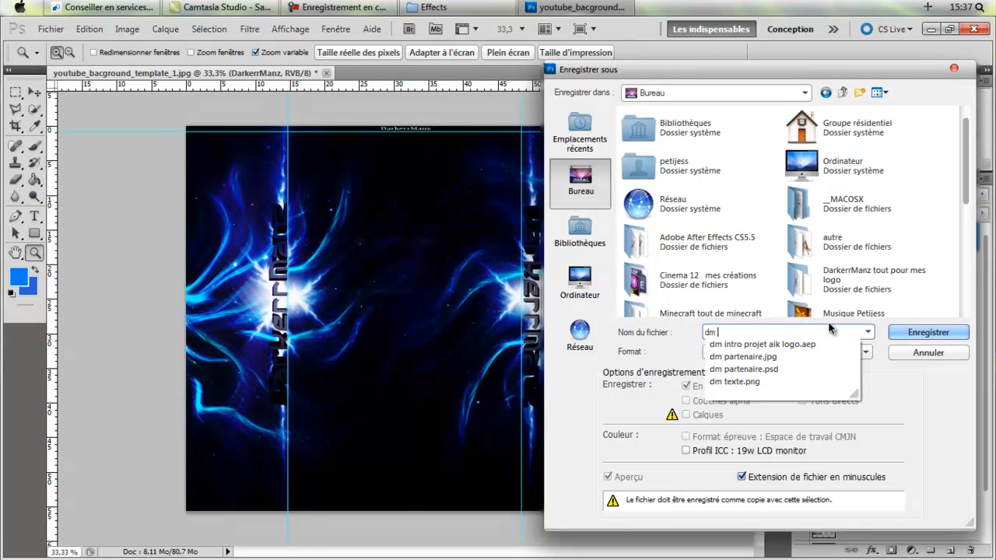
{"action": "type", "text": "bg tuto"}
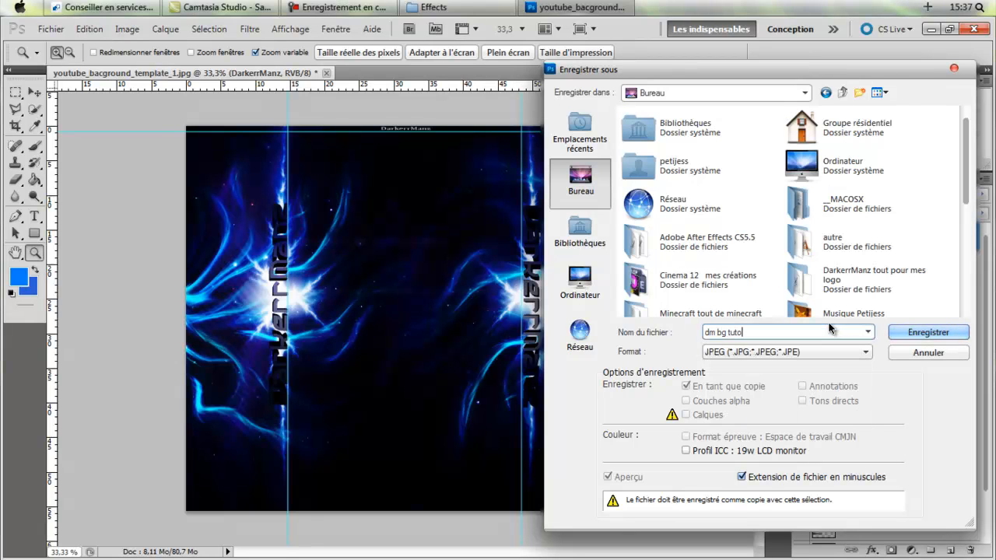
{"action": "key", "text": "Return"}
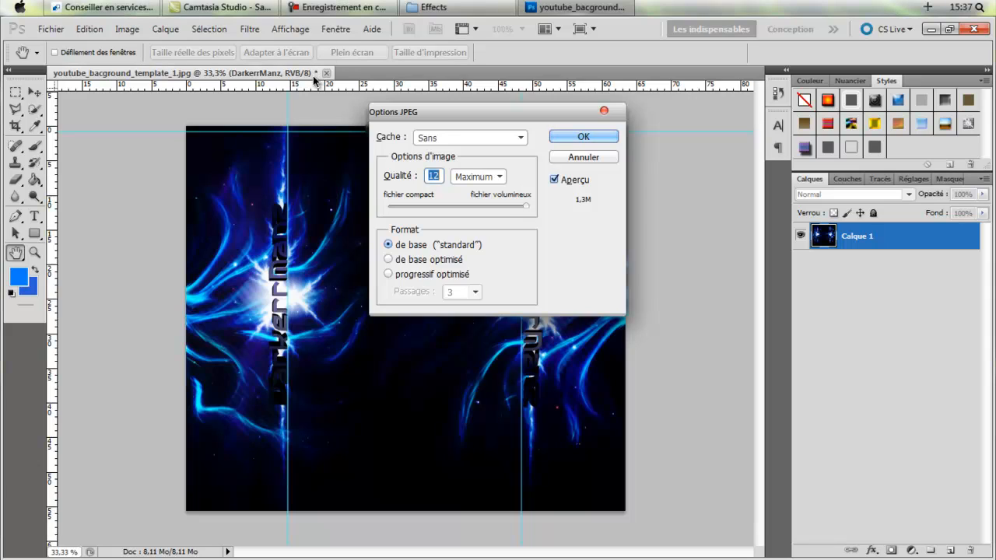
{"action": "left_click_drag", "start_coordinate": [525, 206], "coordinate": [499, 209]}
{"action": "left_click", "coordinate": [583, 136]}
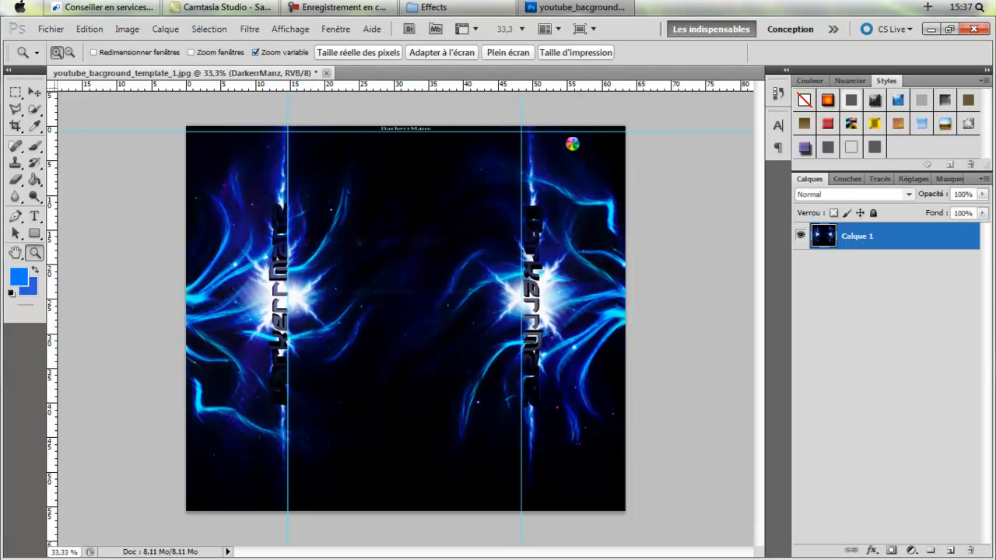
Step: Open the exported "dm bg tuto" image from the desktop, inspect it enlarged and in full, and close the viewer
{"action": "left_click", "coordinate": [931, 29]}
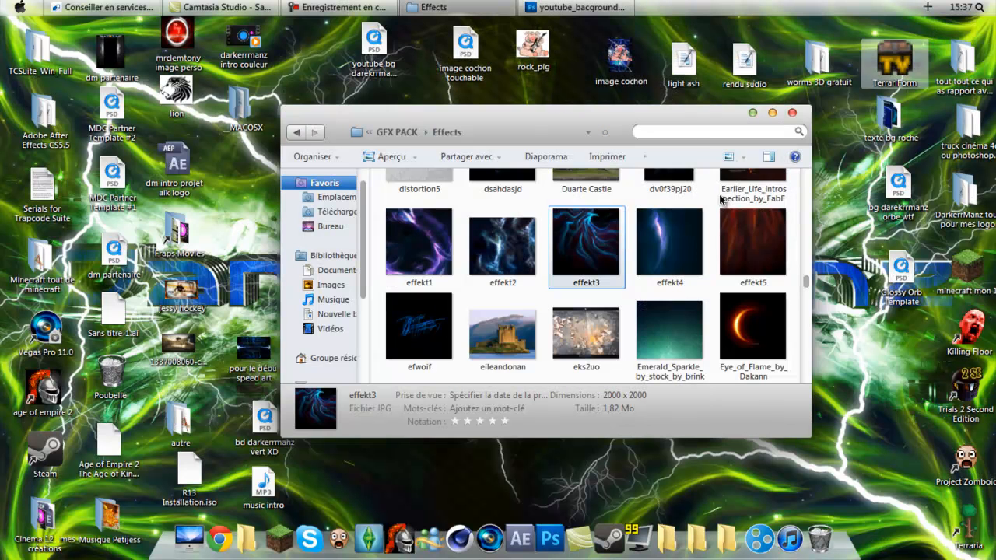
{"action": "left_click", "coordinate": [792, 114]}
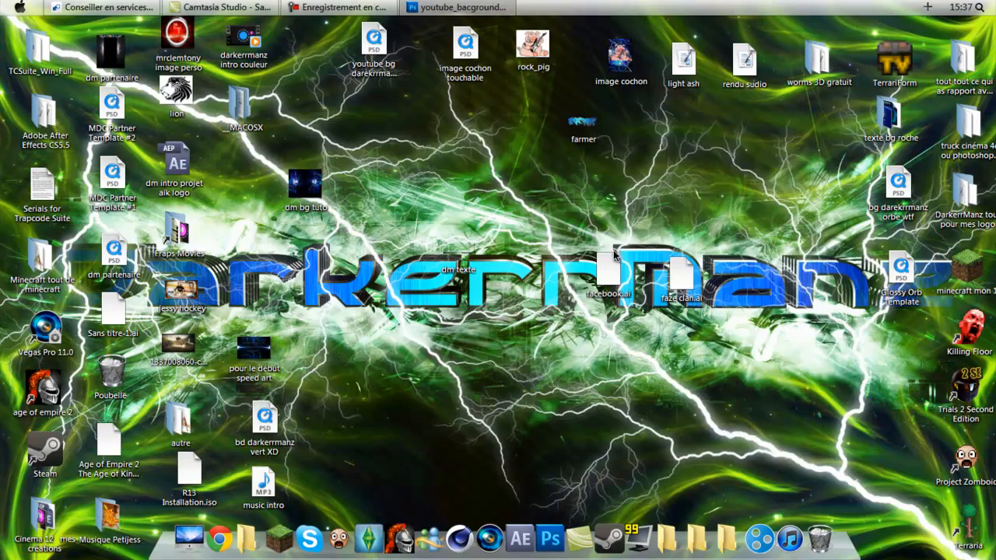
{"action": "double_click", "coordinate": [305, 184]}
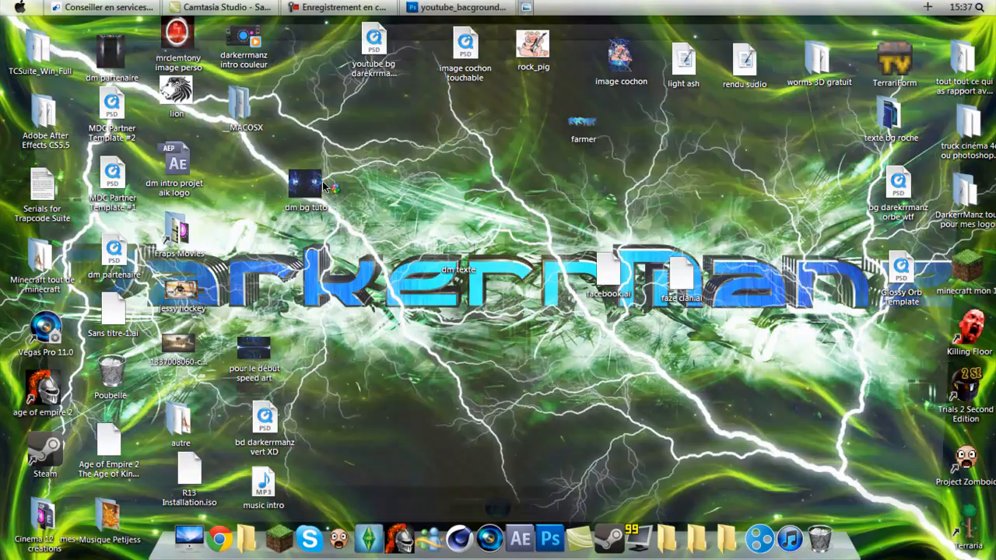
{"action": "scroll", "coordinate": [485, 174], "scroll_direction": "up", "scroll_amount": 2}
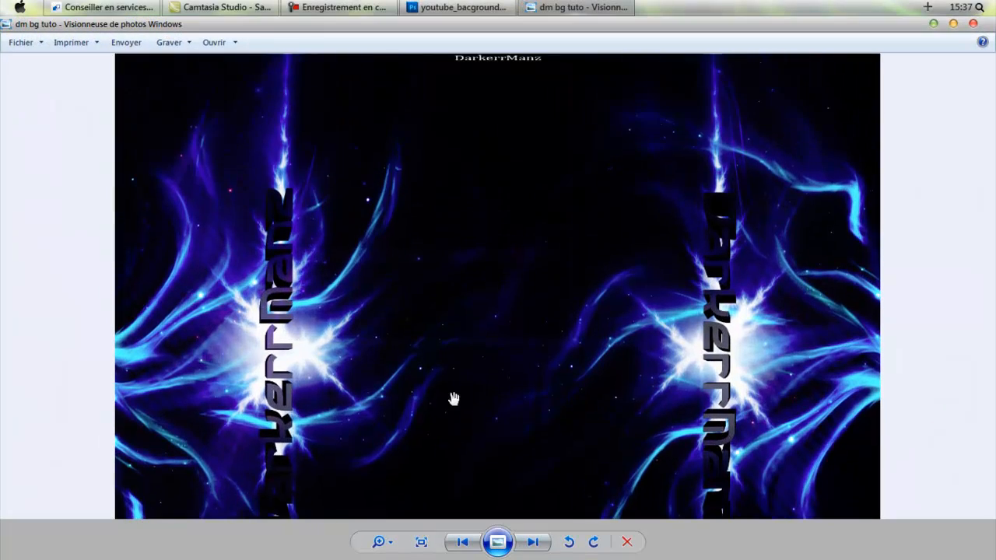
{"action": "left_click_drag", "start_coordinate": [461, 352], "coordinate": [491, 153]}
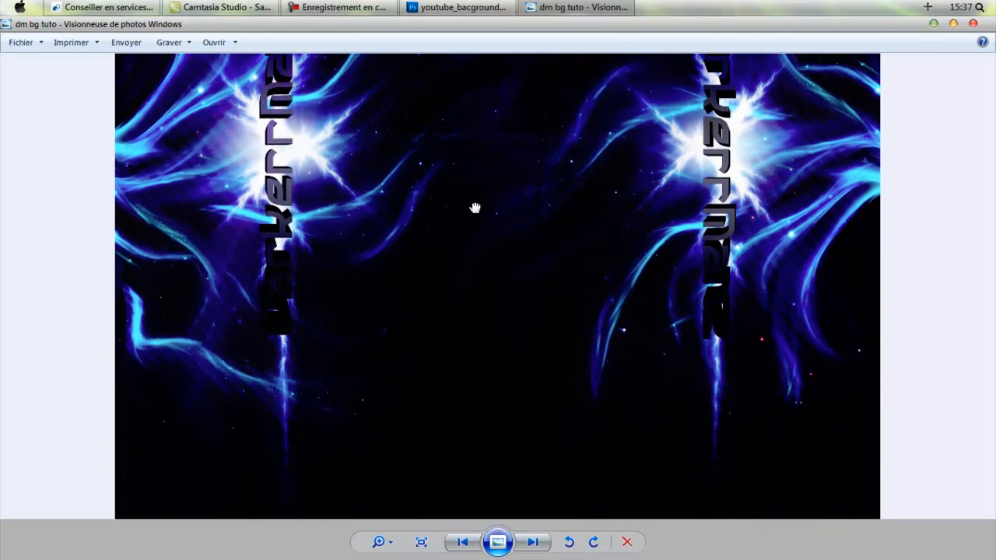
{"action": "left_click_drag", "start_coordinate": [462, 214], "coordinate": [584, 225]}
{"action": "scroll", "coordinate": [586, 226], "scroll_direction": "down", "scroll_amount": 5}
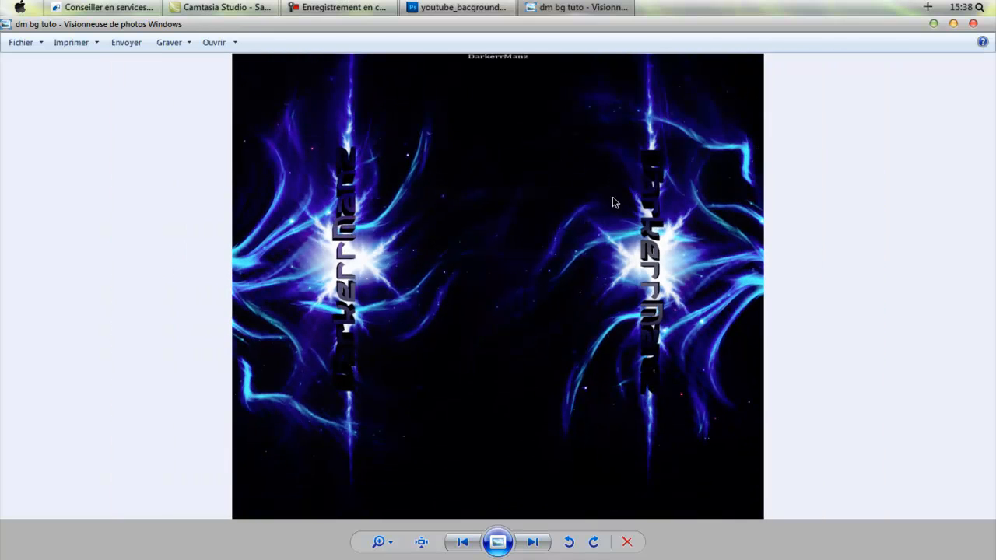
{"action": "left_click", "coordinate": [971, 24]}
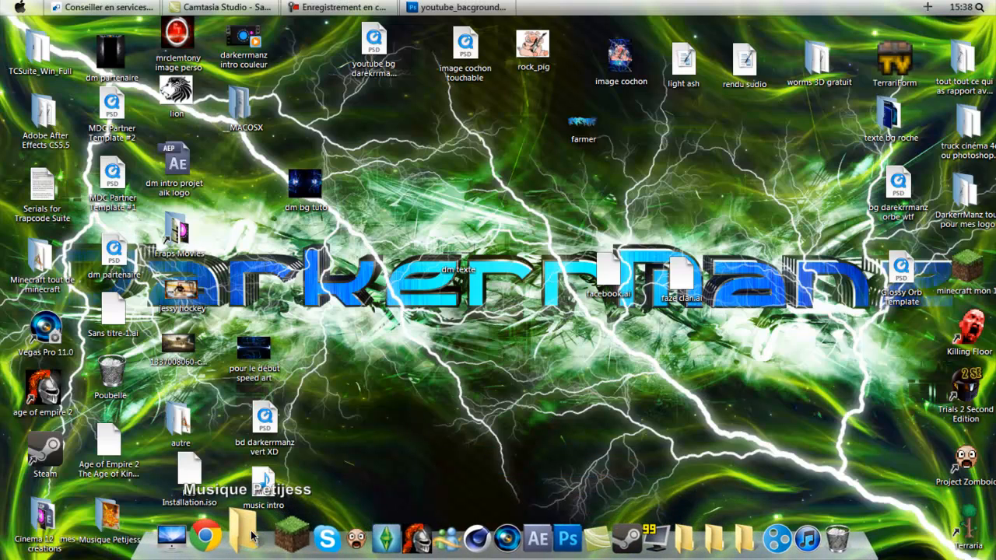
Step: Open "darkerrmanz bg vert eclair XD" from the Background folder and examine its text and lightning up close
{"action": "left_click", "coordinate": [667, 536]}
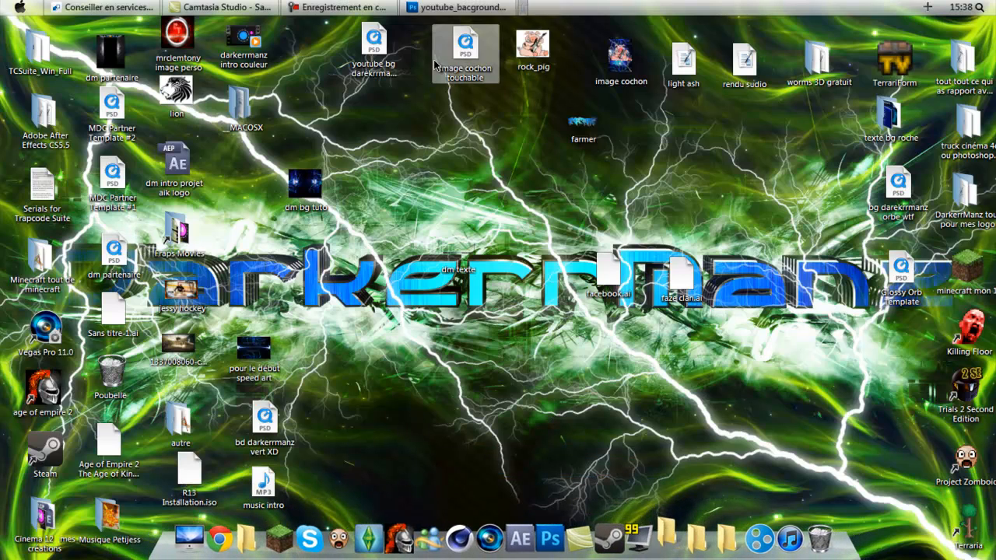
{"action": "scroll", "coordinate": [506, 233], "scroll_direction": "down", "scroll_amount": 10}
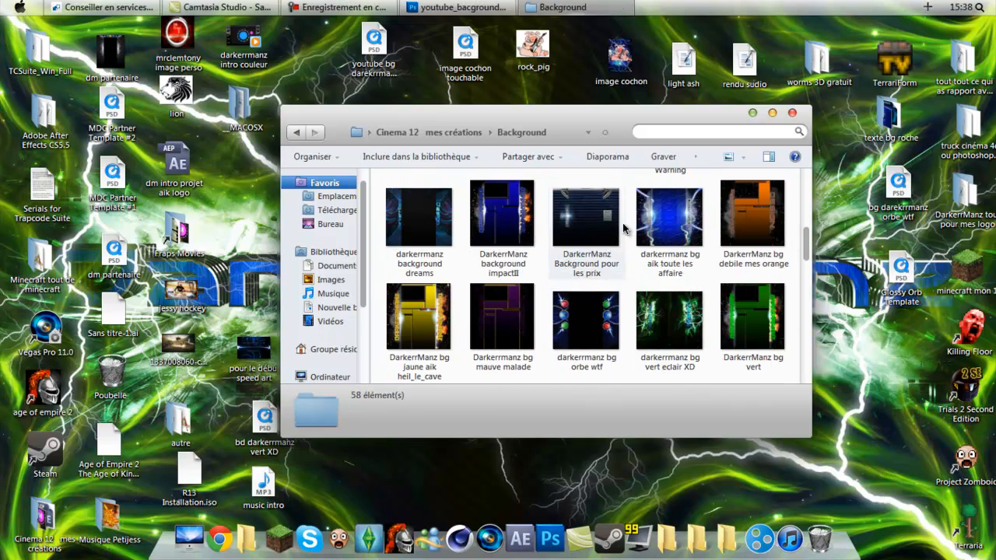
{"action": "left_click", "coordinate": [670, 319]}
{"action": "double_click", "coordinate": [678, 312]}
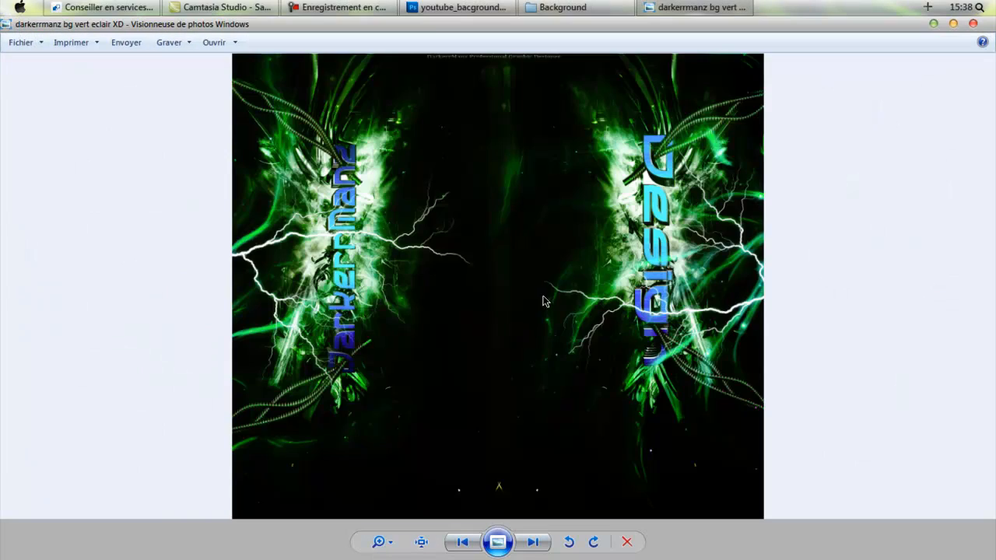
{"action": "scroll", "coordinate": [545, 301], "scroll_direction": "up", "scroll_amount": 1}
{"action": "left_click_drag", "start_coordinate": [539, 321], "coordinate": [509, 366]}
{"action": "scroll", "coordinate": [538, 226], "scroll_direction": "up", "scroll_amount": 1}
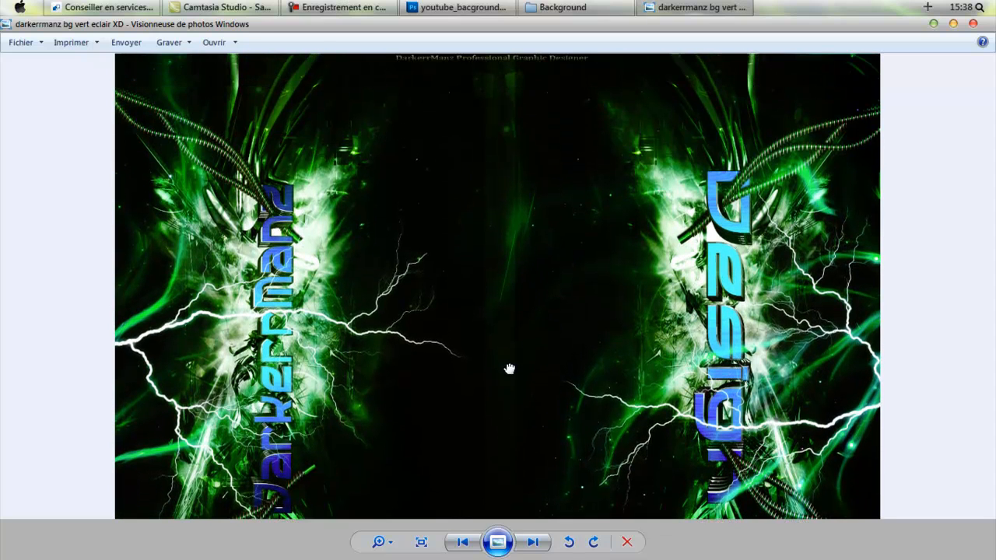
Step: Examine the lower part, cables and overall layout of the green lightning background, then close the image and the Background folder
{"action": "left_click_drag", "start_coordinate": [514, 314], "coordinate": [527, 142]}
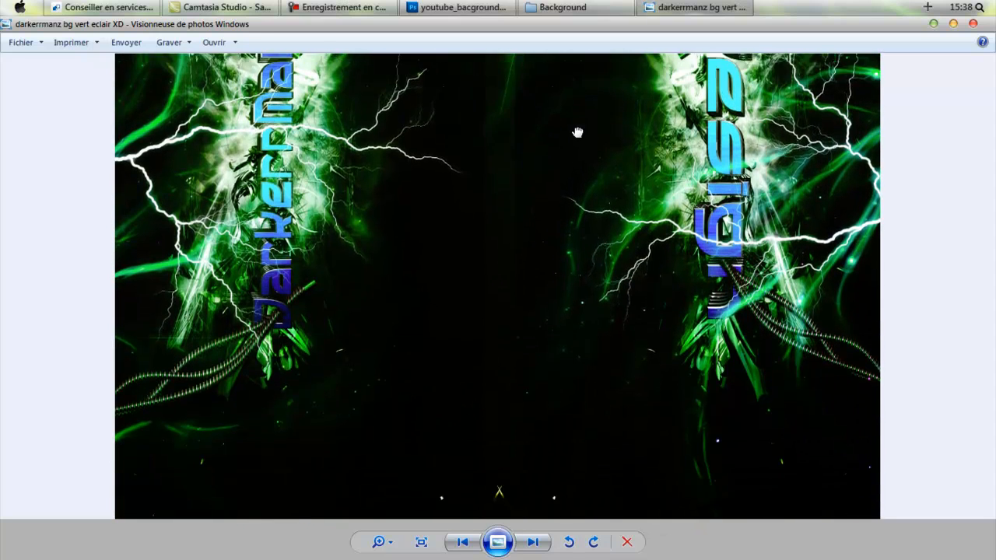
{"action": "left_click_drag", "start_coordinate": [585, 303], "coordinate": [564, 231]}
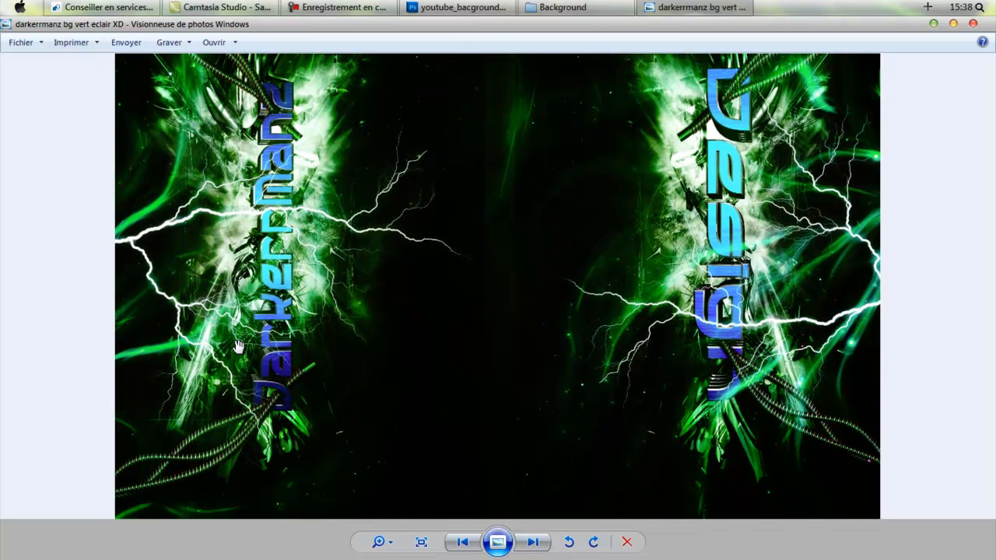
{"action": "scroll", "coordinate": [299, 358], "scroll_direction": "down", "scroll_amount": 2}
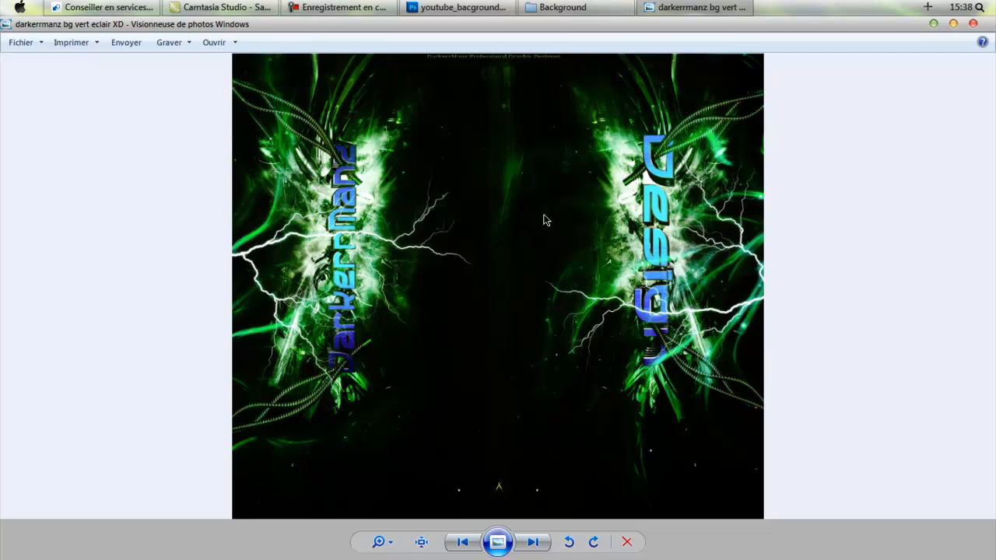
{"action": "scroll", "coordinate": [321, 282], "scroll_direction": "up", "scroll_amount": 1}
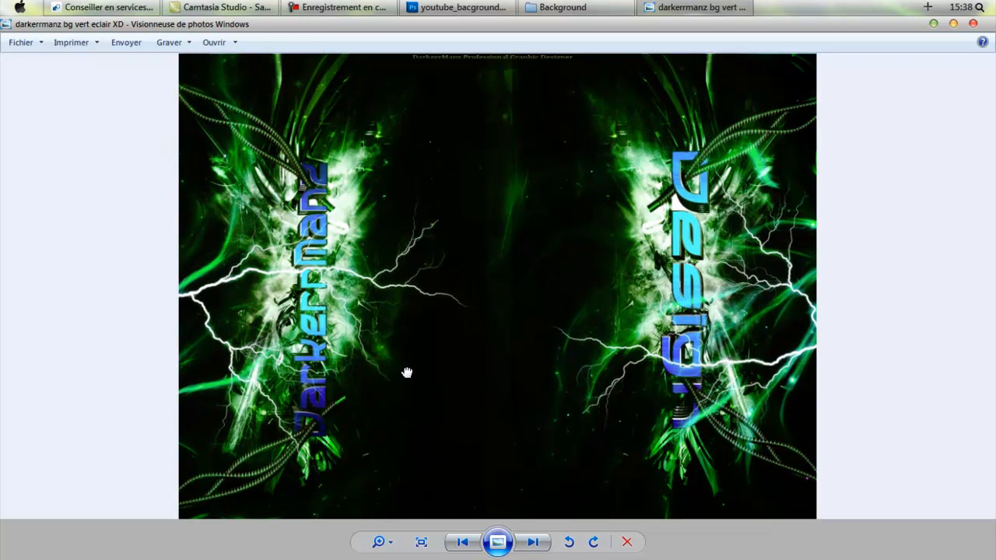
{"action": "scroll", "coordinate": [443, 305], "scroll_direction": "up", "scroll_amount": 1}
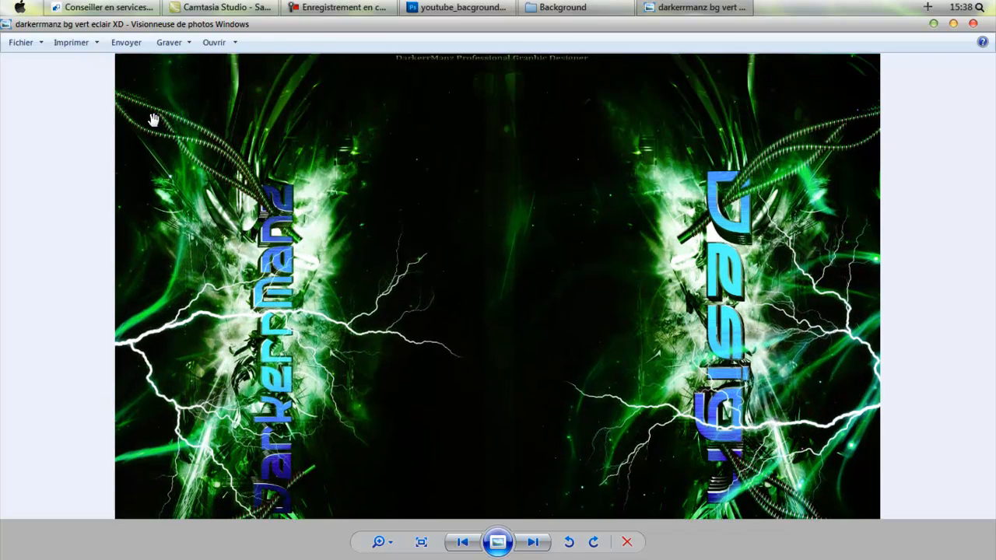
{"action": "scroll", "coordinate": [360, 203], "scroll_direction": "down", "scroll_amount": 2}
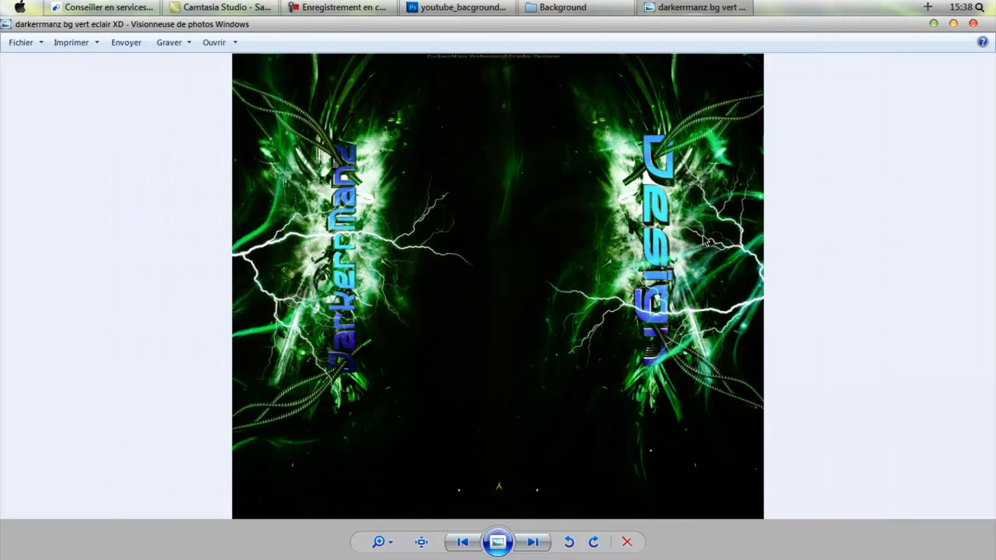
{"action": "left_click", "coordinate": [982, 24]}
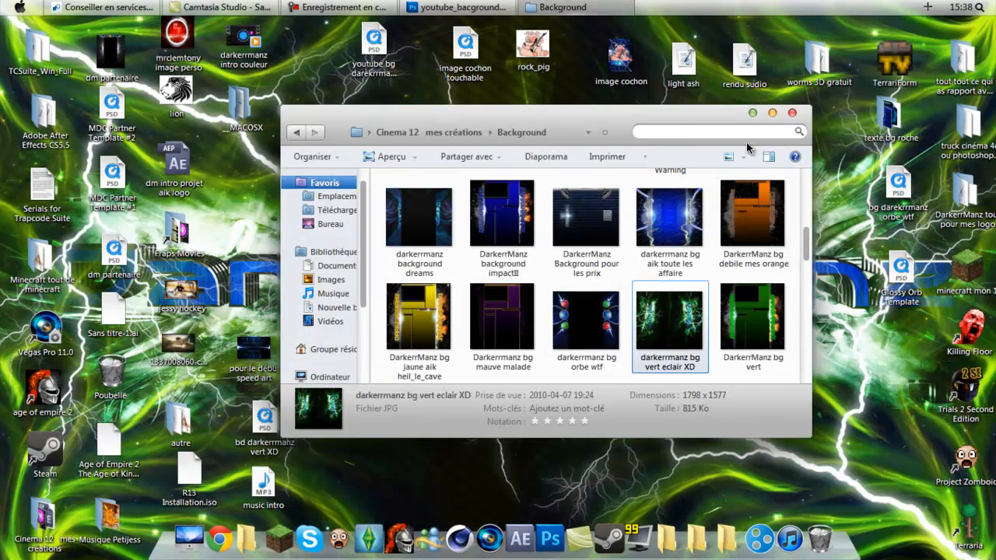
{"action": "left_click", "coordinate": [791, 113]}
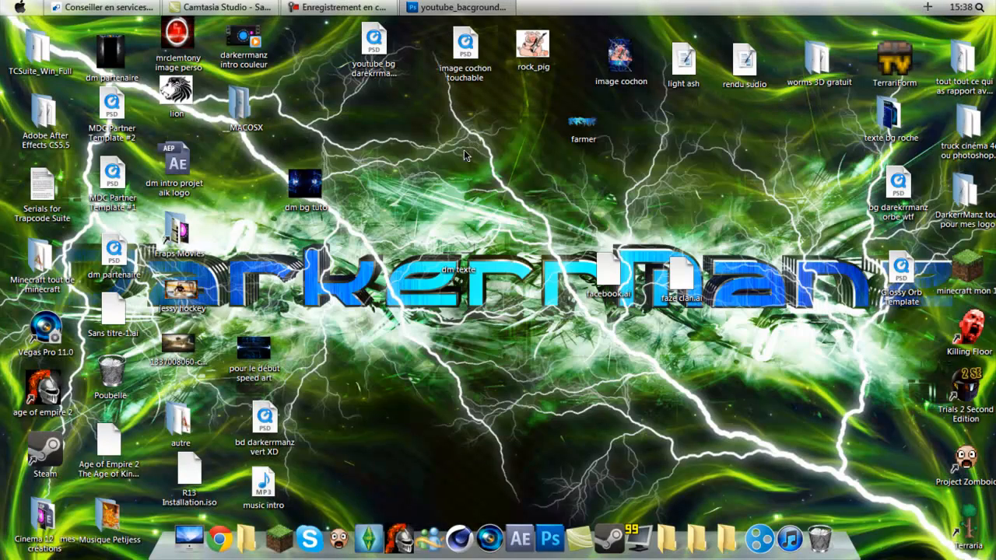